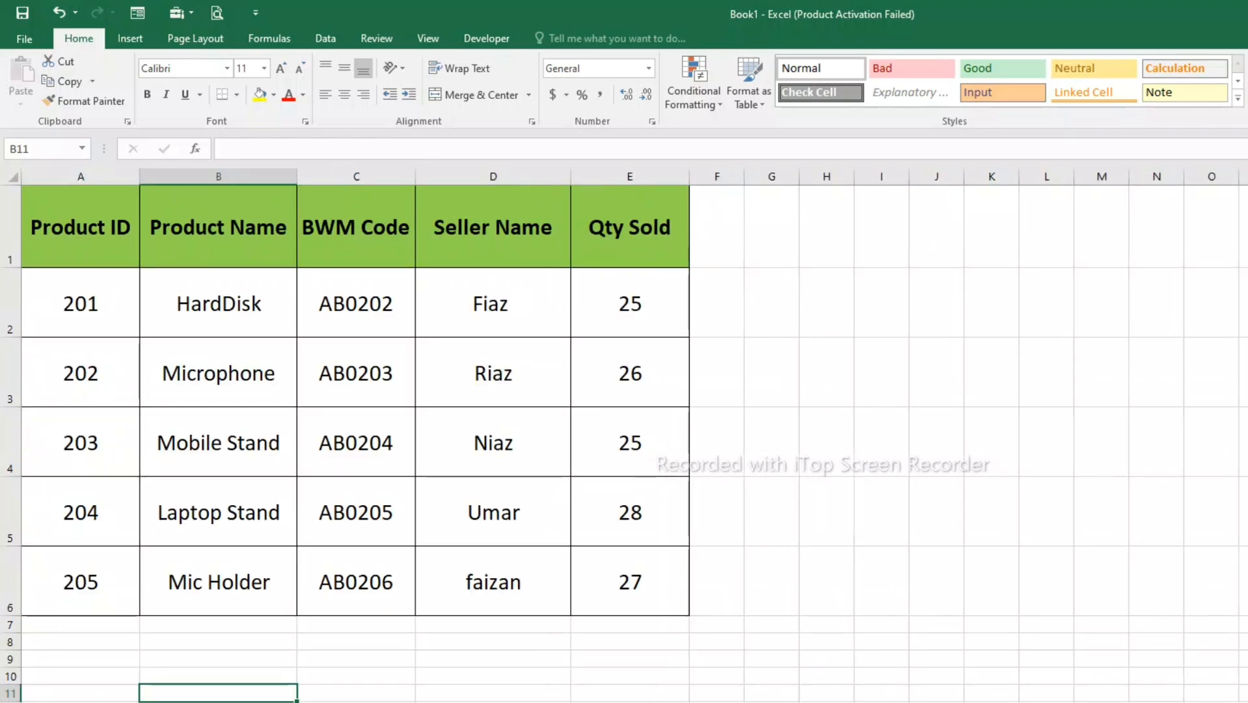
- Examine the product records in the tables on Sheet1 and Sheet2
{"action": "left_click_drag", "start_coordinate": [81, 303], "coordinate": [80, 582]}
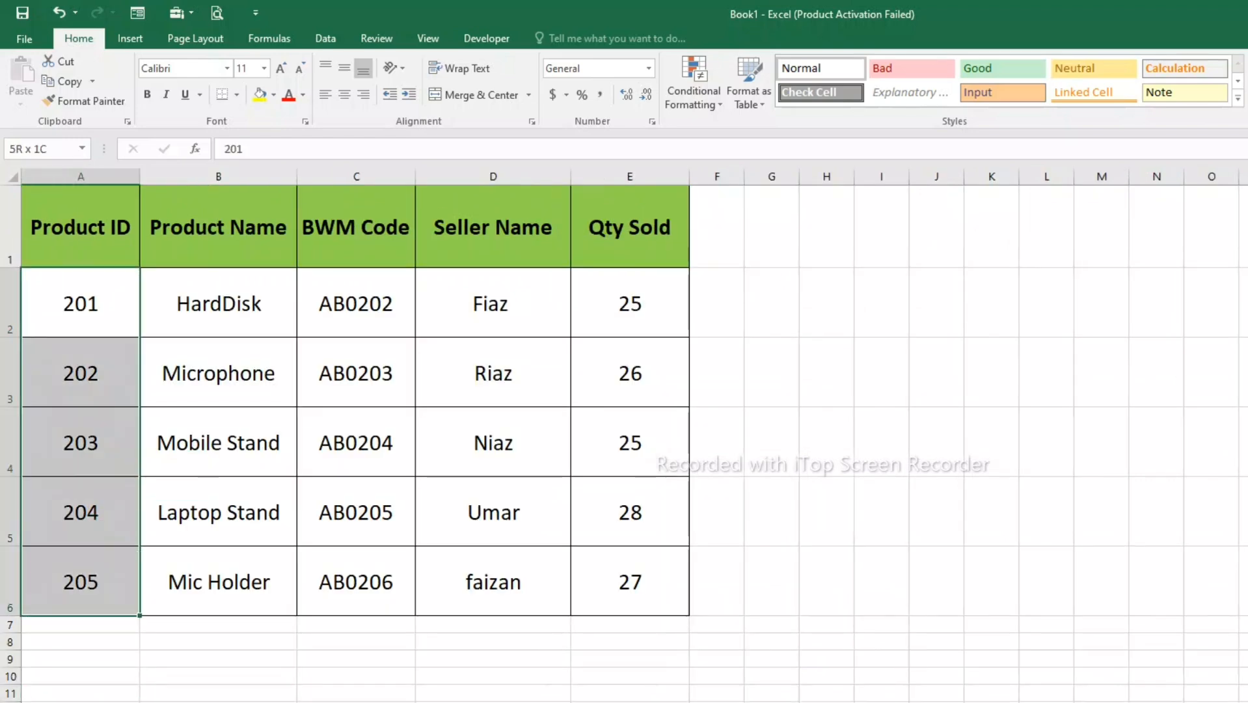
{"action": "left_click_drag", "start_coordinate": [80, 303], "coordinate": [630, 581]}
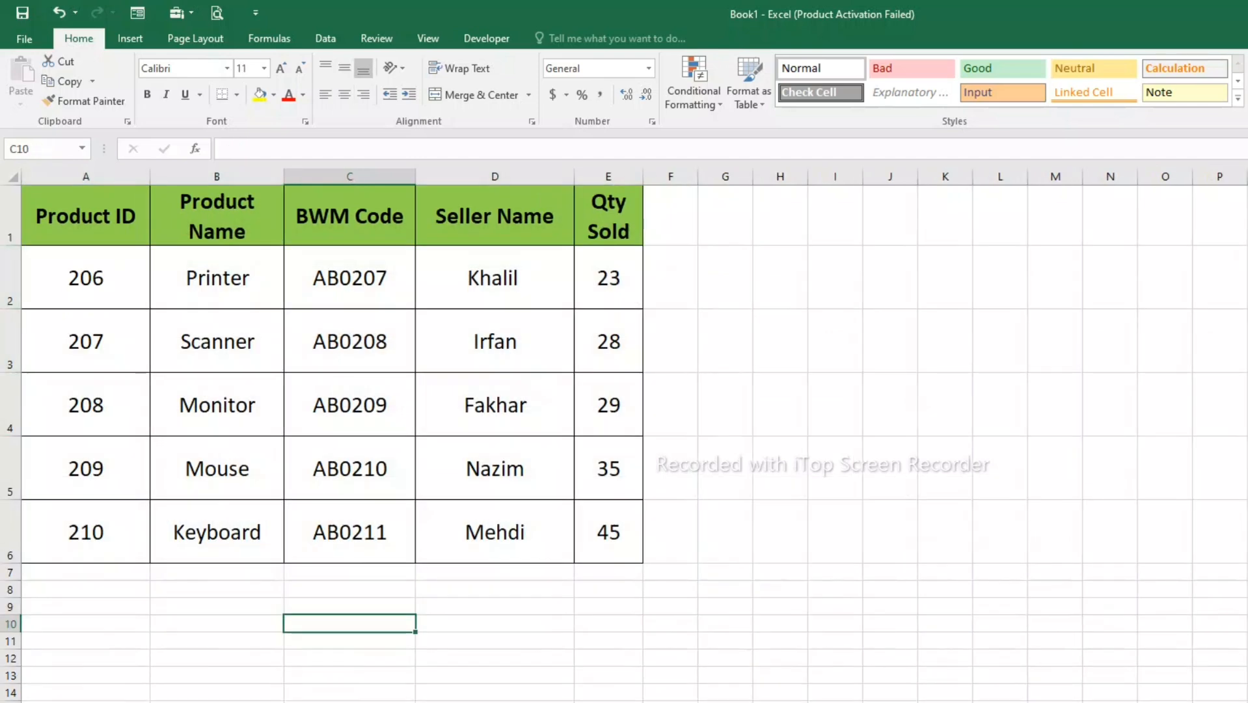
{"action": "left_click_drag", "start_coordinate": [86, 278], "coordinate": [608, 532]}
{"action": "left_click_drag", "start_coordinate": [643, 176], "coordinate": [747, 176]}
{"action": "left_click_drag", "start_coordinate": [283, 176], "coordinate": [305, 177]}
{"action": "left_click", "coordinate": [227, 342]}
{"action": "left_click", "coordinate": [86, 277]}
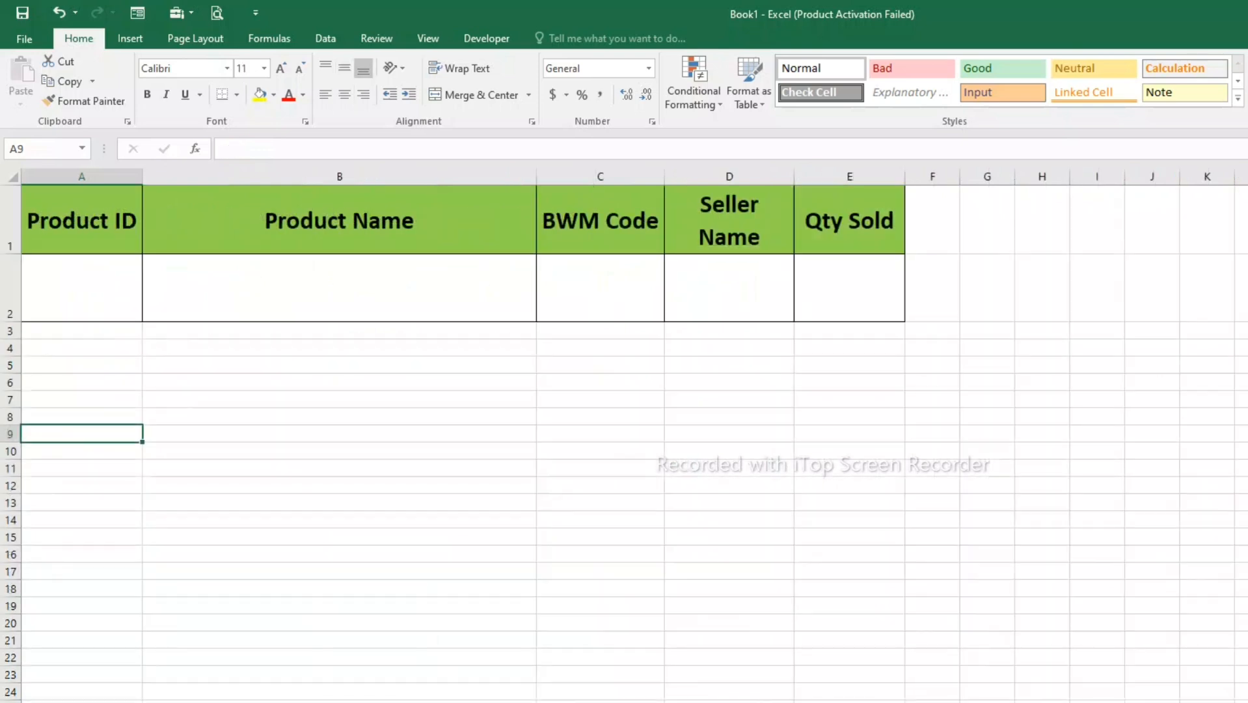
- Enter 210 as the Product ID in cell A2 of the lookup sheet
{"action": "left_click", "coordinate": [82, 287]}
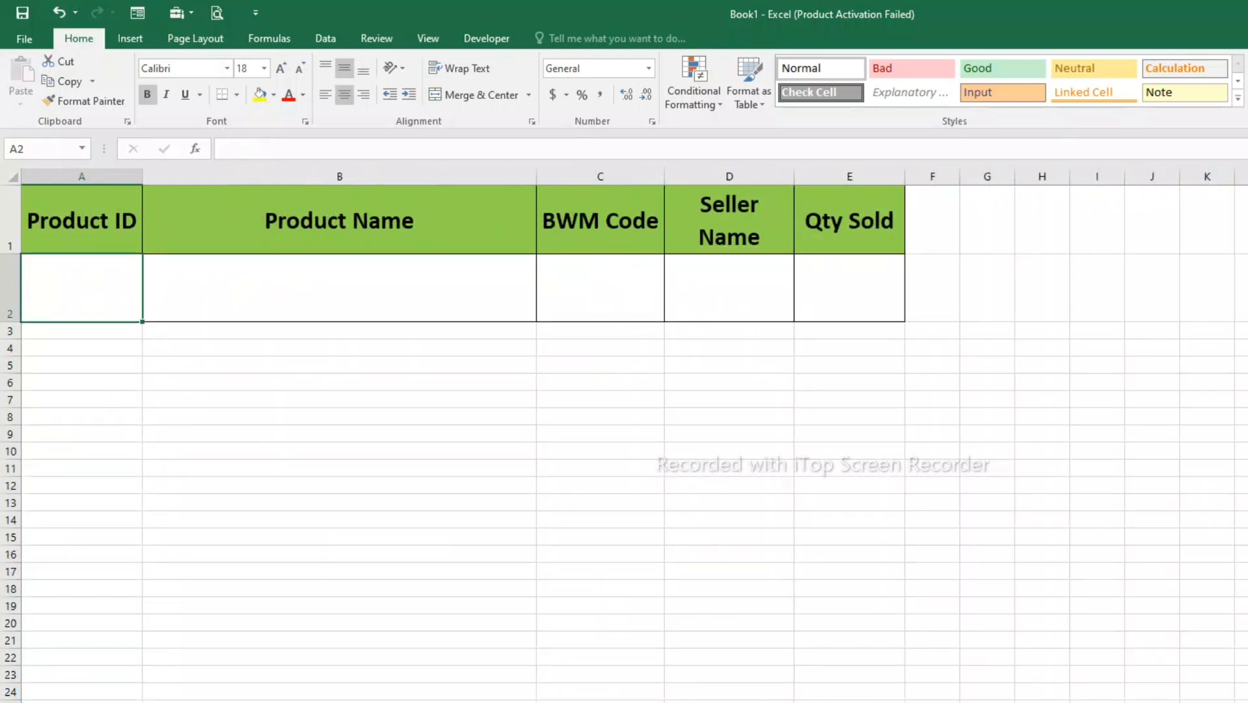
{"action": "type", "text": "210"}
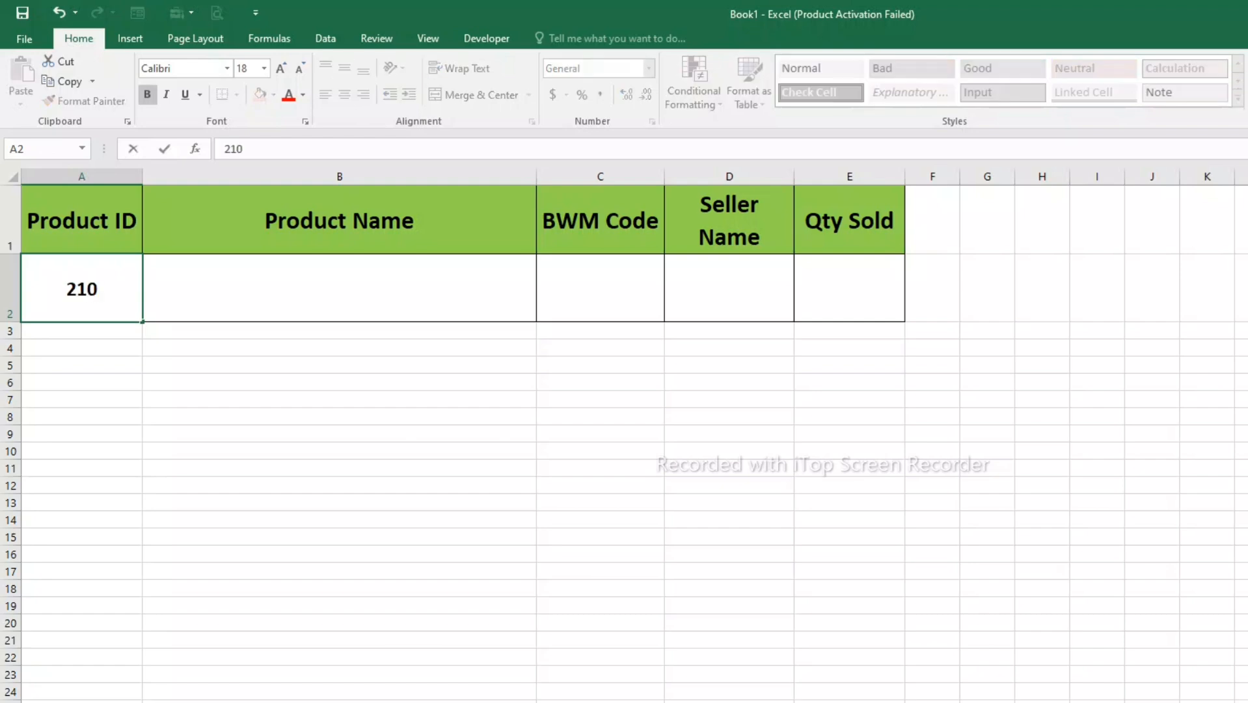
{"action": "key", "text": "ctrl+Return"}
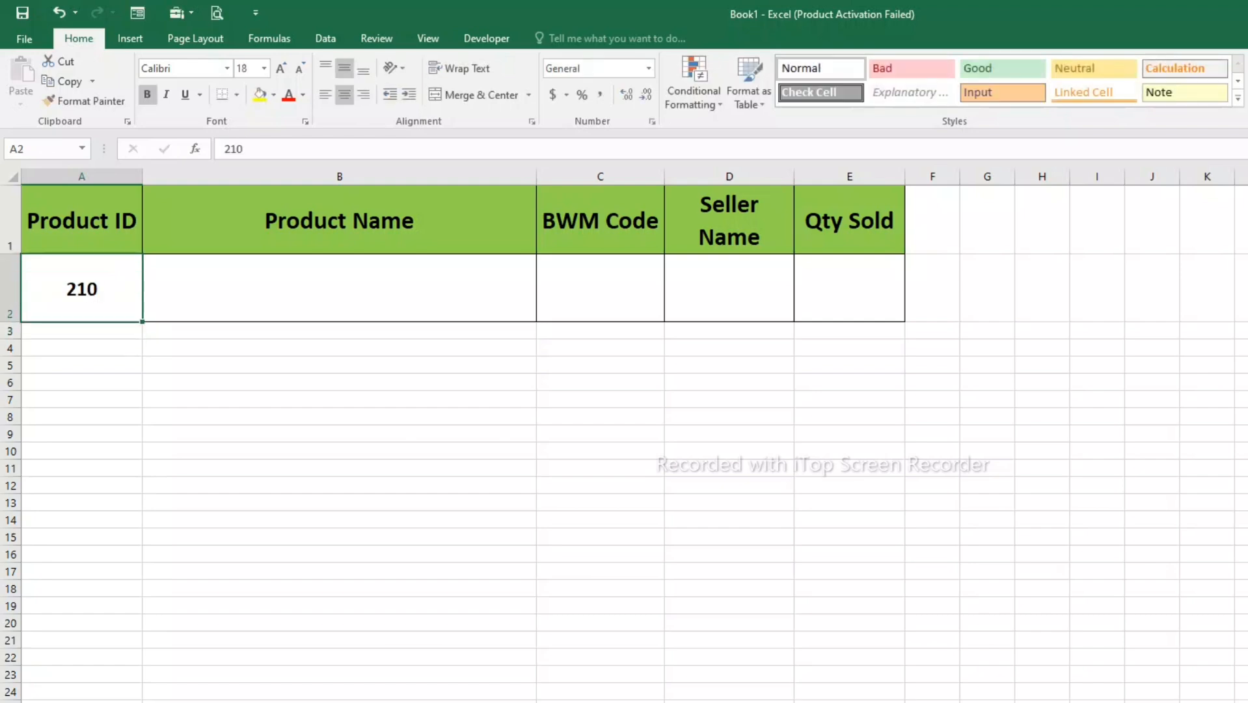
- Set the Product ID in A2 to 204 and highlight the matching record in the Sheet1 table
{"action": "type", "text": "204"}
{"action": "key", "text": "Return"}
{"action": "key", "text": "Up"}
{"action": "left_click_drag", "start_coordinate": [81, 288], "coordinate": [932, 288]}
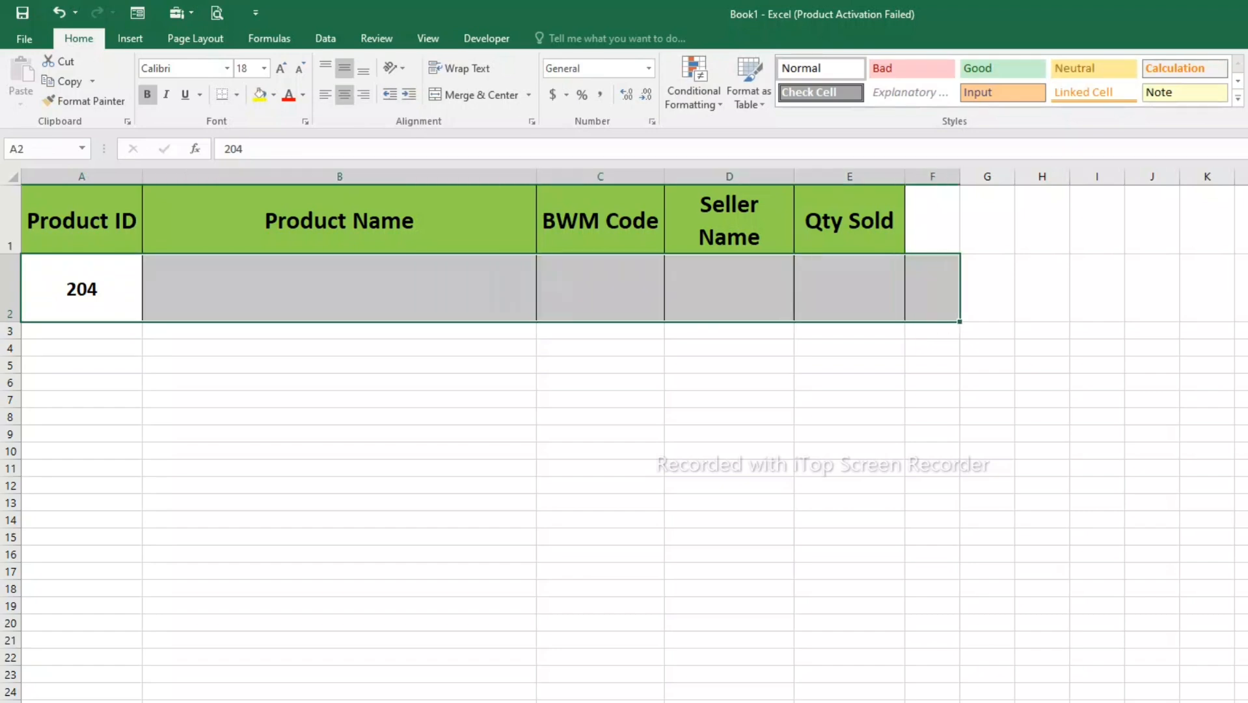
{"action": "left_click", "coordinate": [848, 288]}
{"action": "left_click", "coordinate": [339, 219]}
{"action": "left_click_drag", "start_coordinate": [339, 288], "coordinate": [849, 288]}
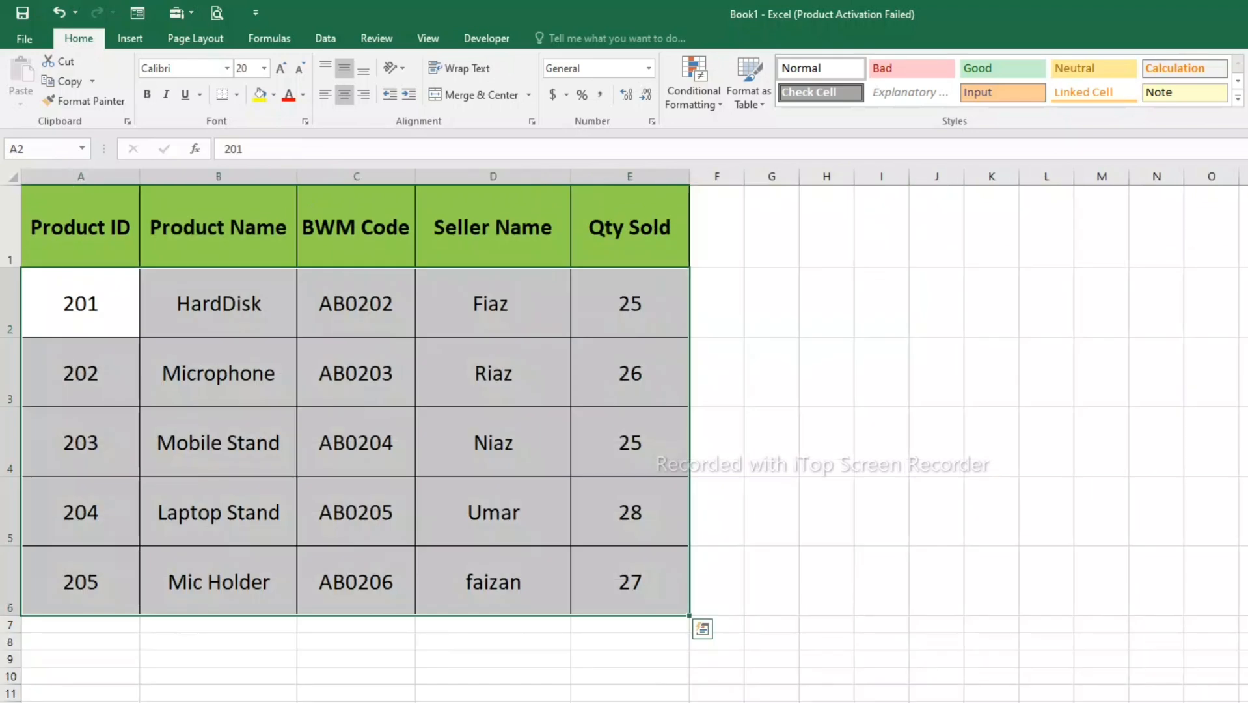
{"action": "left_click_drag", "start_coordinate": [81, 512], "coordinate": [629, 512]}
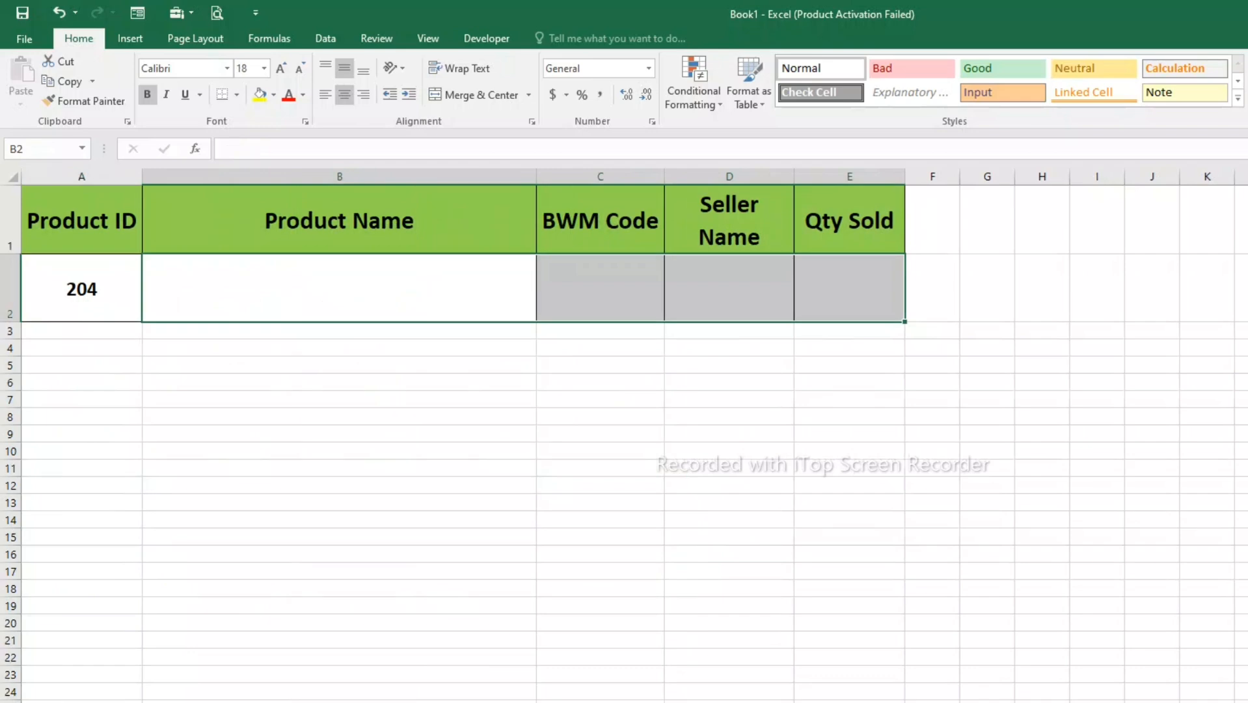
- Change the lookup sheet's Product ID back to 210 and highlight the matching record in the Sheet2 table
{"action": "mouse_move", "coordinate": [82, 288]}
{"action": "left_mouse_down"}
{"action": "mouse_move", "coordinate": [600, 345]}
{"action": "mouse_move", "coordinate": [849, 288]}
{"action": "mouse_move", "coordinate": [82, 288]}
{"action": "left_mouse_up"}
{"action": "type", "text": "210"}
{"action": "key", "text": "Return"}
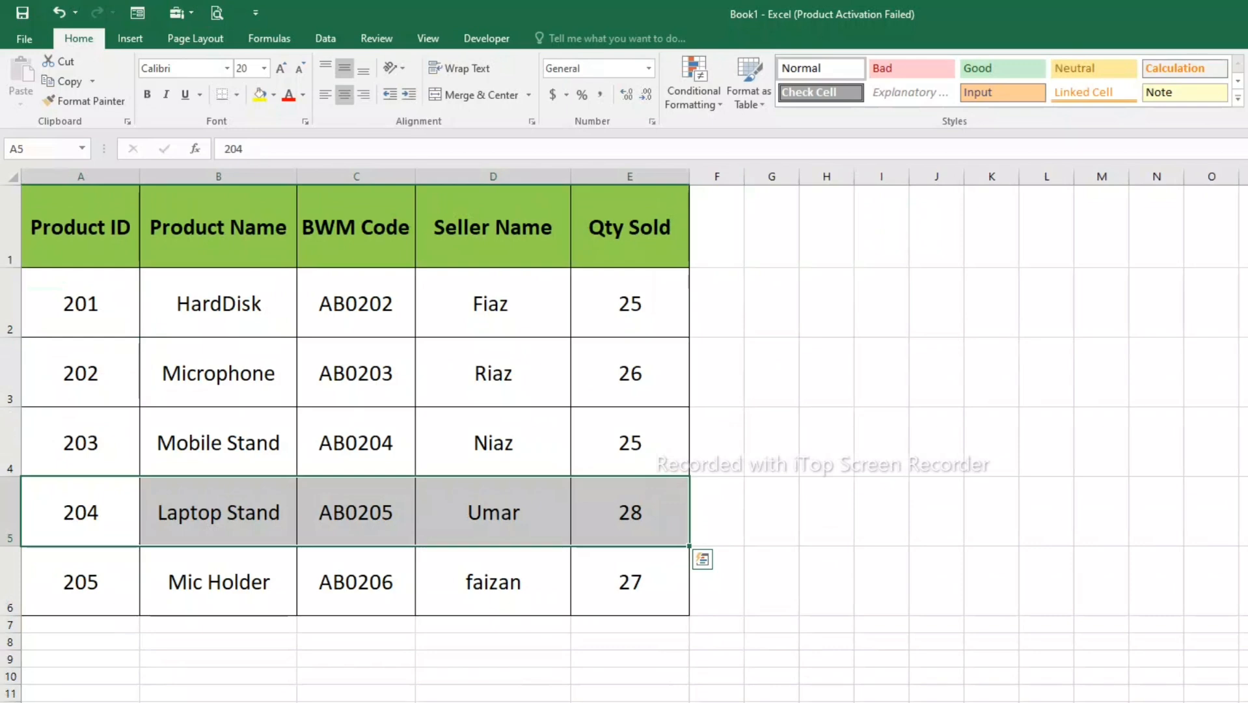
{"action": "left_click_drag", "start_coordinate": [81, 303], "coordinate": [81, 582]}
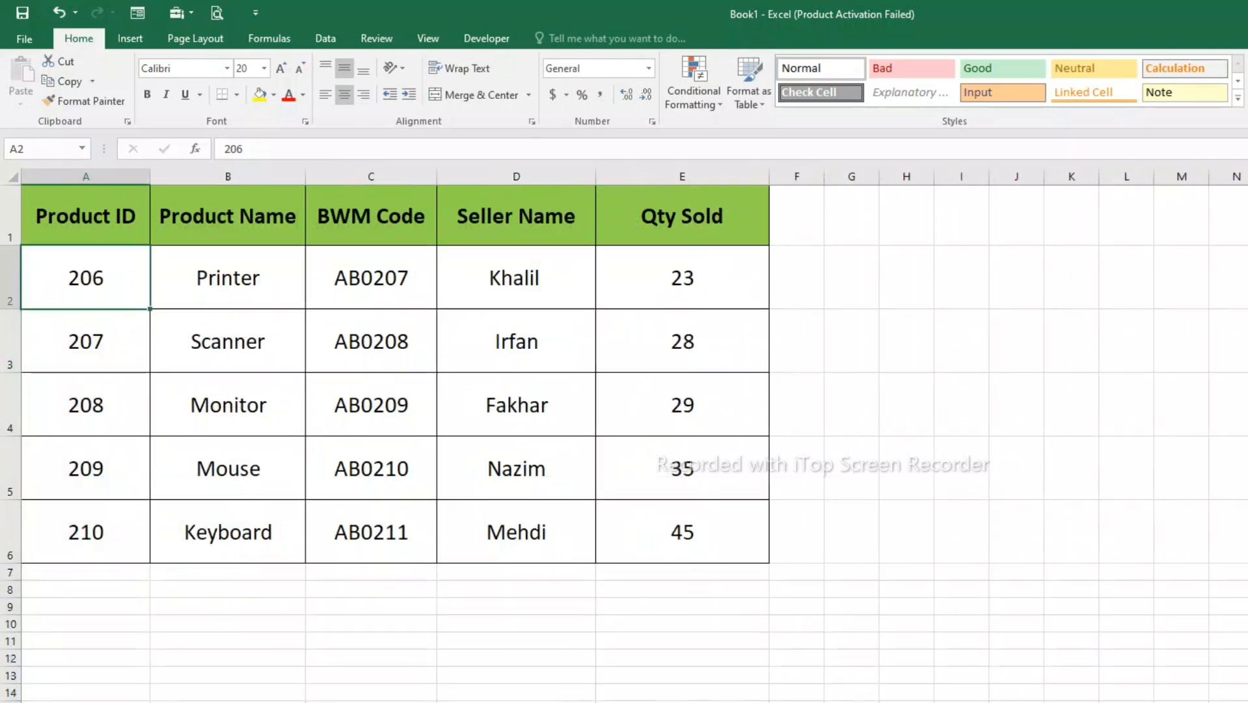
{"action": "left_click_drag", "start_coordinate": [86, 532], "coordinate": [683, 531]}
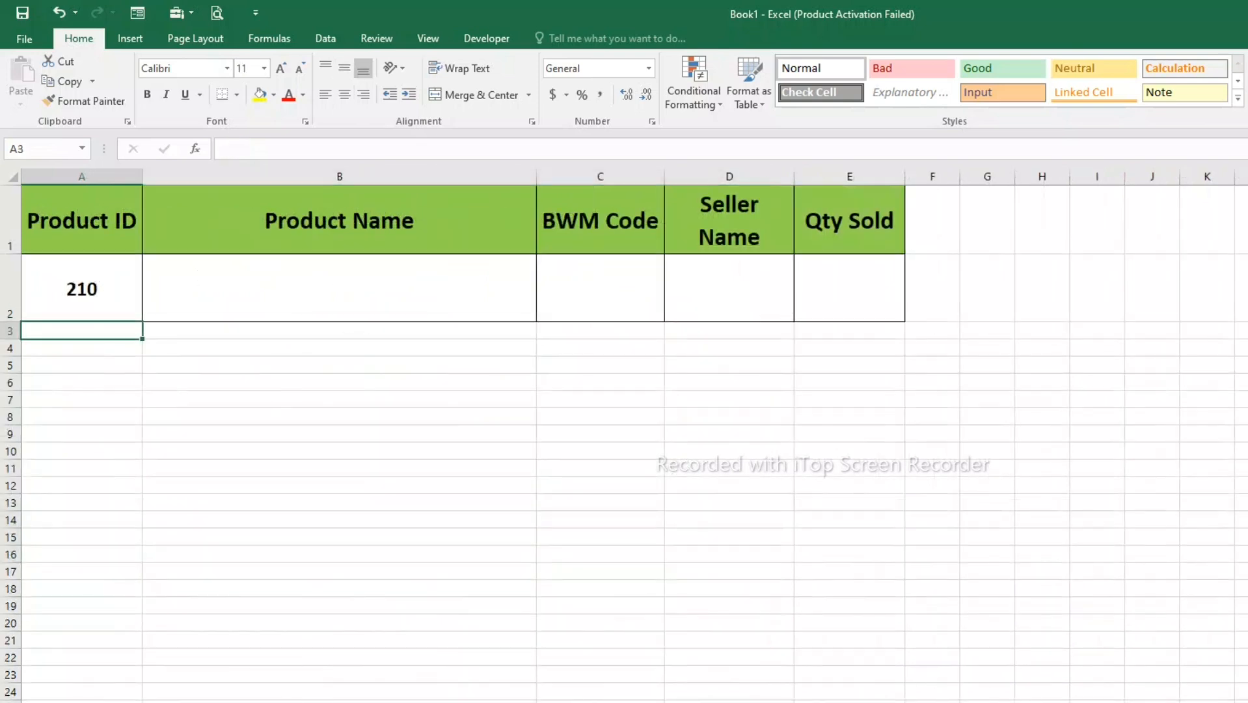
{"action": "left_click", "coordinate": [339, 287]}
{"action": "left_click", "coordinate": [81, 288]}
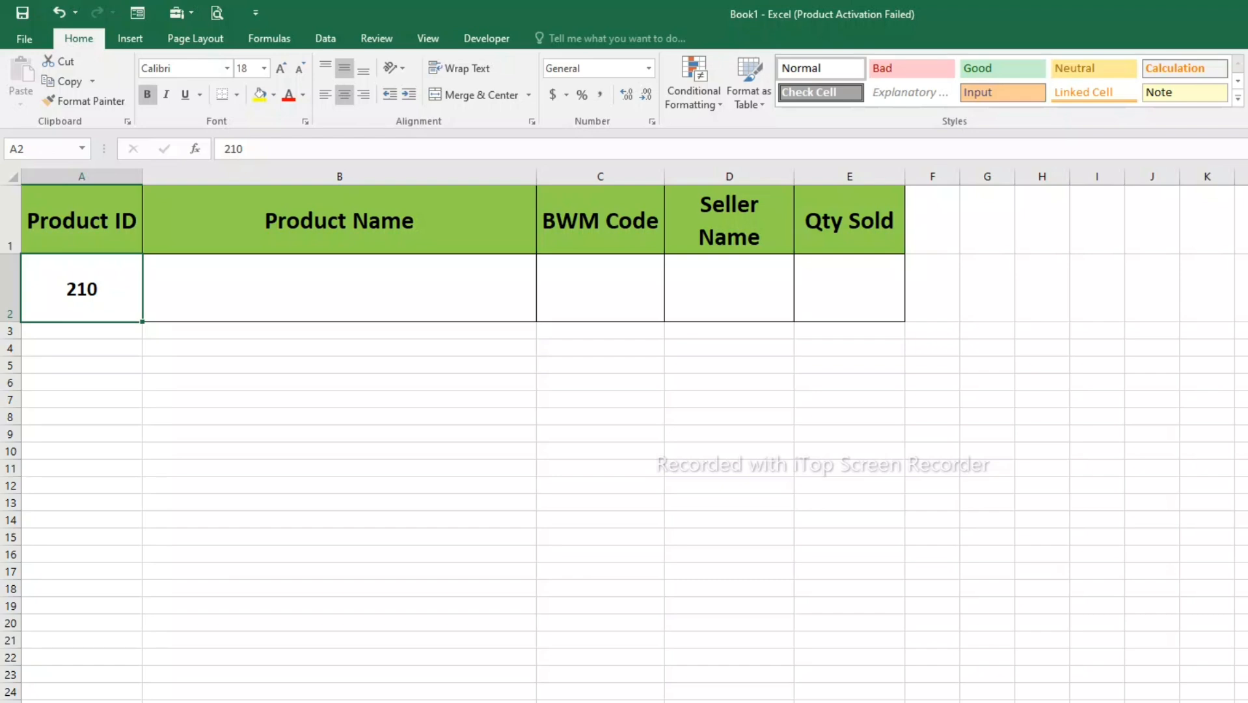
{"action": "left_click", "coordinate": [339, 348]}
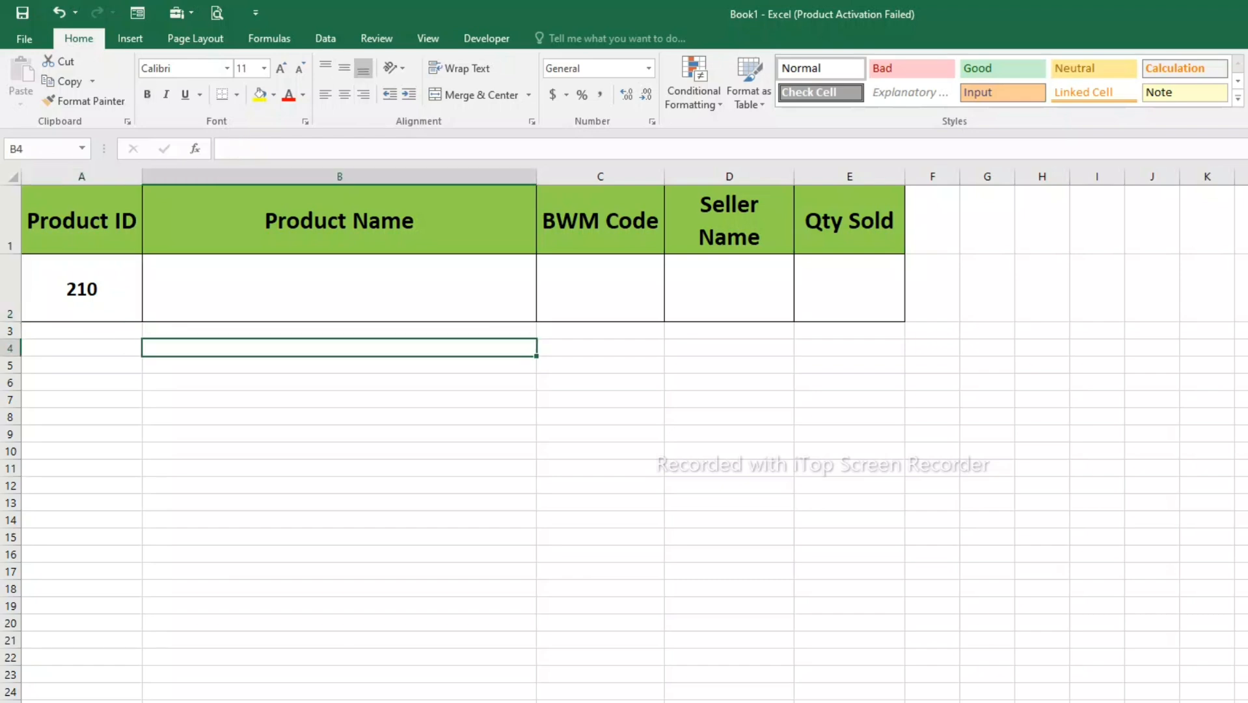
{"action": "left_click", "coordinate": [81, 287]}
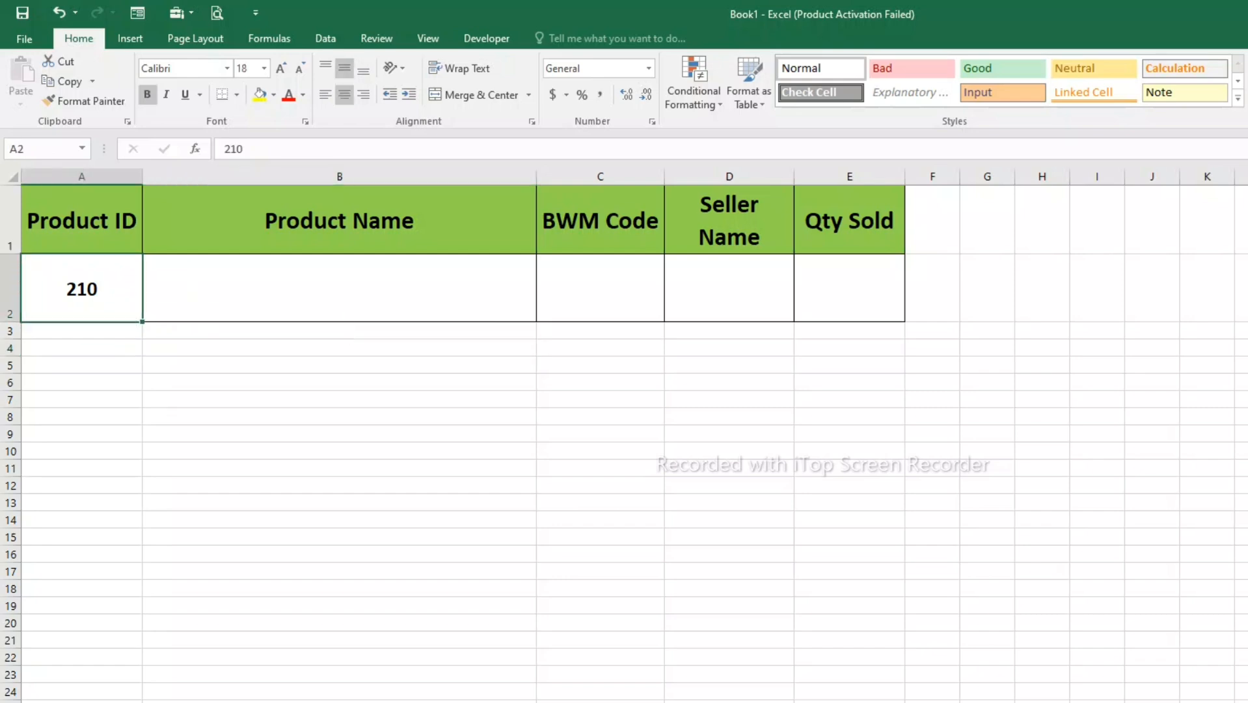
{"action": "left_click", "coordinate": [339, 287]}
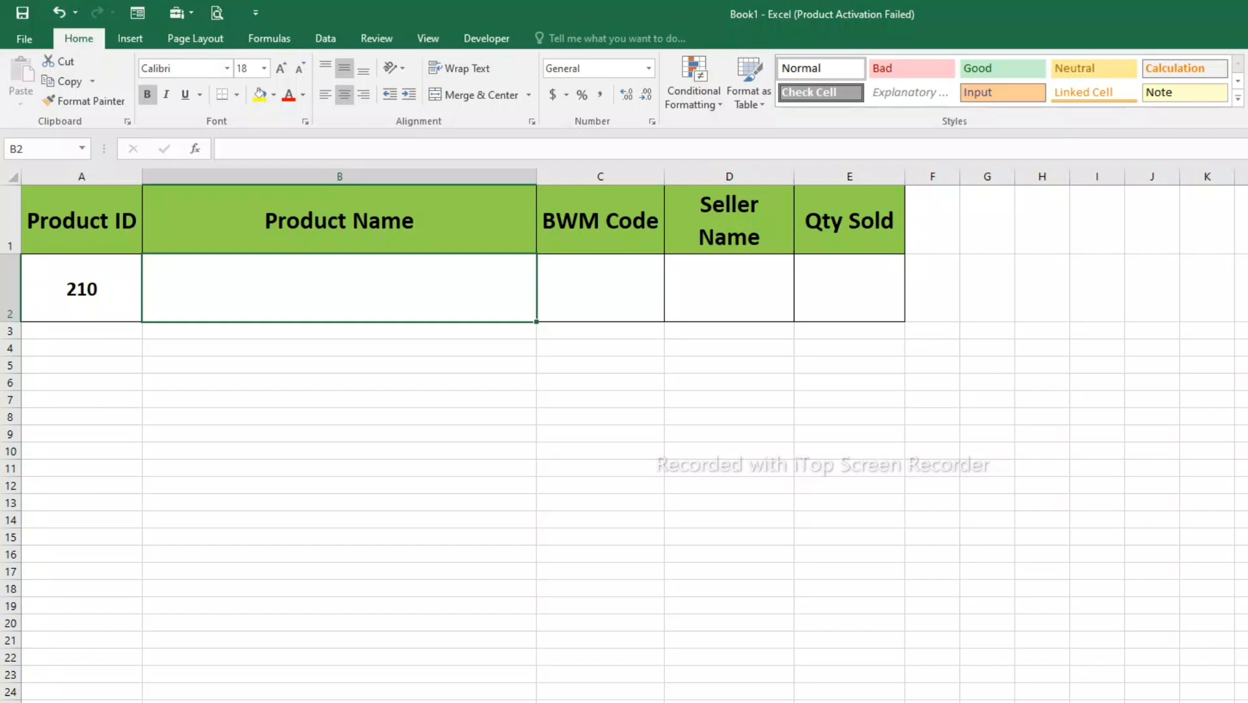
- Set the Product ID in cell A2 of the lookup sheet to 211
{"action": "left_click", "coordinate": [81, 288]}
{"action": "type", "text": "211"}
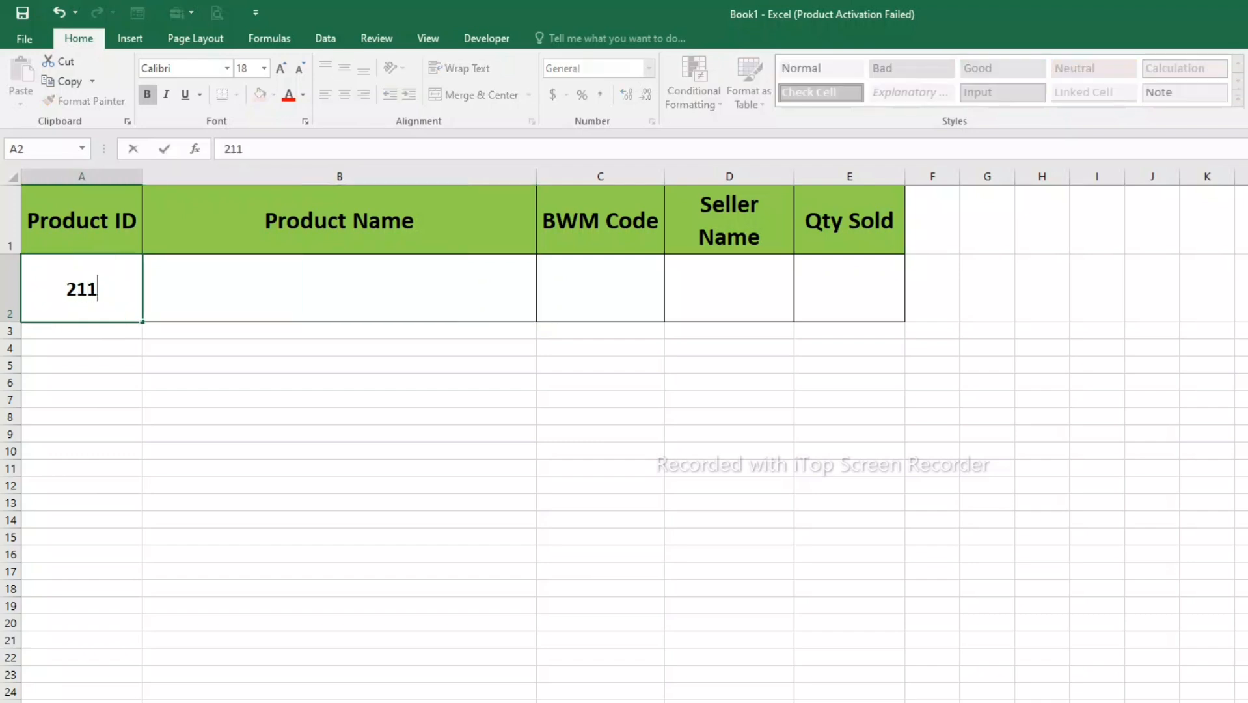
{"action": "key", "text": "Return"}
- Widen the Product Name column slightly and adjust the height of row 2 on the lookup sheet
{"action": "left_click_drag", "start_coordinate": [312, 288], "coordinate": [929, 288]}
{"action": "left_click_drag", "start_coordinate": [384, 174], "coordinate": [570, 176]}
{"action": "left_click", "coordinate": [416, 288]}
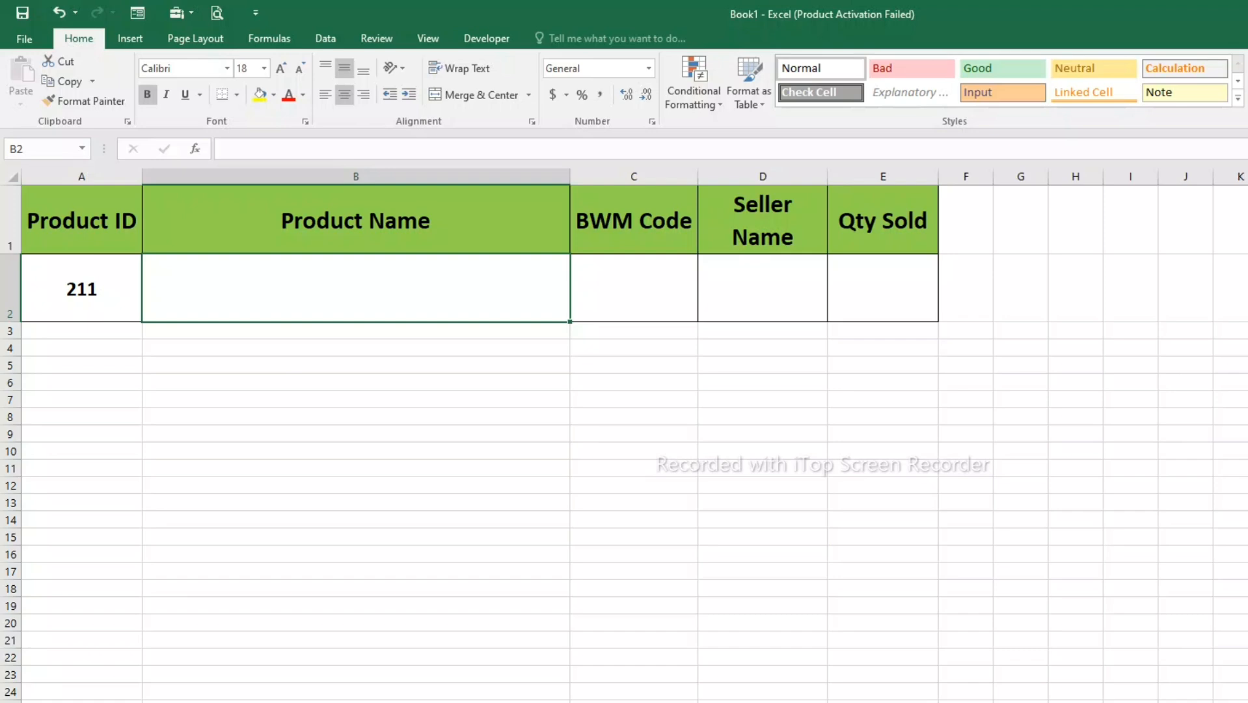
{"action": "left_click", "coordinate": [356, 434]}
{"action": "left_click", "coordinate": [356, 289]}
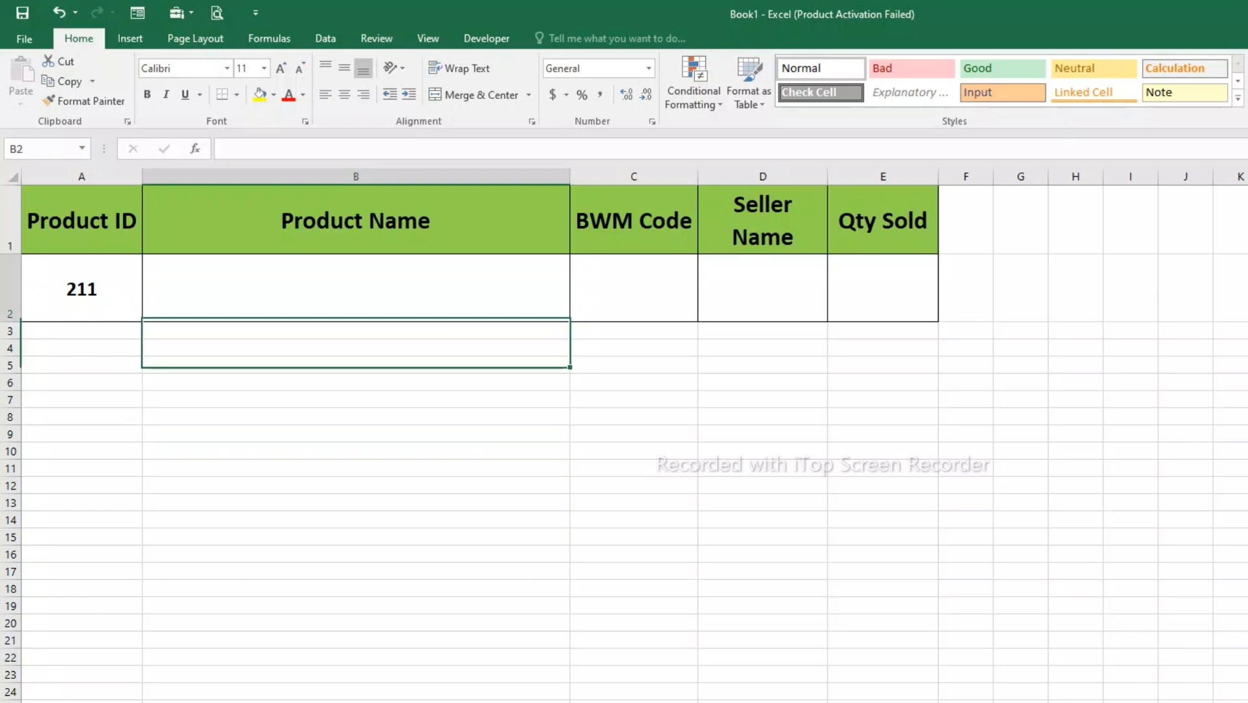
{"action": "left_click_drag", "start_coordinate": [10, 322], "coordinate": [10, 298]}
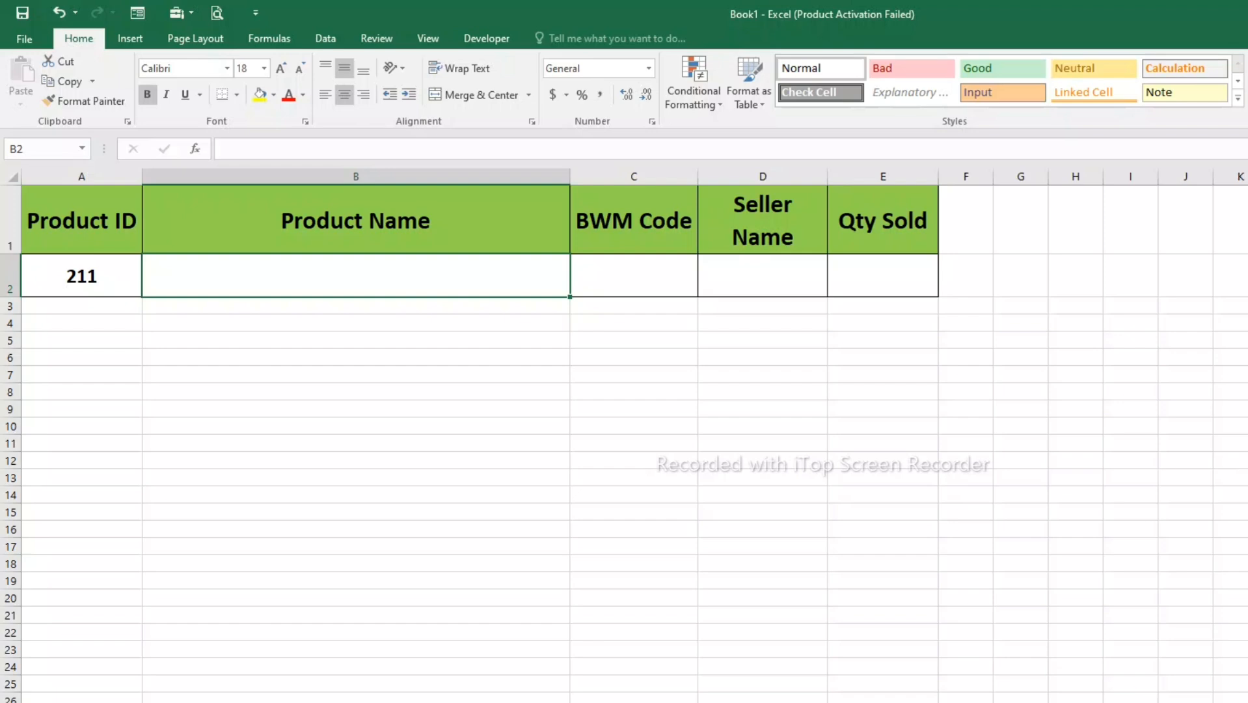
{"action": "left_click_drag", "start_coordinate": [10, 296], "coordinate": [10, 321]}
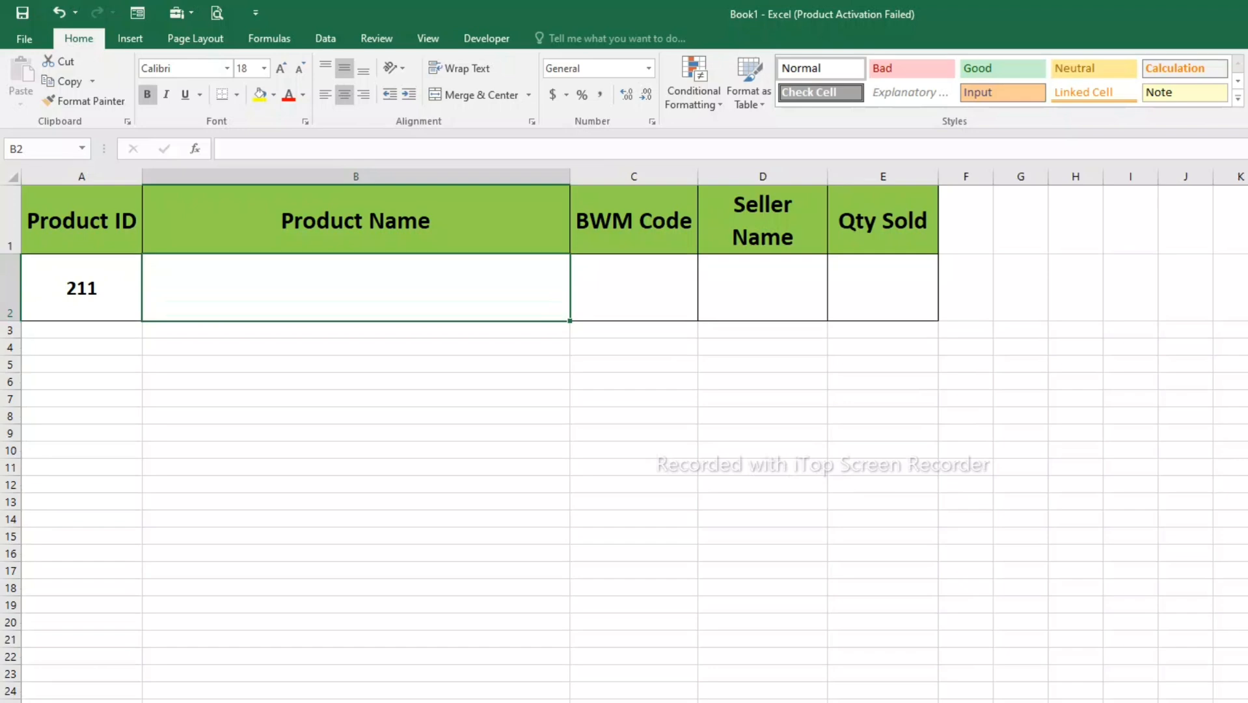
{"action": "type", "text": "="}
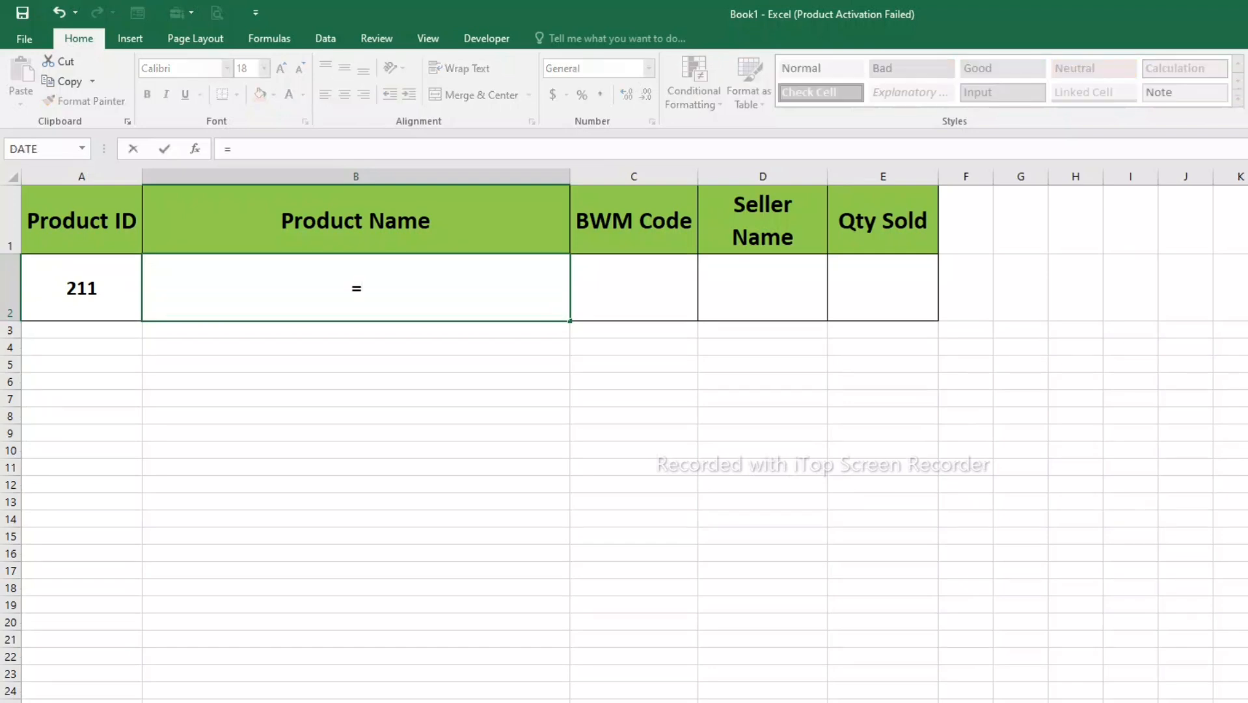
{"action": "key", "text": "BackSpace"}
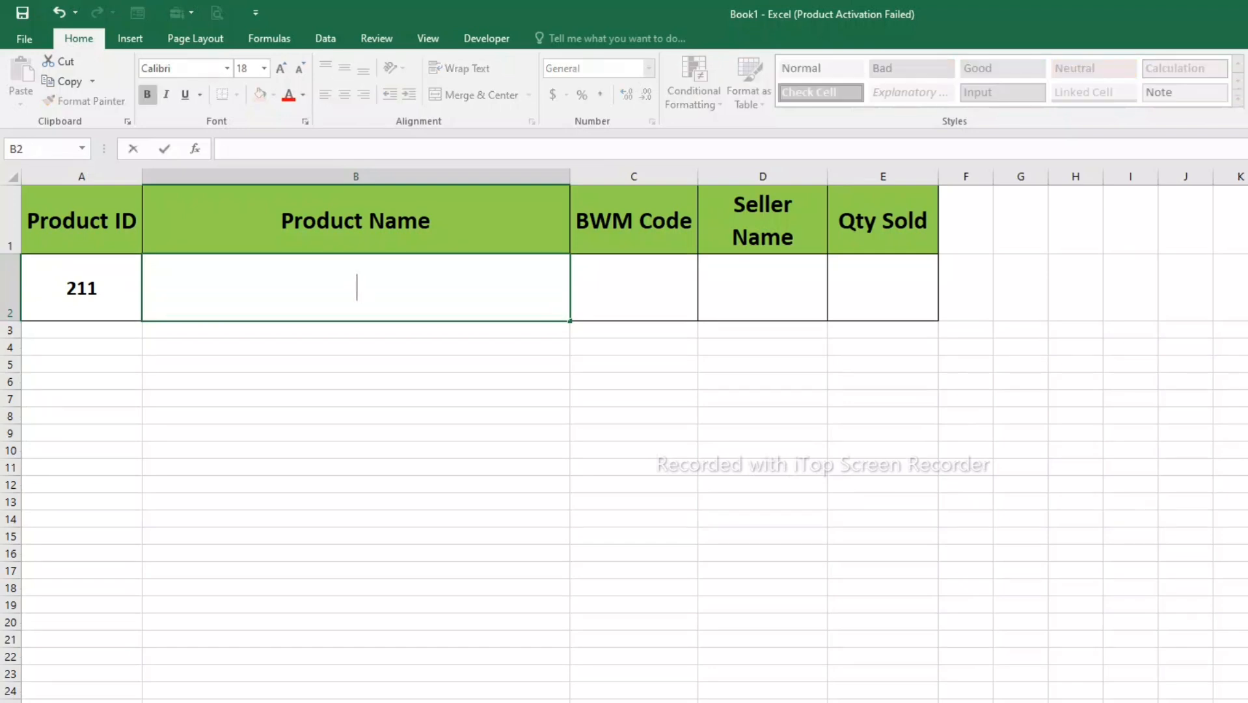
{"action": "left_click", "coordinate": [355, 467]}
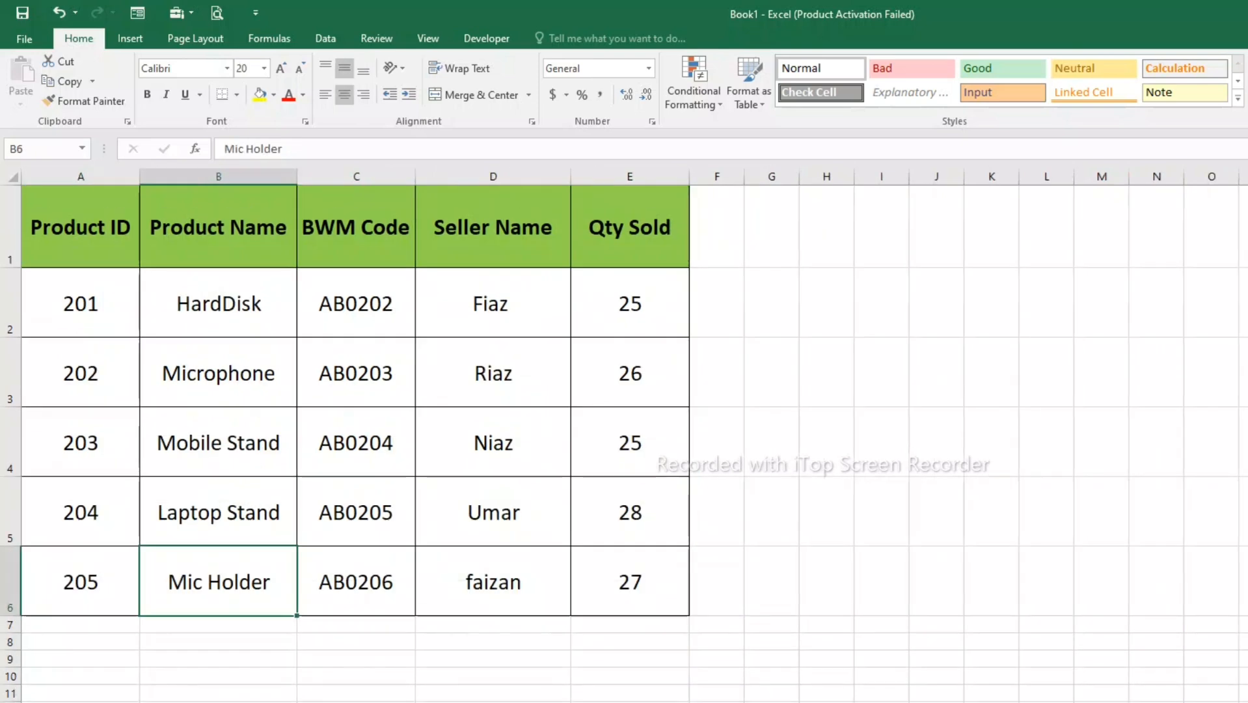
{"action": "key", "text": "Up"}
{"action": "key", "text": "Up"}
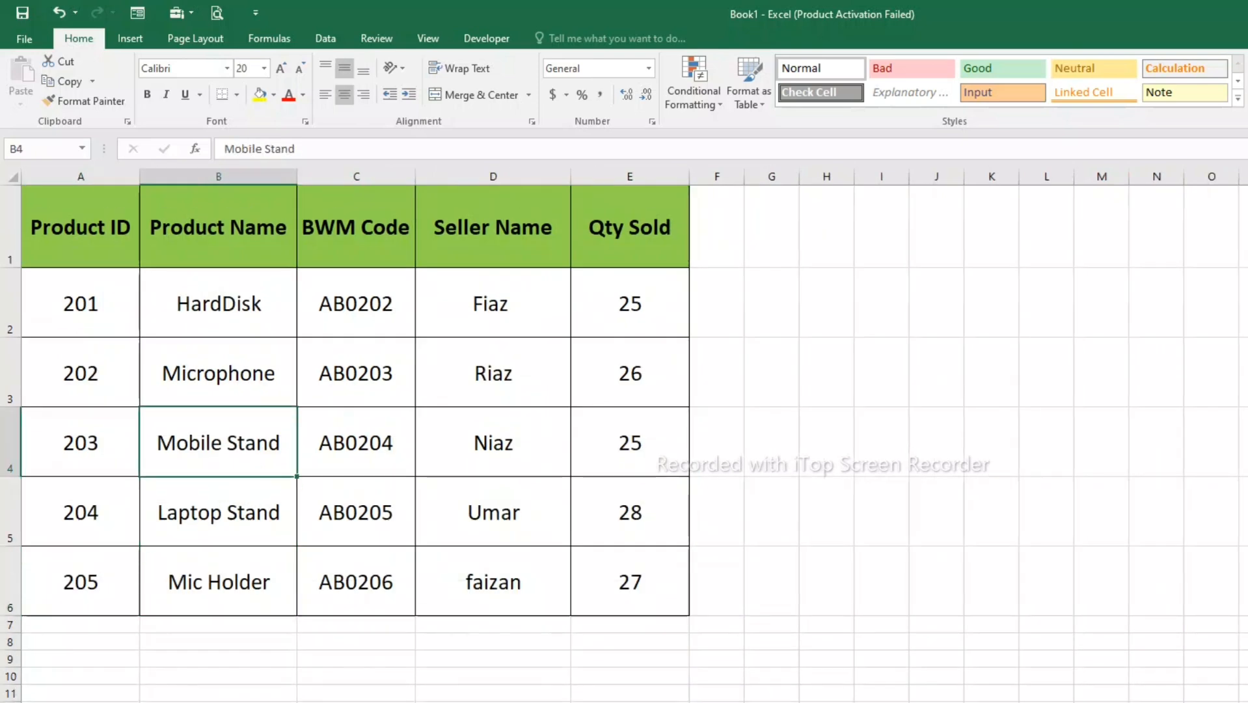
{"action": "key", "text": "Up"}
{"action": "key", "text": "Up"}
{"action": "key", "text": "Down"}
{"action": "key", "text": "Down"}
{"action": "key", "text": "Right"}
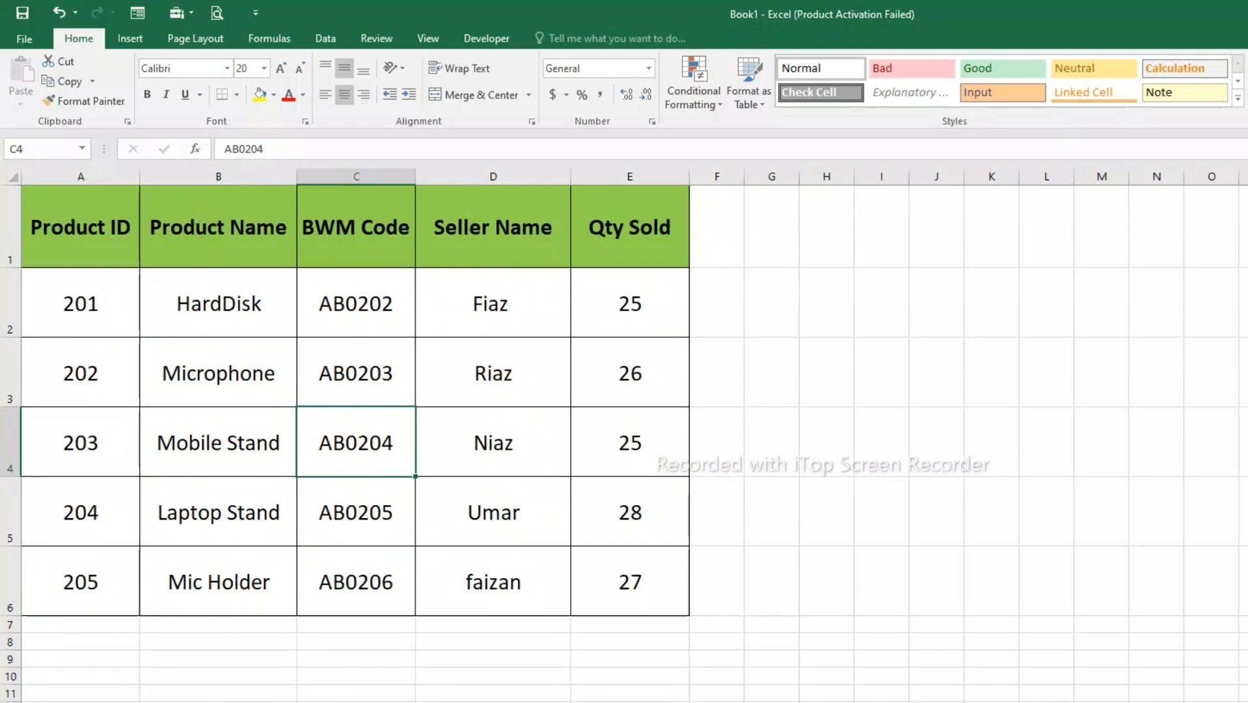
- Select the whole product table A1:E6 on Sheet1 and open a new name definition for it
{"action": "key", "text": "ctrl+a"}
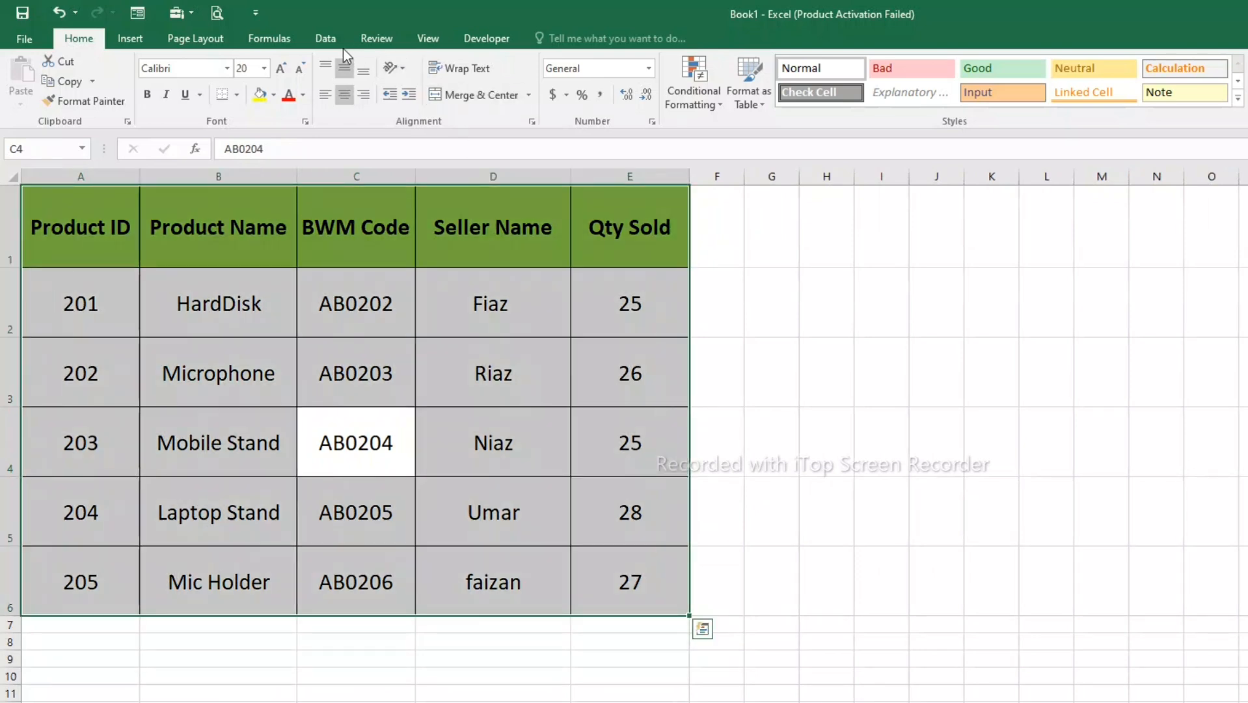
{"action": "left_click", "coordinate": [281, 46]}
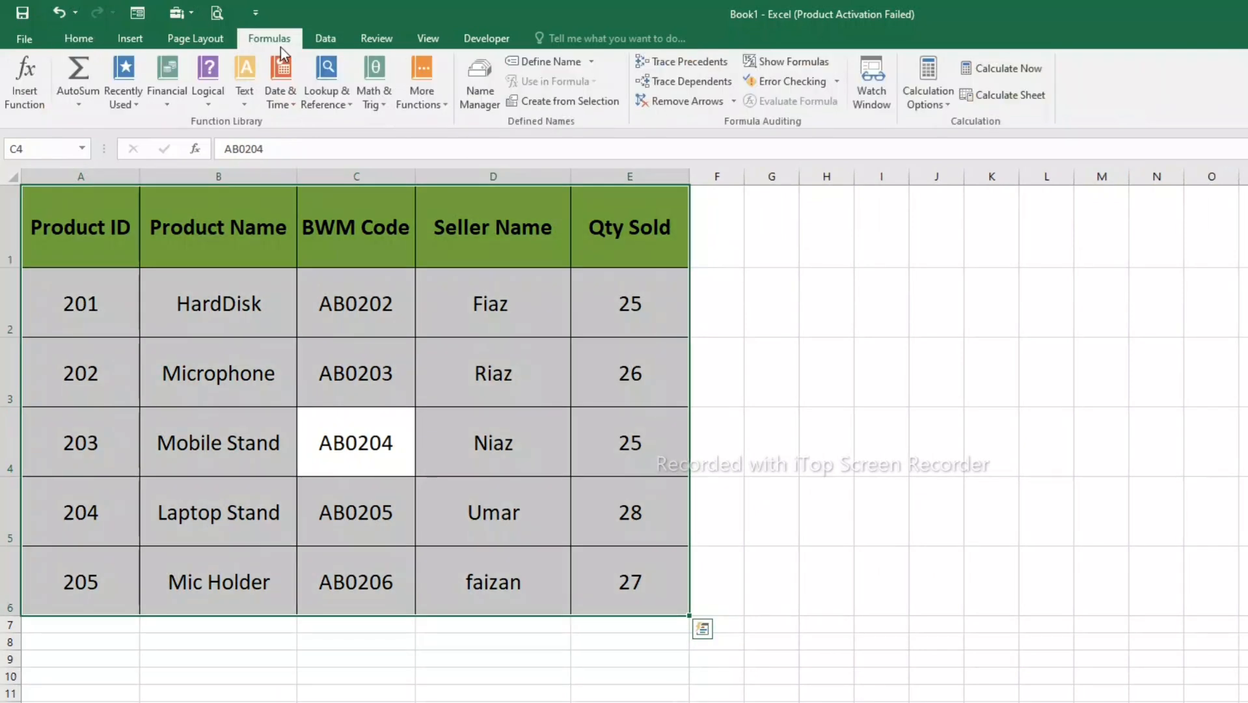
{"action": "left_click", "coordinate": [528, 67]}
- Try to define T01 as the name of the Sheet1 table range
{"action": "key", "text": "BackSpace"}
{"action": "type", "text": "t"}
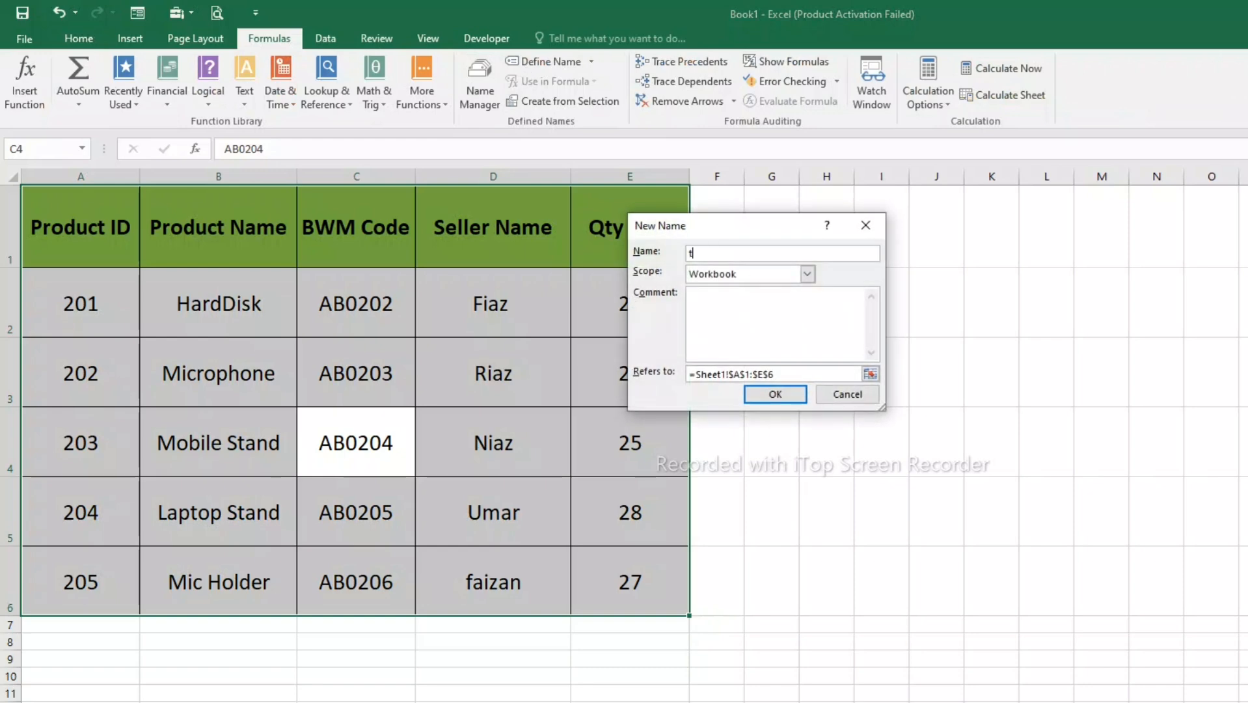
{"action": "type", "text": "T01"}
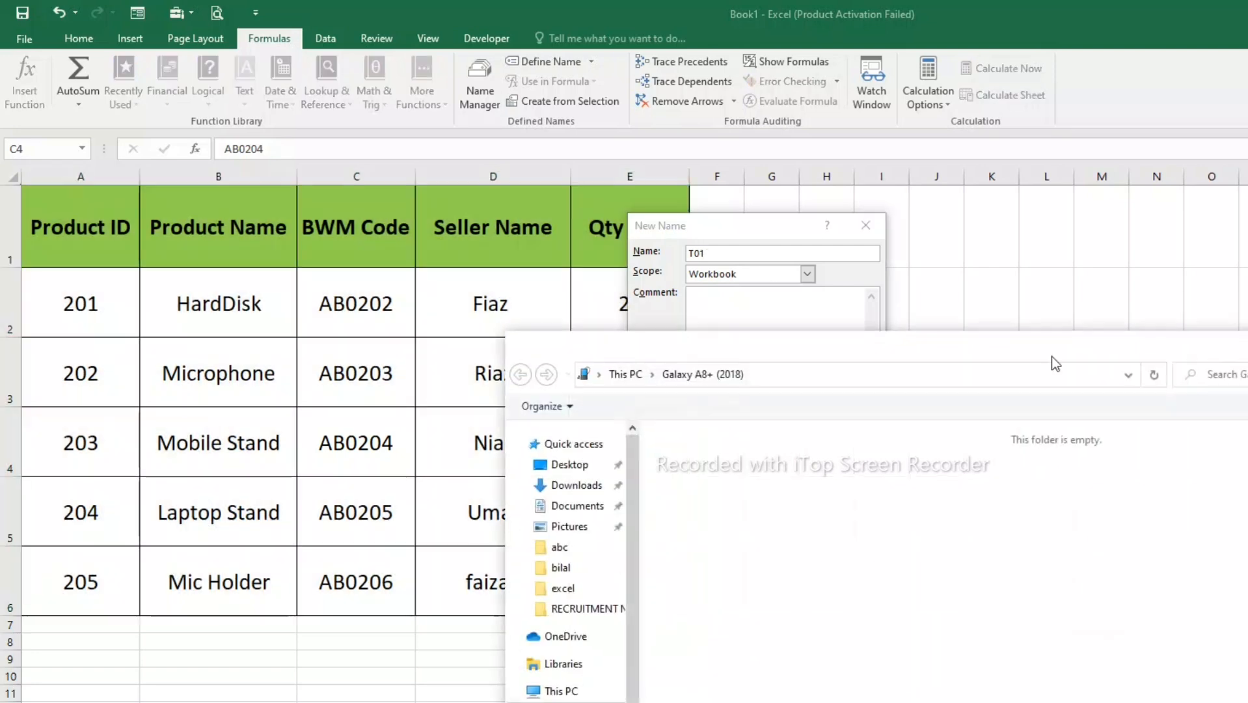
{"action": "left_click", "coordinate": [1243, 340]}
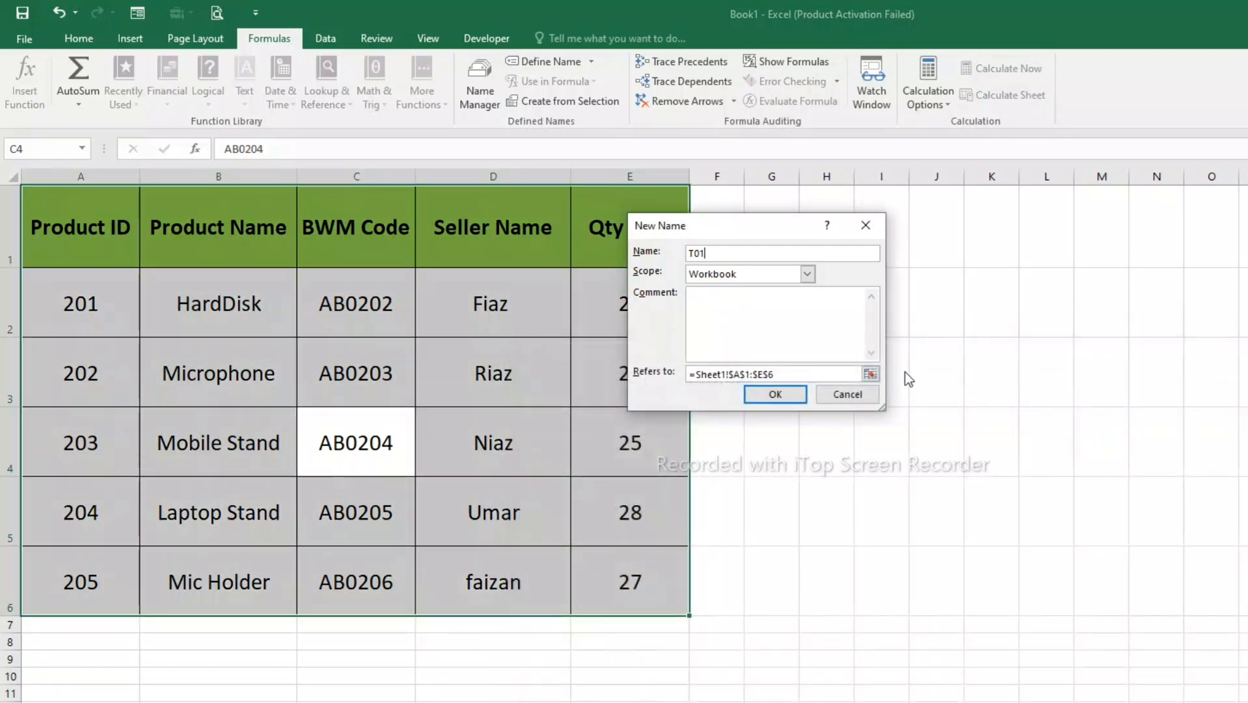
{"action": "left_click", "coordinate": [780, 399]}
{"action": "left_click", "coordinate": [996, 415]}
- Define the Sheet1 table range under the name Table1 with Workbook scope
{"action": "left_click", "coordinate": [754, 254]}
{"action": "key", "text": "BackSpace"}
{"action": "key", "text": "BackSpace"}
{"action": "key", "text": "BackSpace"}
{"action": "type", "text": "Table1"}
{"action": "left_click", "coordinate": [807, 274]}
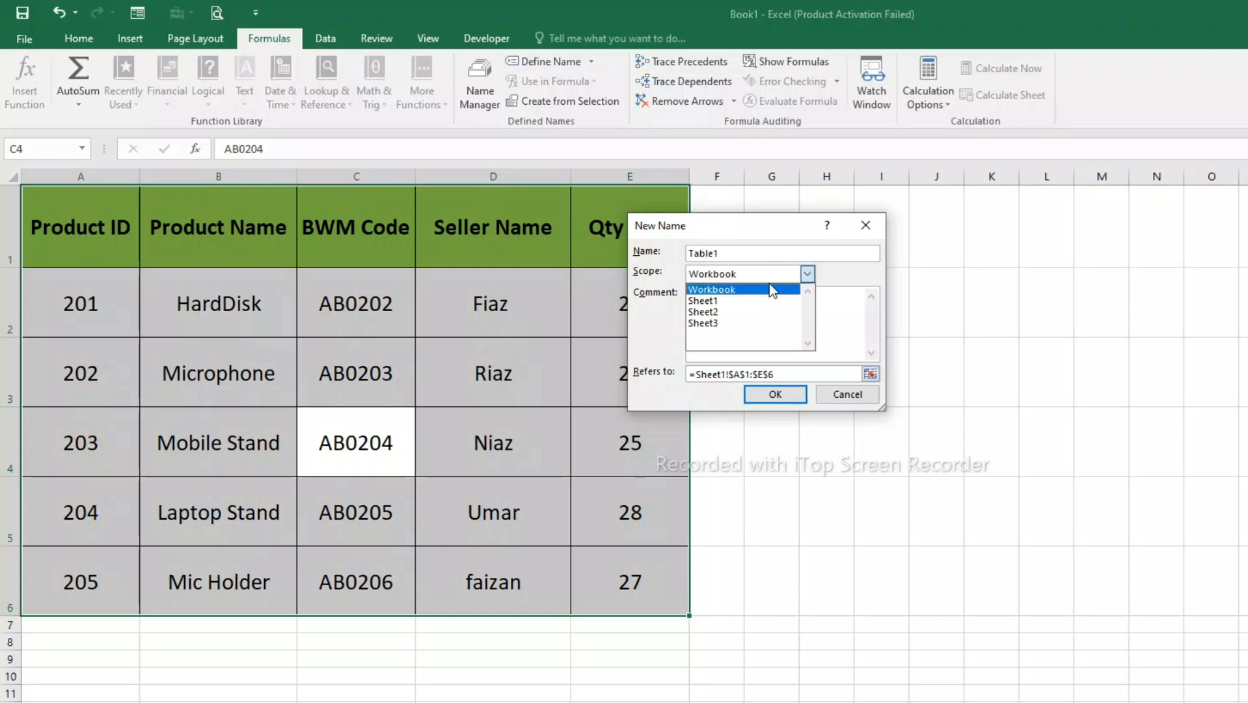
{"action": "left_click", "coordinate": [710, 289]}
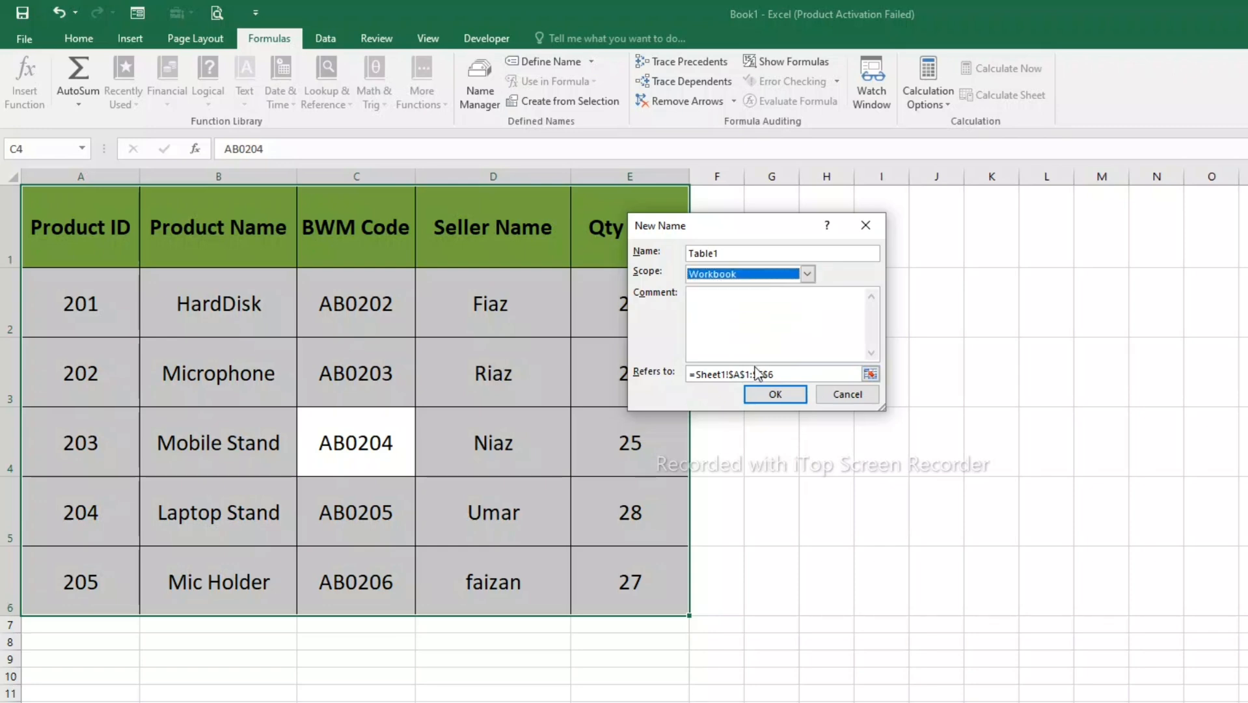
{"action": "left_click", "coordinate": [774, 395]}
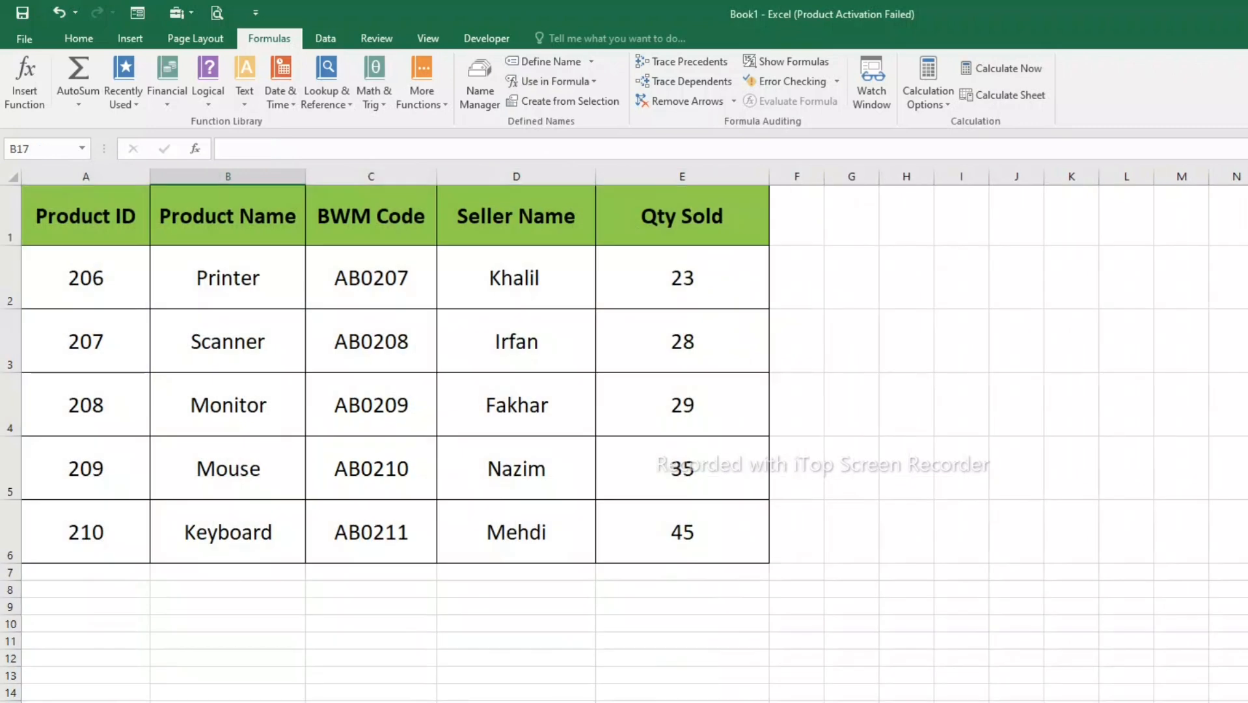
- Define the Sheet2 product table A1:E6 under the name Bilal1 with Workbook scope
{"action": "key", "text": "ctrl+a"}
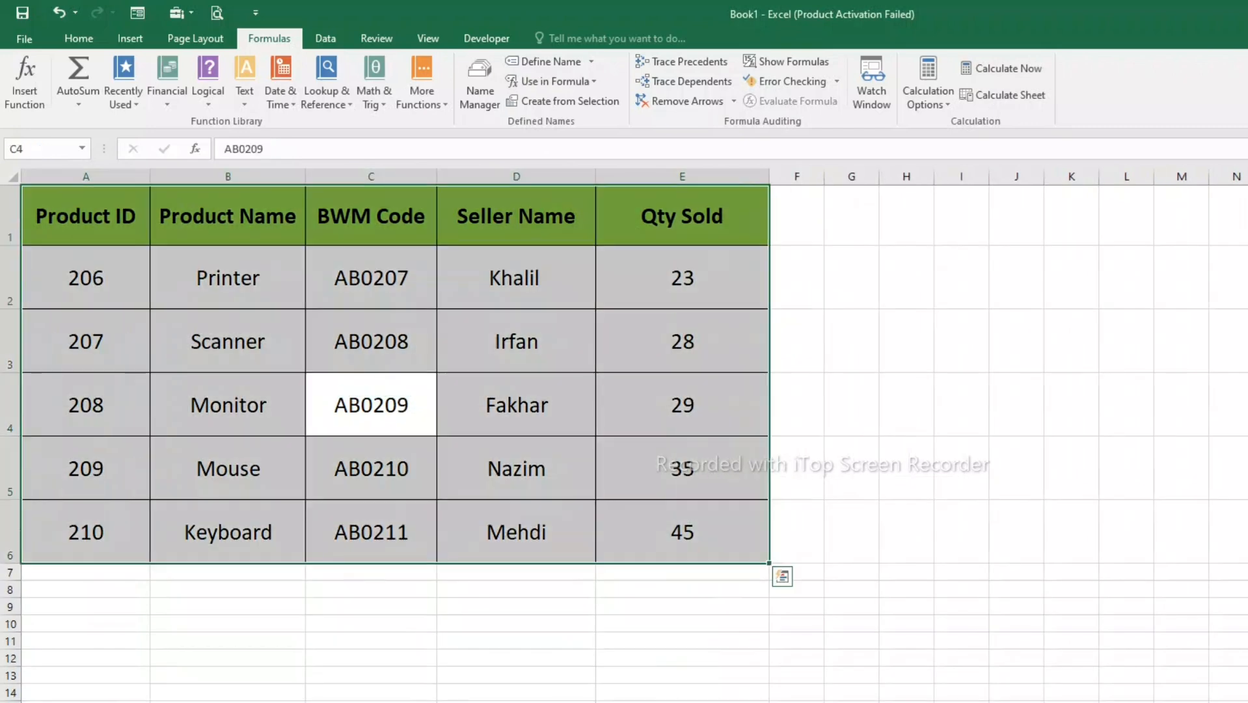
{"action": "left_click", "coordinate": [552, 63]}
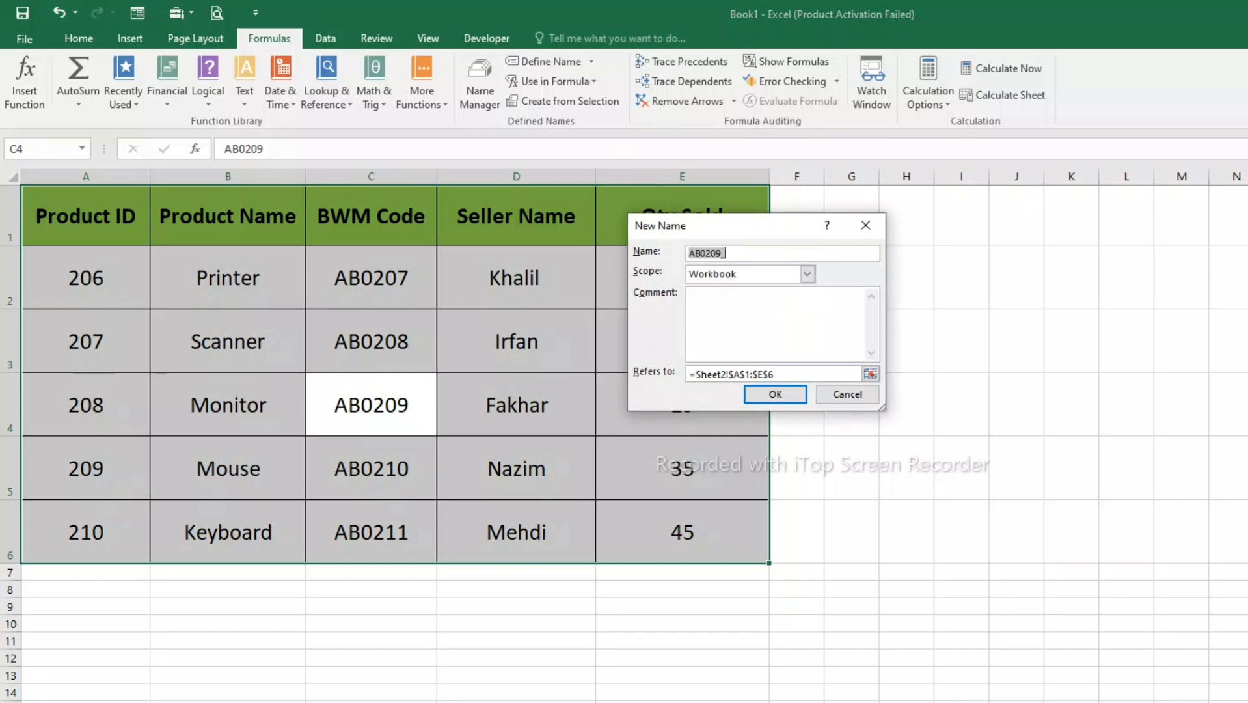
{"action": "type", "text": "Bilal1"}
{"action": "left_click", "coordinate": [786, 275]}
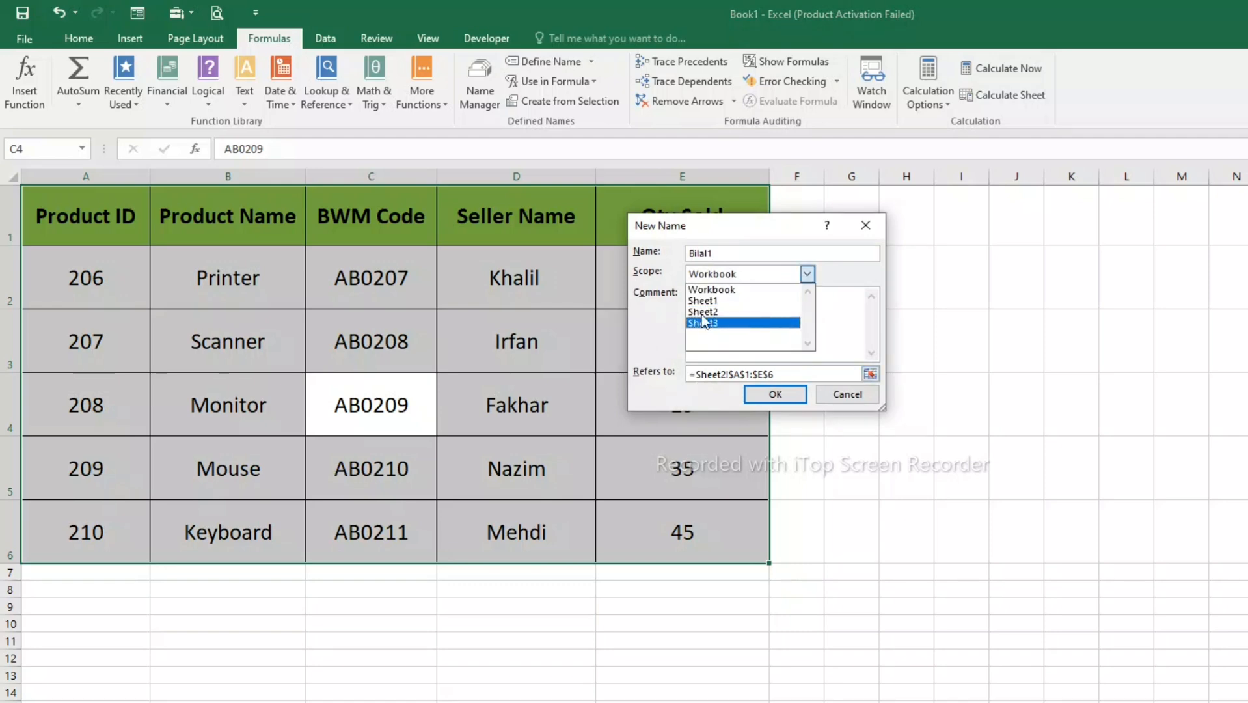
{"action": "left_click", "coordinate": [712, 289]}
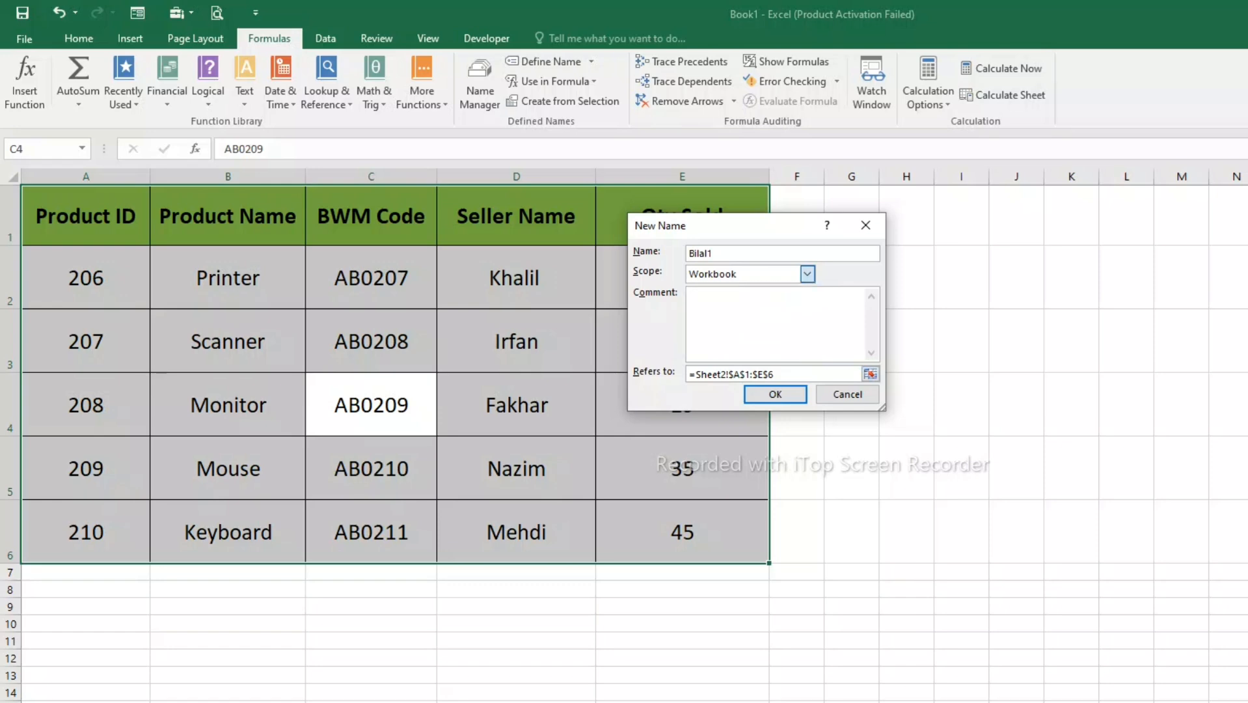
{"action": "left_click", "coordinate": [776, 393]}
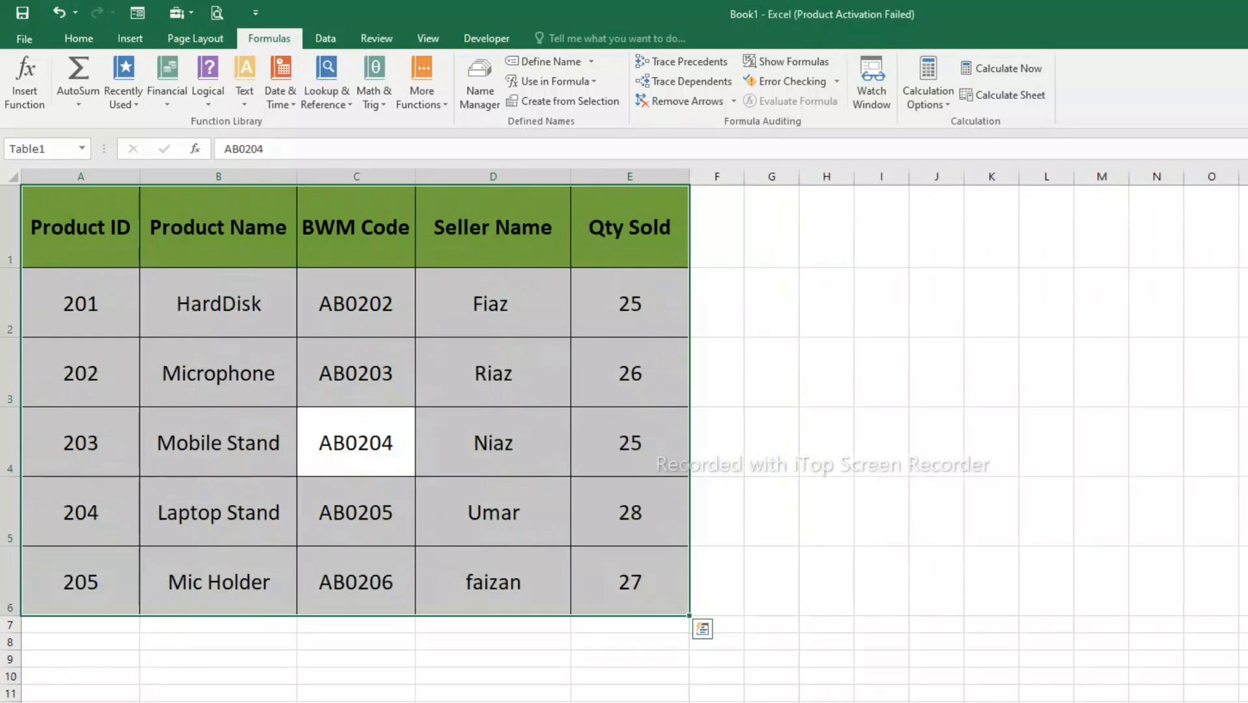
- Switch to the lookup sheet and select the empty Product Name cell B2
{"action": "left_click", "coordinate": [218, 512]}
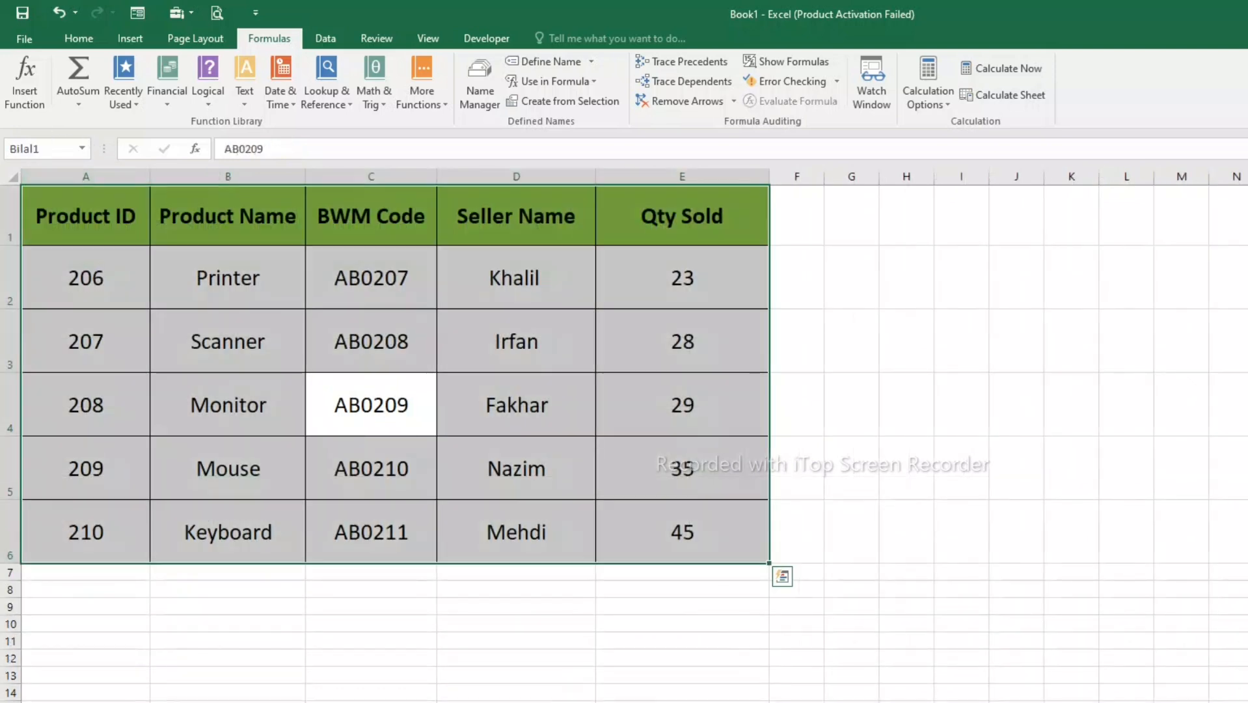
{"action": "left_click", "coordinate": [370, 404]}
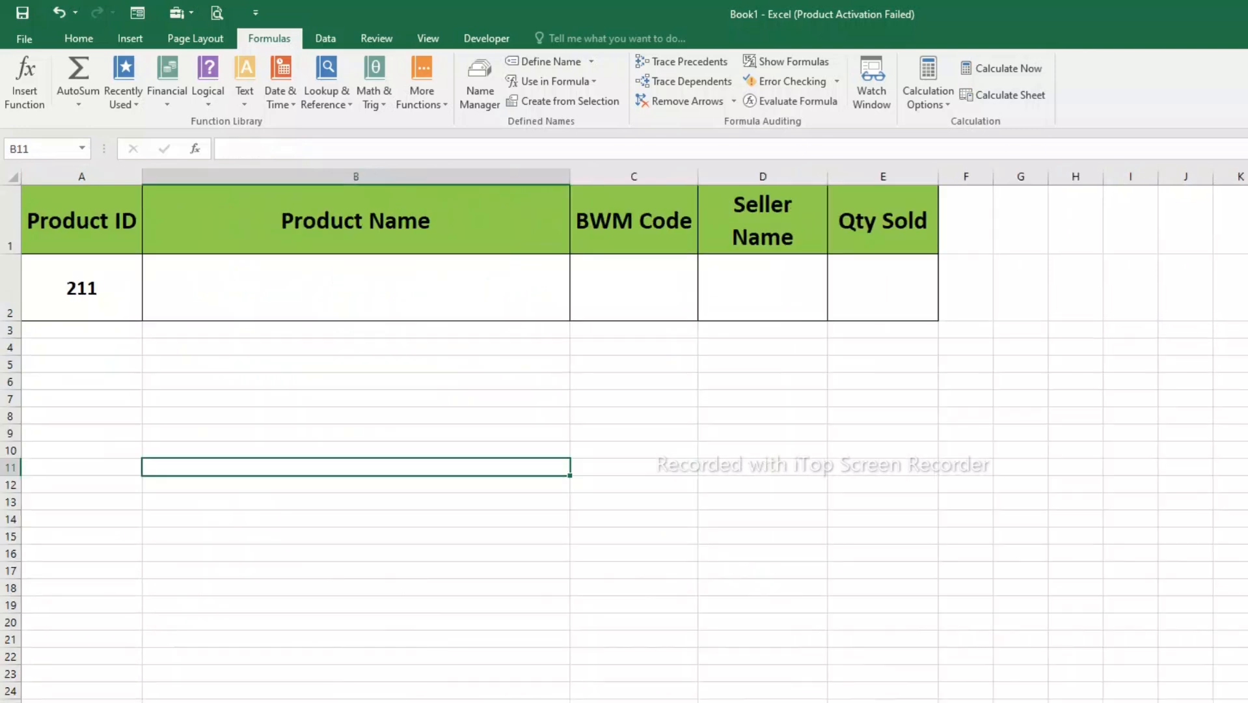
{"action": "left_click", "coordinate": [356, 286]}
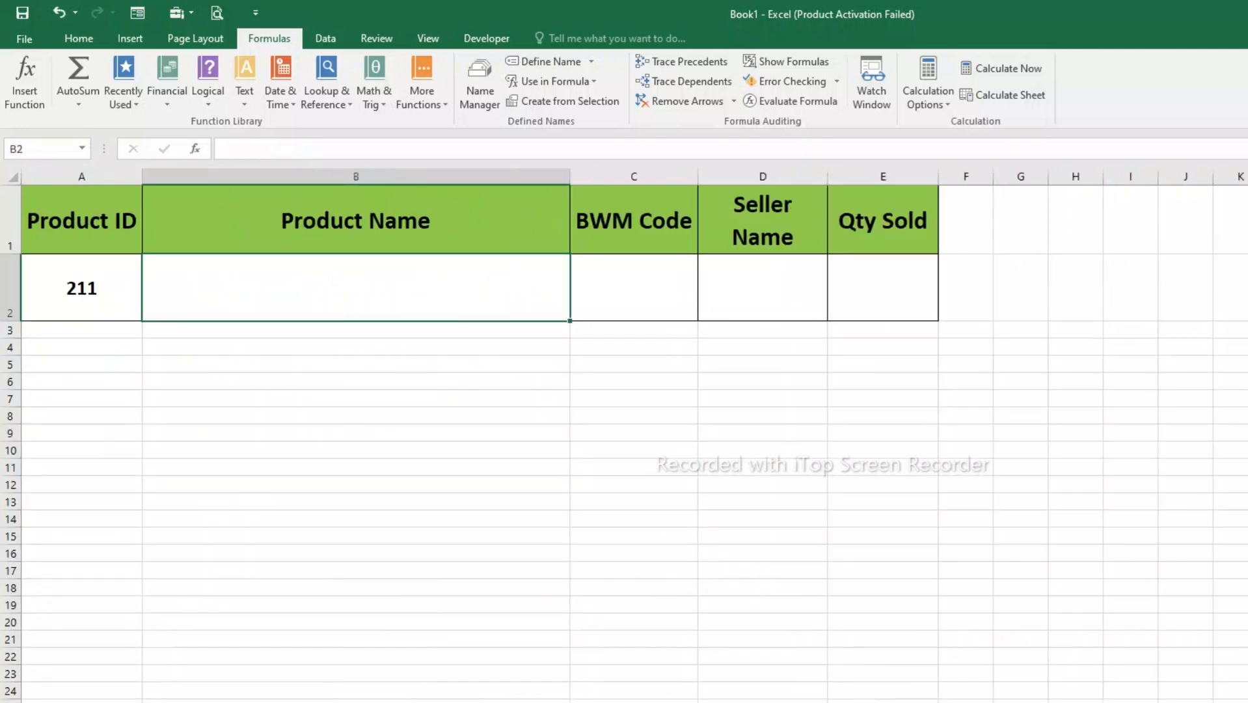
{"action": "type", "text": "="}
{"action": "key", "text": "BackSpace"}
{"action": "key", "text": "Escape"}
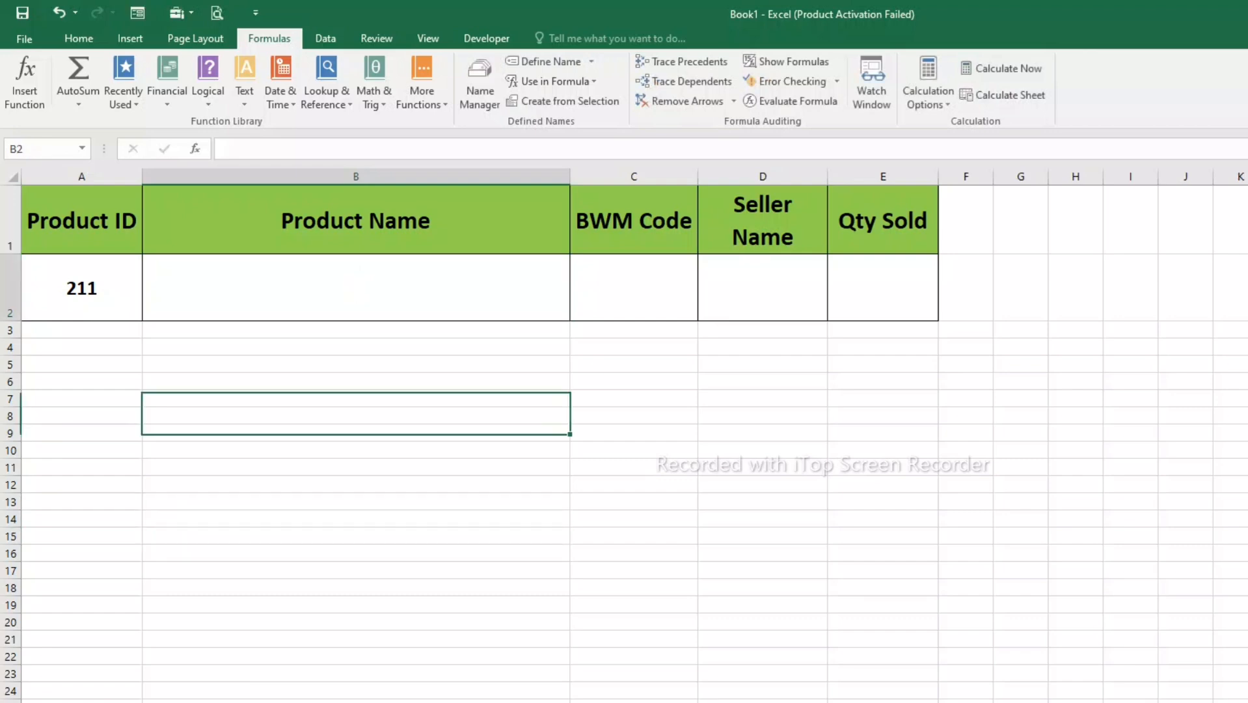
- Left-align the contents of the Product Name cell B2
{"action": "left_click", "coordinate": [78, 38]}
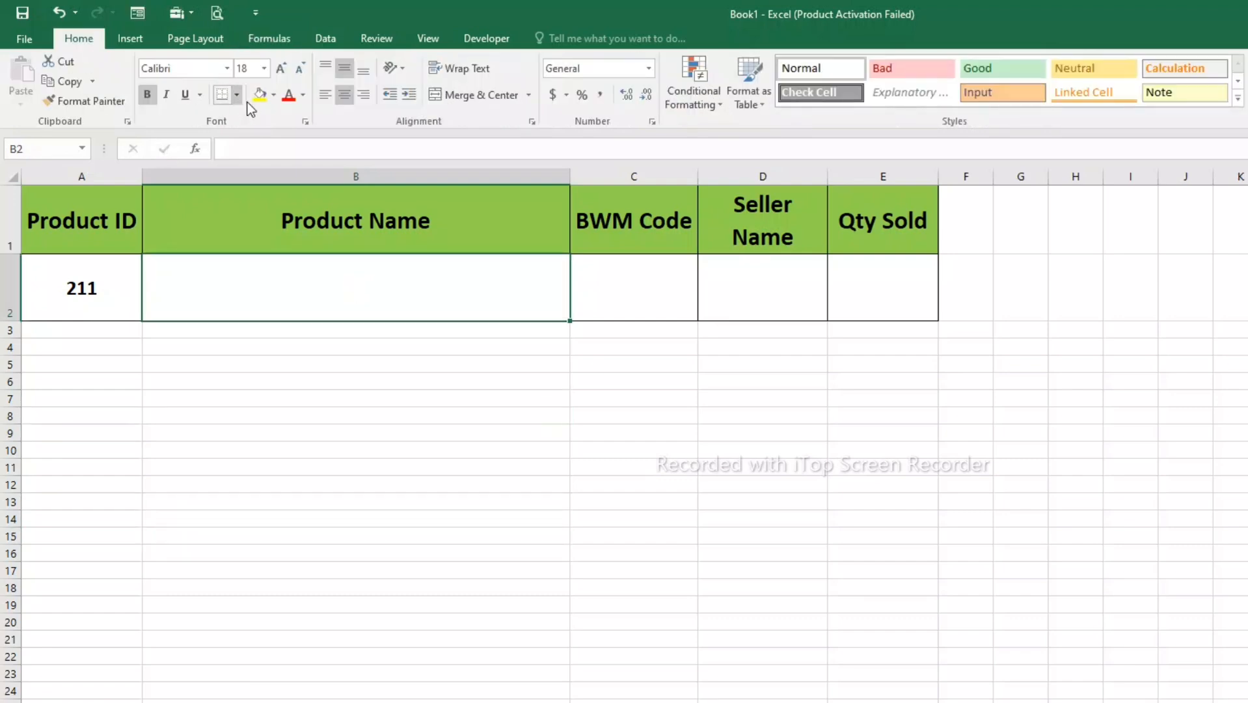
{"action": "left_click", "coordinate": [324, 94]}
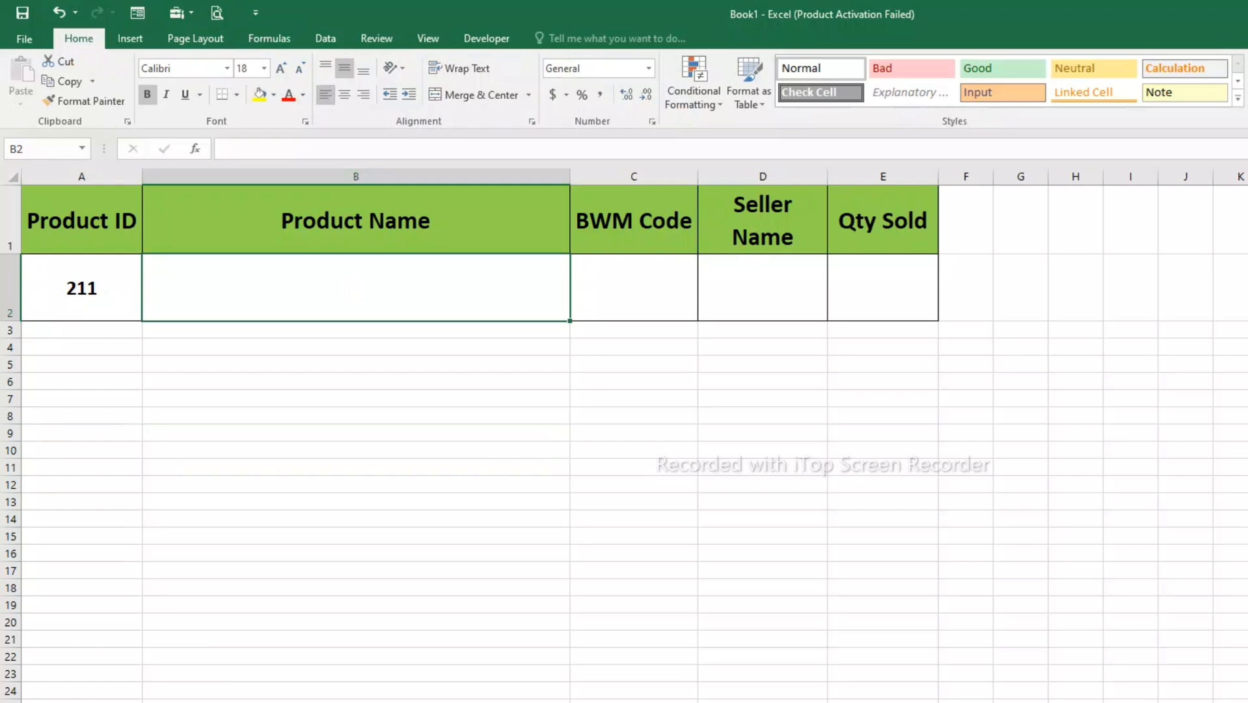
{"action": "type", "text": "=vl"}
{"action": "type", "text": "ookup"}
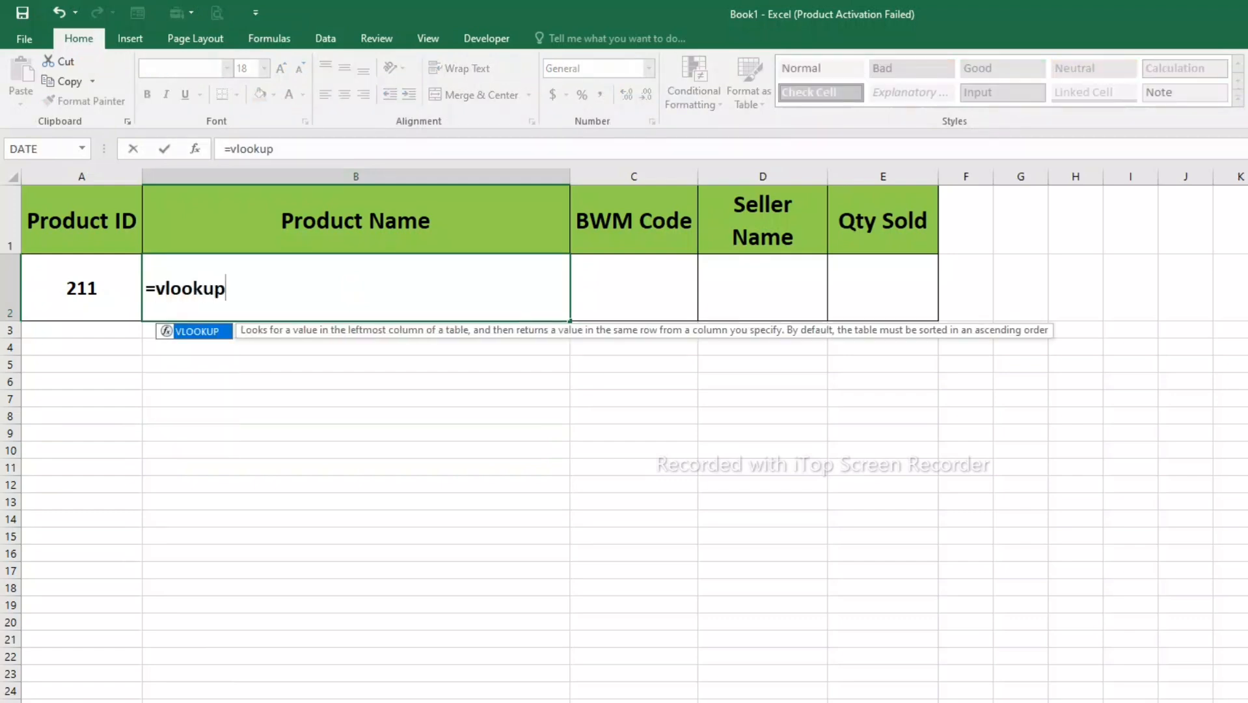
{"action": "key", "text": "Tab"}
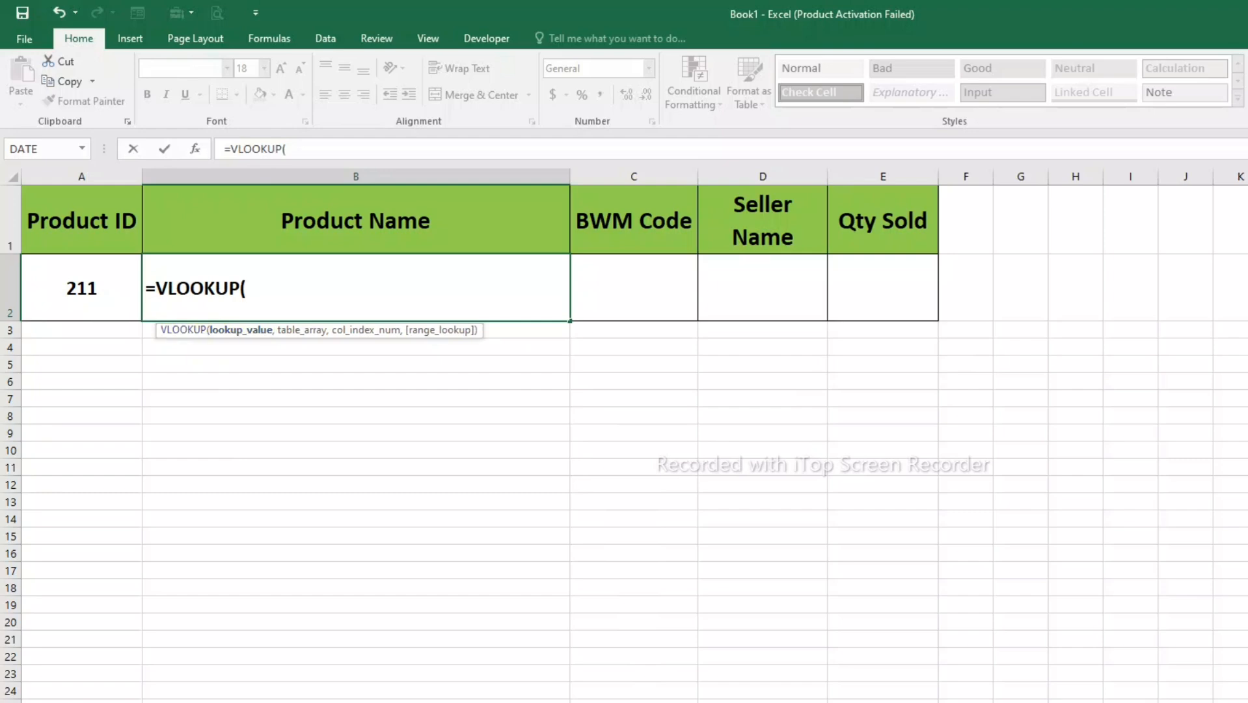
{"action": "key", "text": "BackSpace"}
{"action": "key", "text": "BackSpace"}
{"action": "key", "text": "BackSpace"}
{"action": "key", "text": "BackSpace"}
{"action": "key", "text": "BackSpace"}
{"action": "key", "text": "BackSpace"}
{"action": "key", "text": "BackSpace"}
{"action": "key", "text": "BackSpace"}
{"action": "key", "text": "BackSpace"}
- Clear the Product ID value from cell A2 on the lookup sheet
{"action": "left_click", "coordinate": [81, 288]}
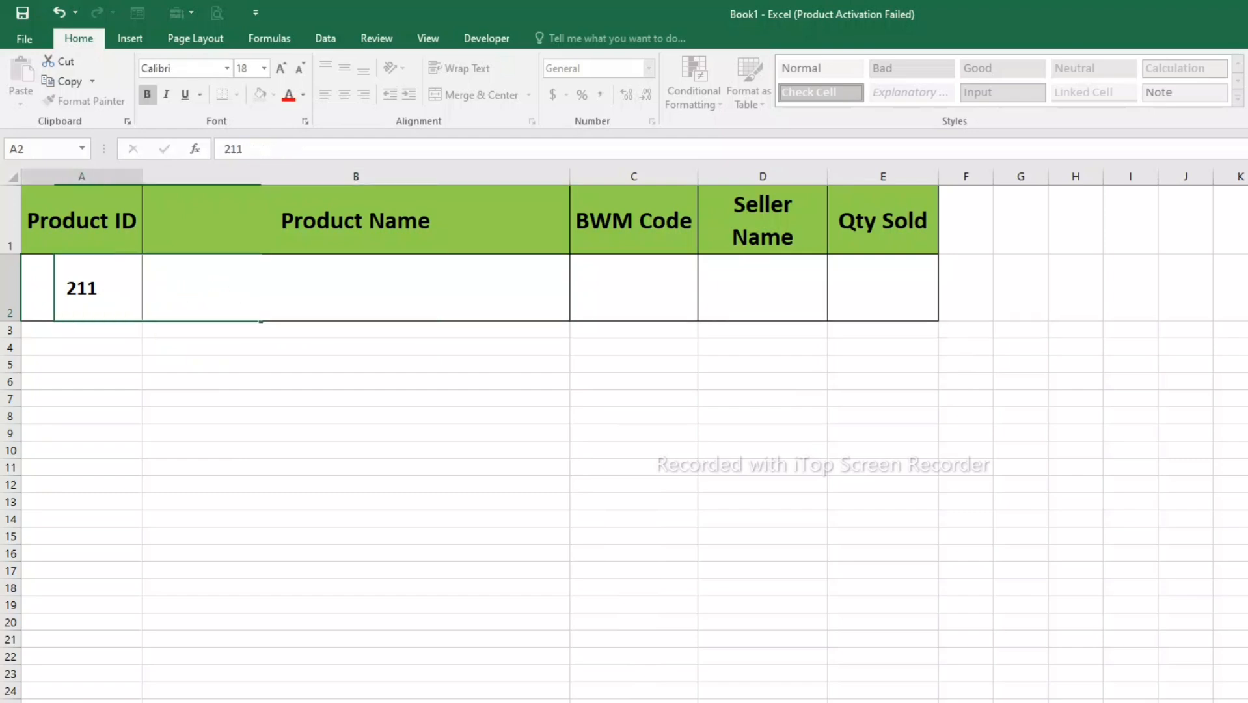
{"action": "key", "text": "Delete"}
{"action": "left_click", "coordinate": [356, 433]}
{"action": "left_click", "coordinate": [82, 287]}
- Begin a VLOOKUP formula in cell B2 with A2 as the lookup value
{"action": "left_click", "coordinate": [356, 288]}
{"action": "type", "text": "=v"}
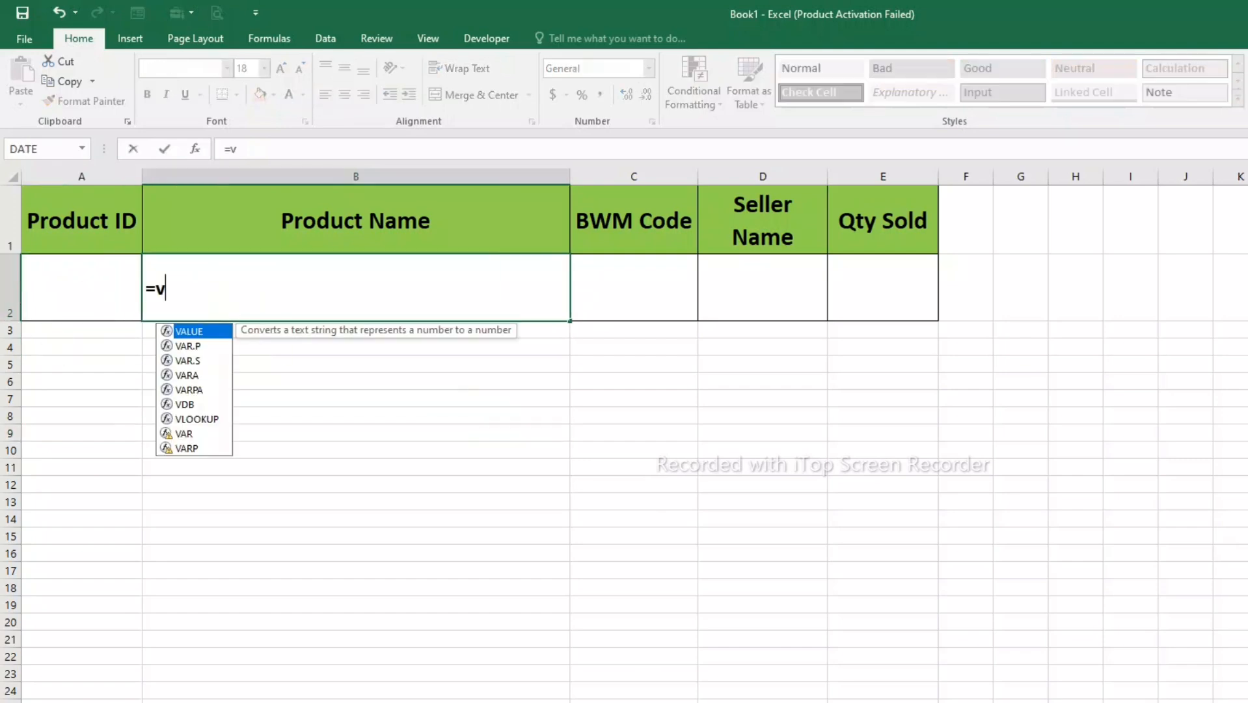
{"action": "type", "text": "lookp["}
{"action": "key", "text": "BackSpace"}
{"action": "key", "text": "BackSpace"}
{"action": "type", "text": "up"}
{"action": "key", "text": "Tab"}
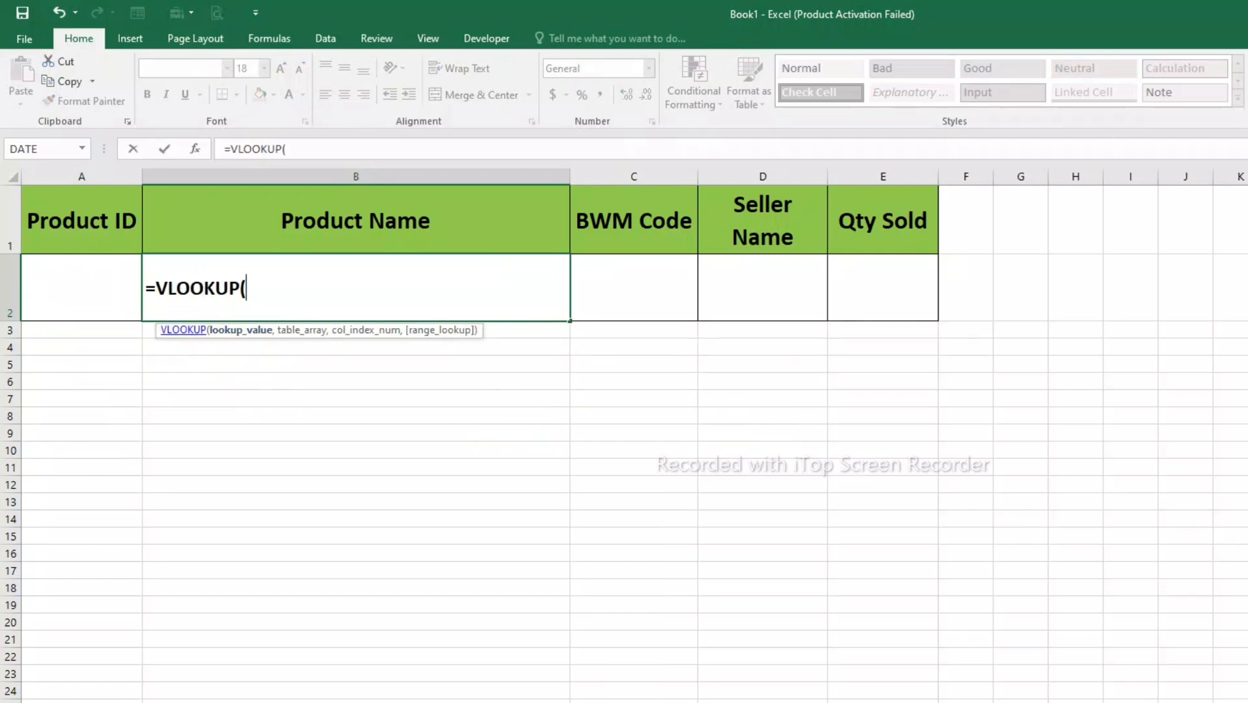
{"action": "left_click", "coordinate": [82, 287]}
{"action": "type", "text": ","}
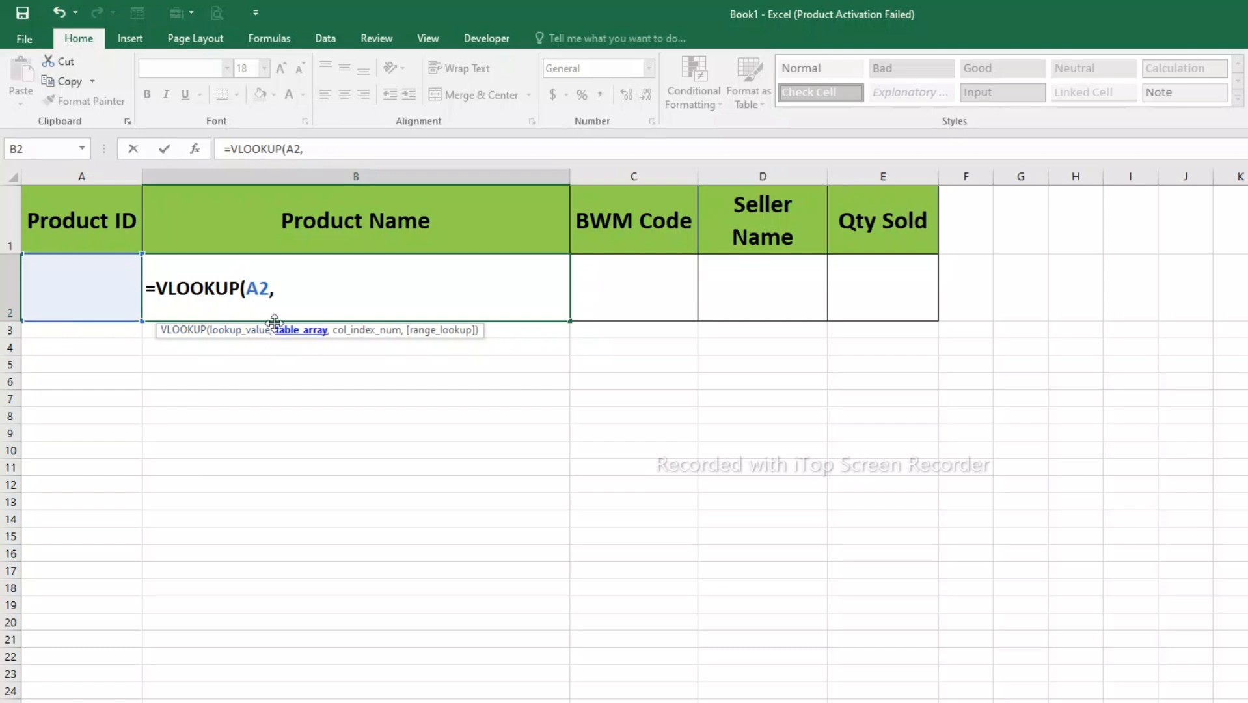
- Nest an IF function as the VLOOKUP table array, with the logical test A2<=205
{"action": "key", "text": "alt+Tab"}
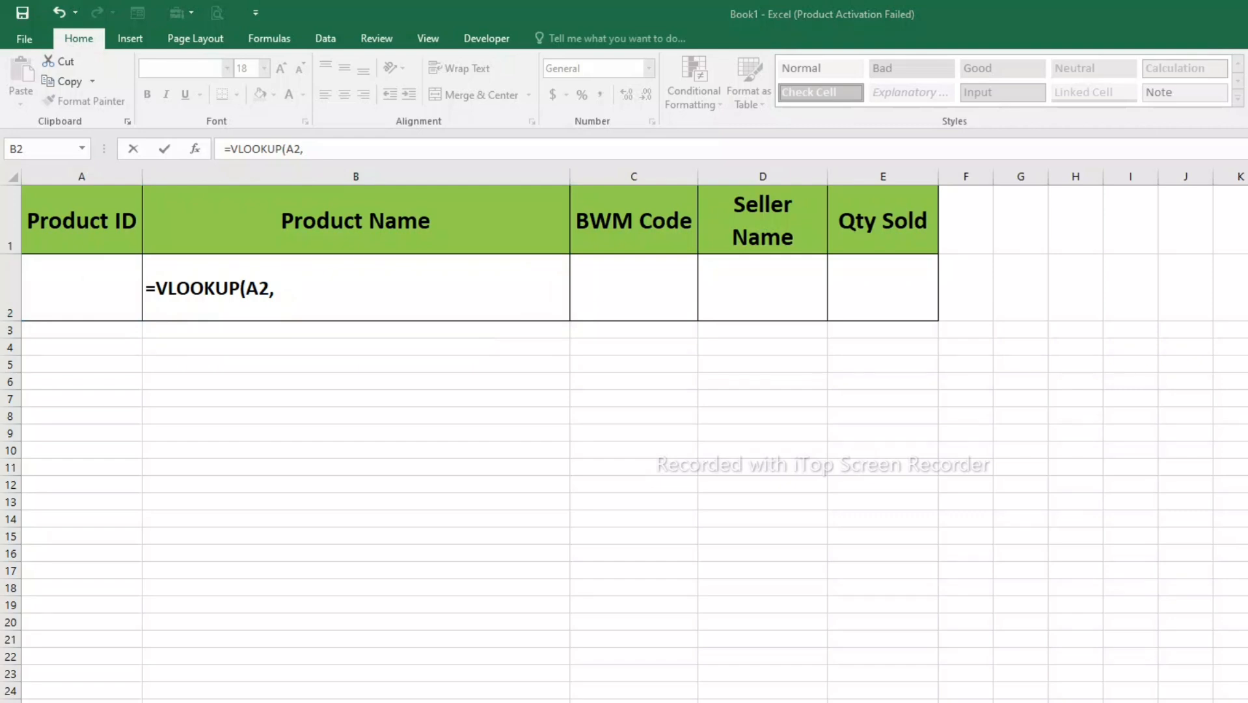
{"action": "key", "text": "alt+Tab"}
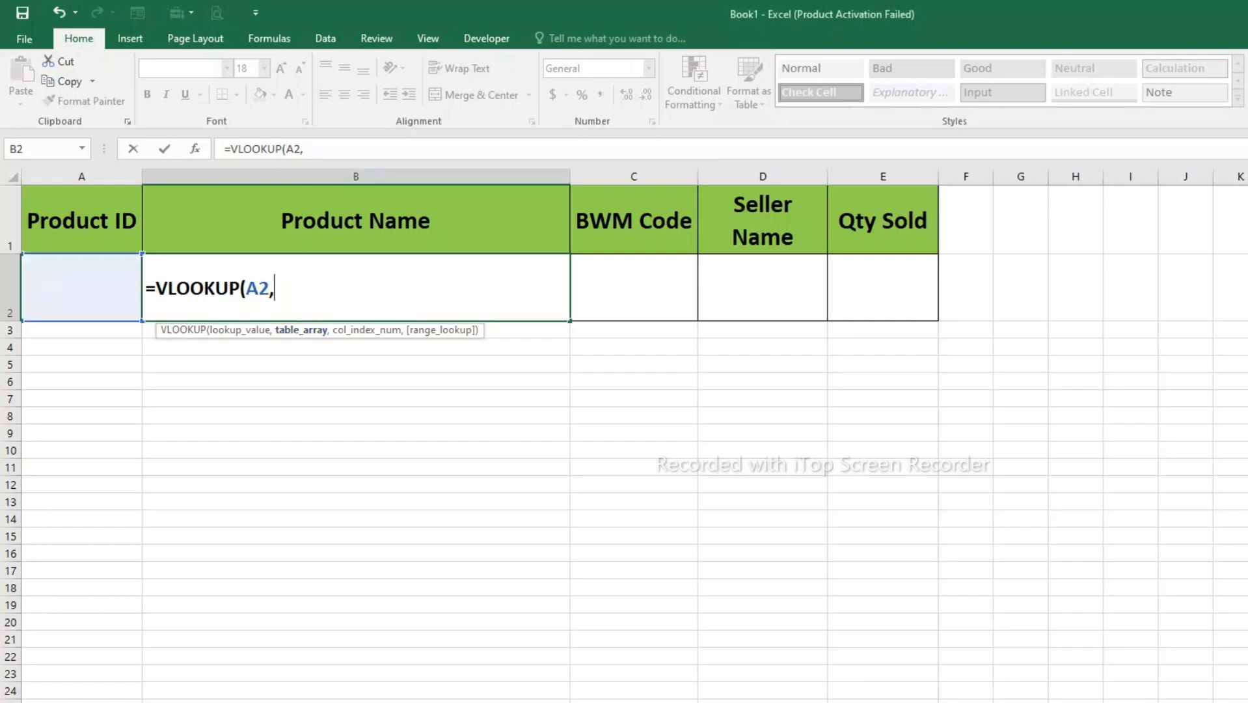
{"action": "type", "text": "if"}
{"action": "key", "text": "Tab"}
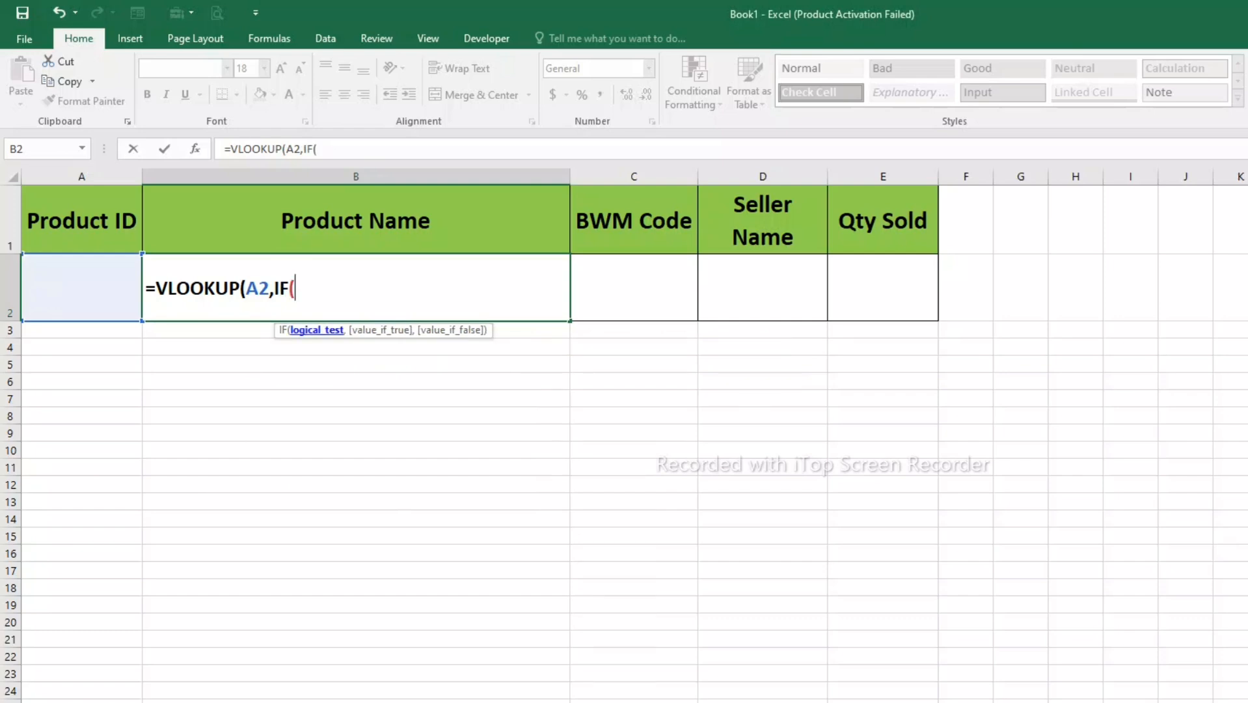
{"action": "left_click", "coordinate": [81, 287]}
{"action": "type", "text": ","}
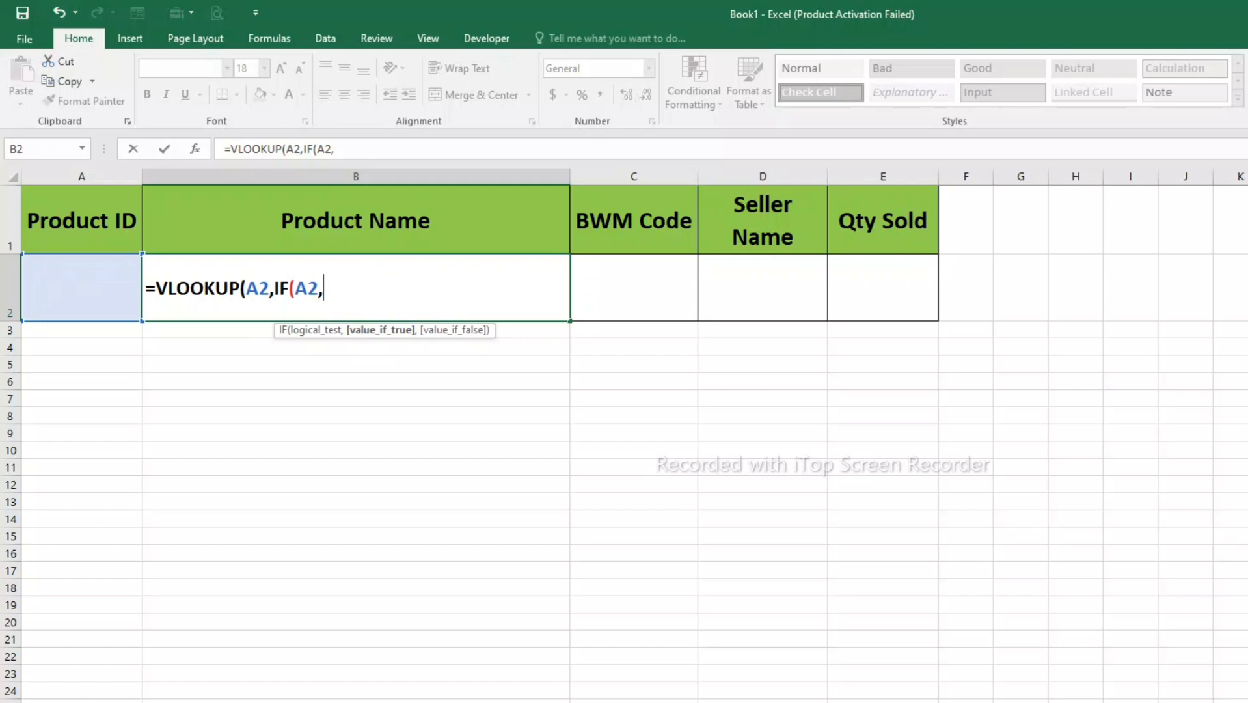
{"action": "key", "text": "BackSpace"}
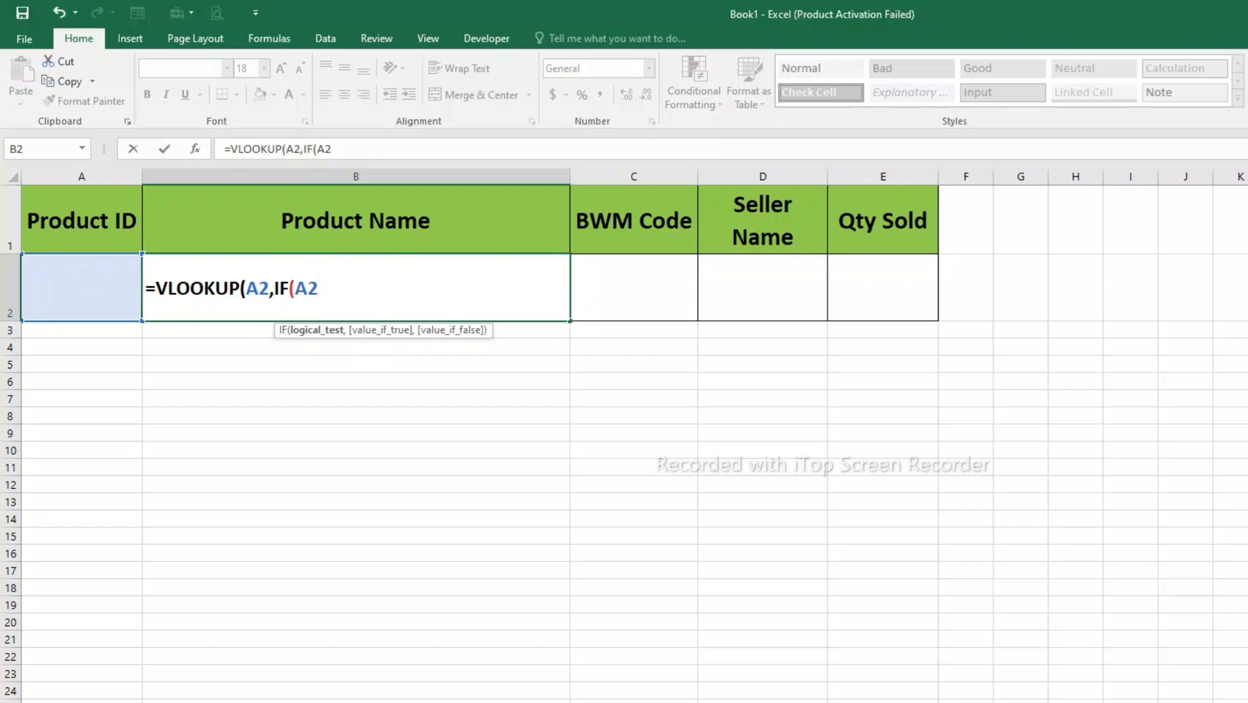
{"action": "type", "text": "<=205"}
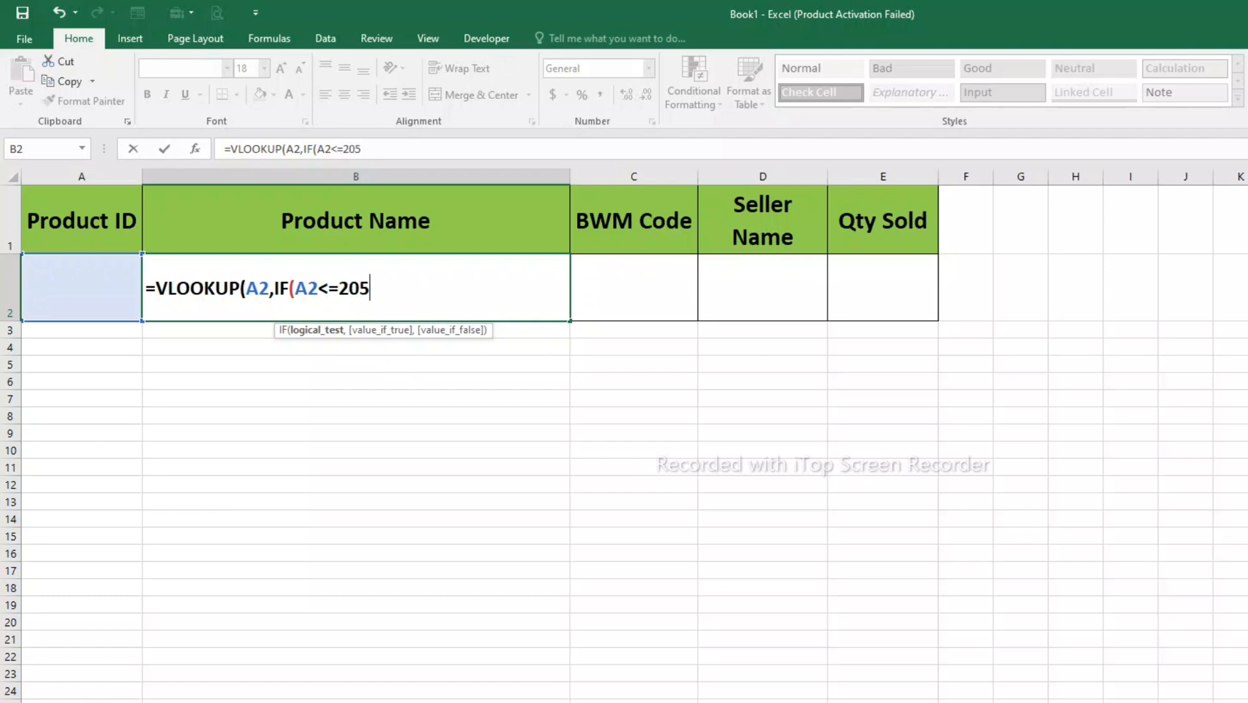
{"action": "type", "text": ","}
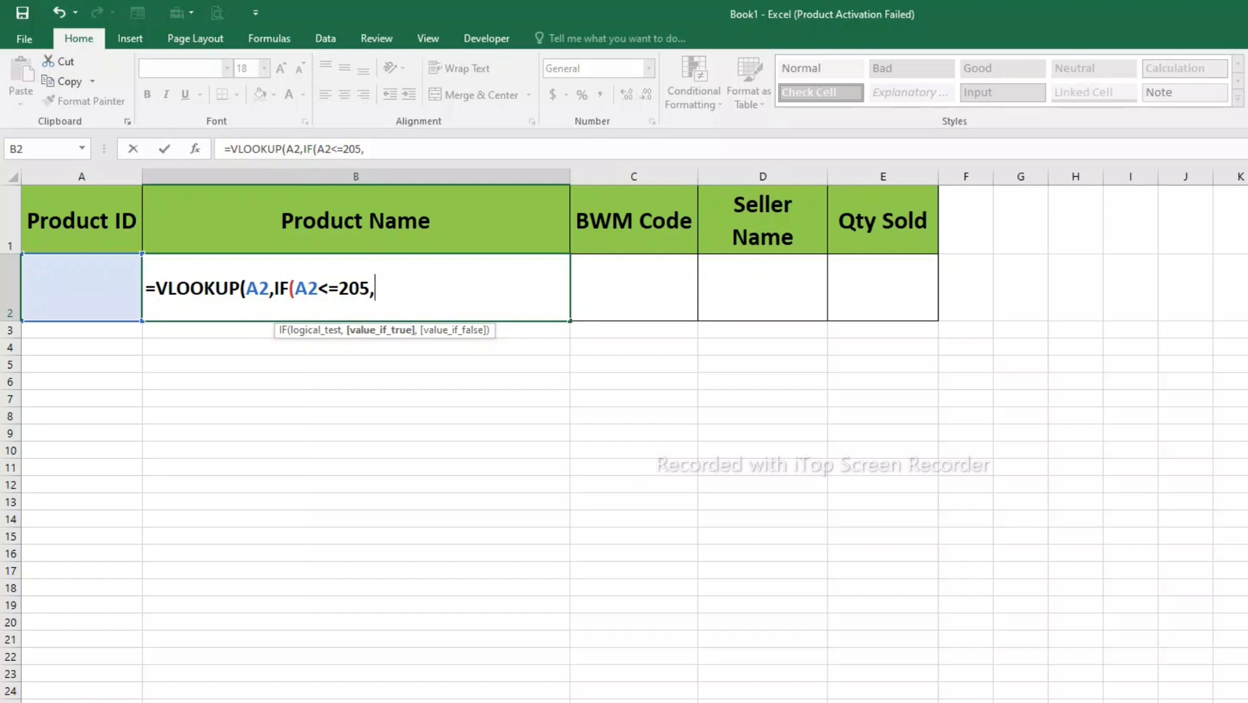
- Have the IF return table1 when true and Bilal1 when false, and close the IF function
{"action": "key", "text": "BackSpace"}
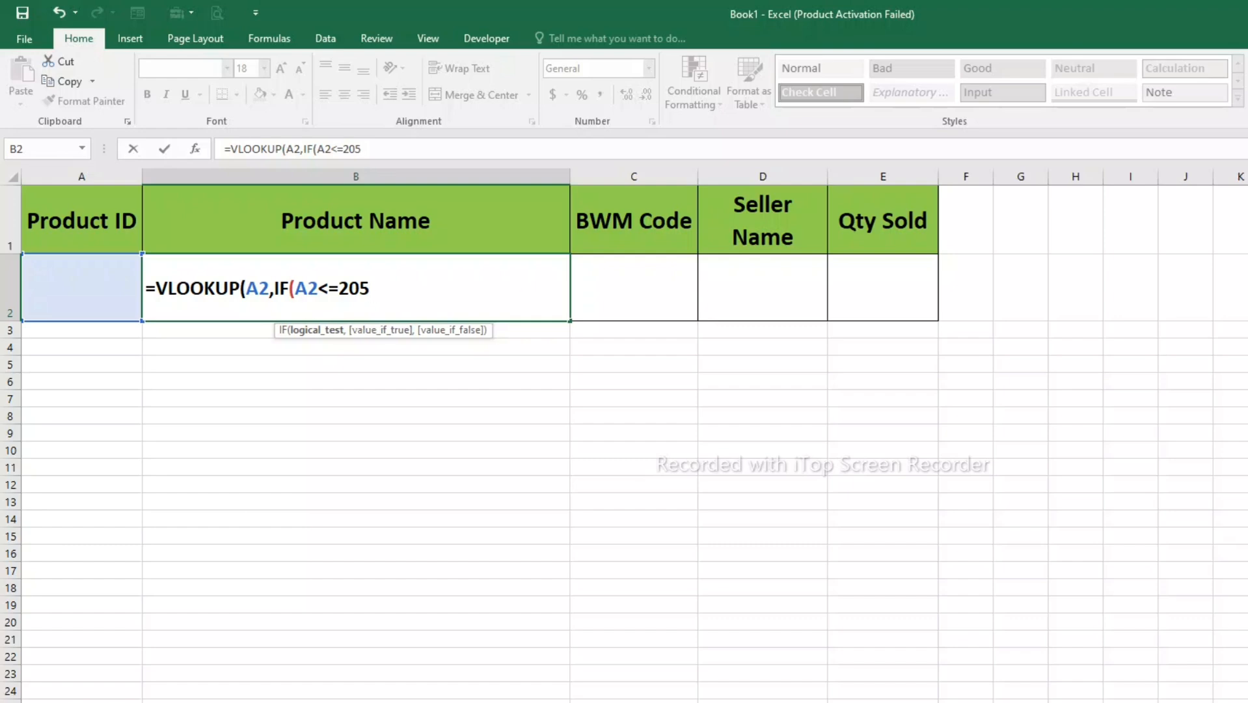
{"action": "type", "text": ","}
{"action": "type", "text": "t"}
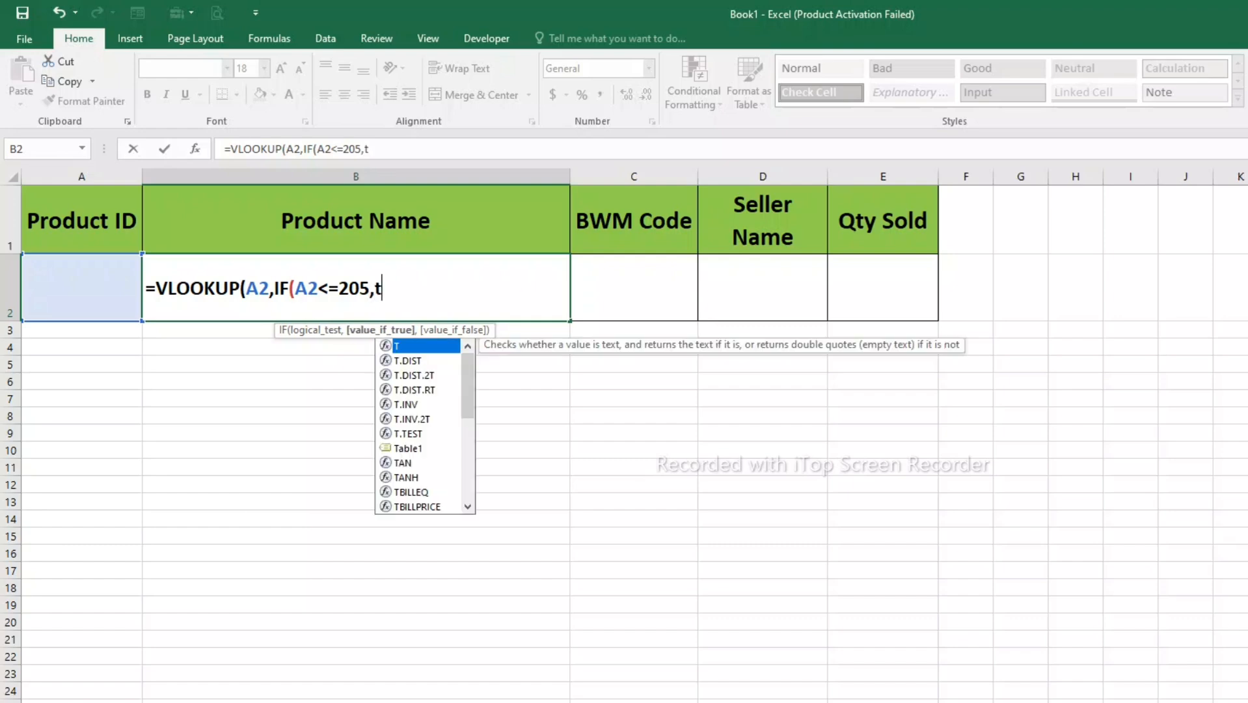
{"action": "type", "text": "able1,"}
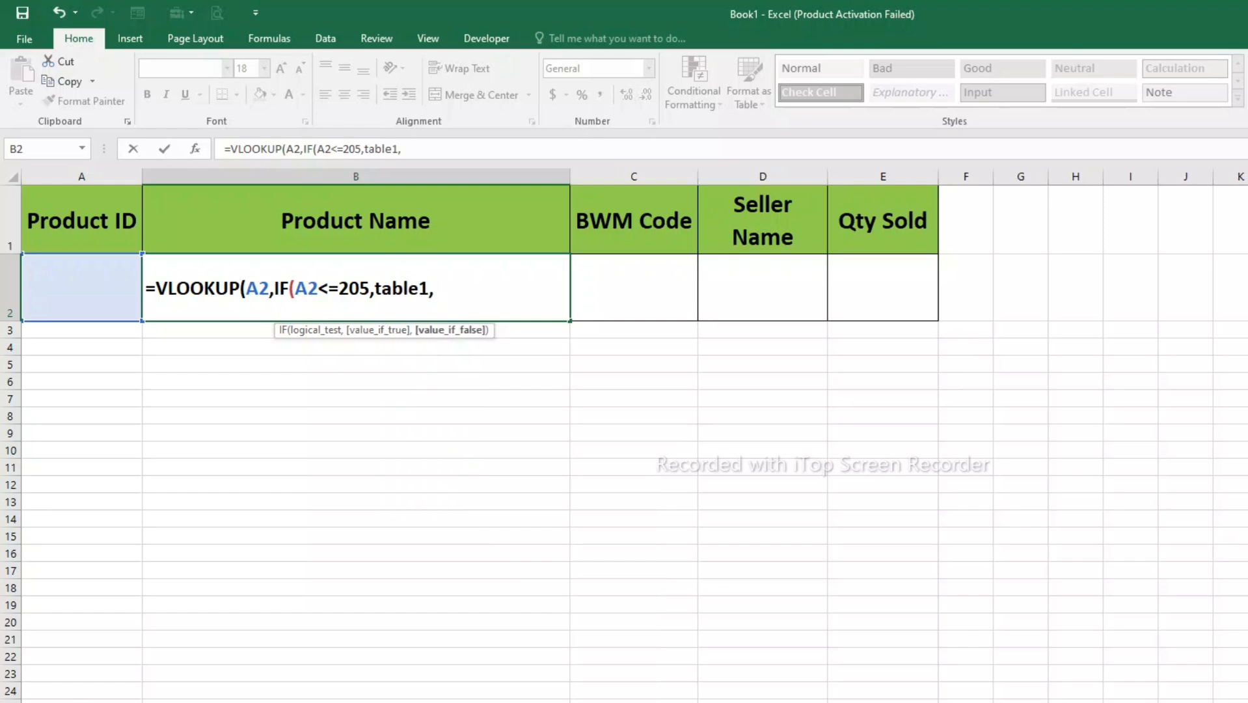
{"action": "type", "text": "bilal"}
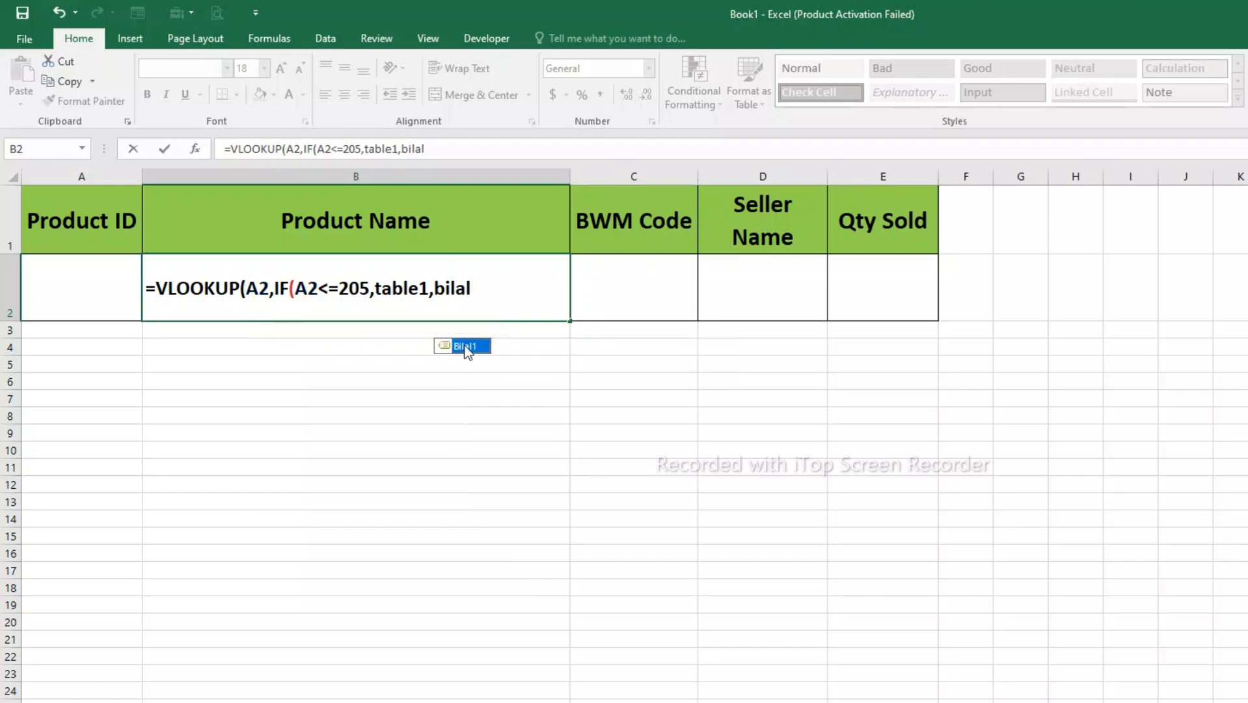
{"action": "double_click", "coordinate": [460, 352]}
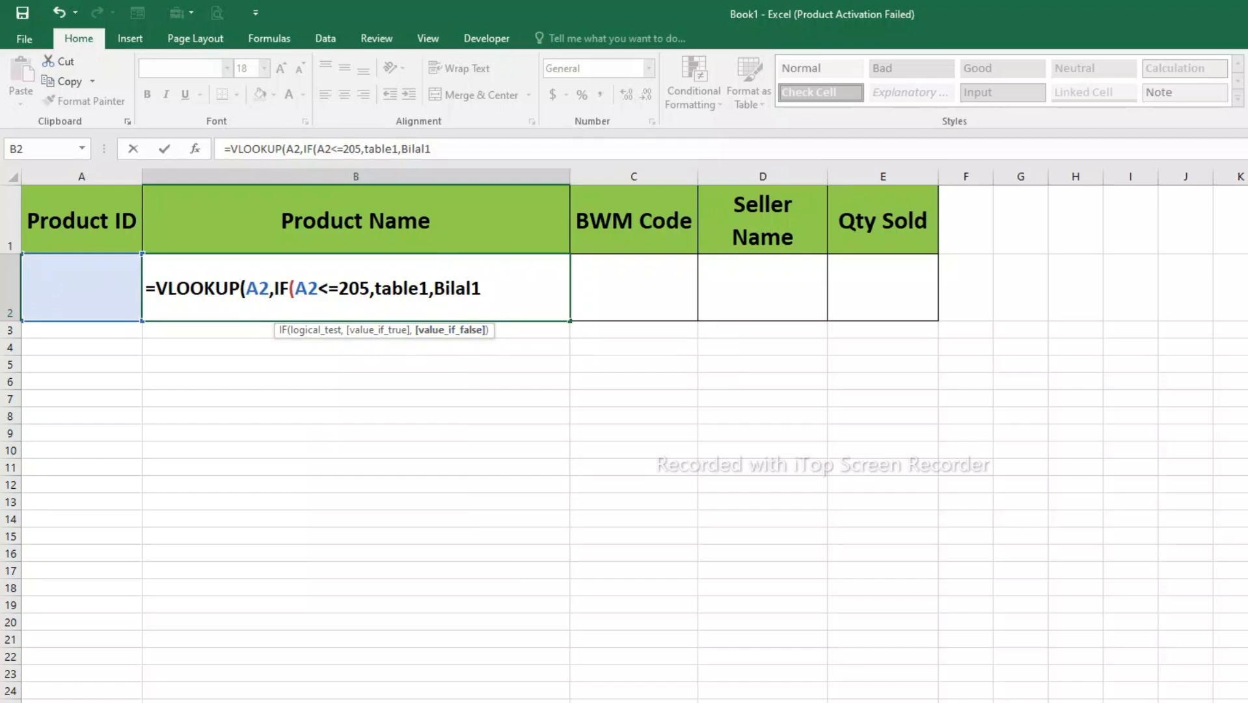
{"action": "type", "text": ")"}
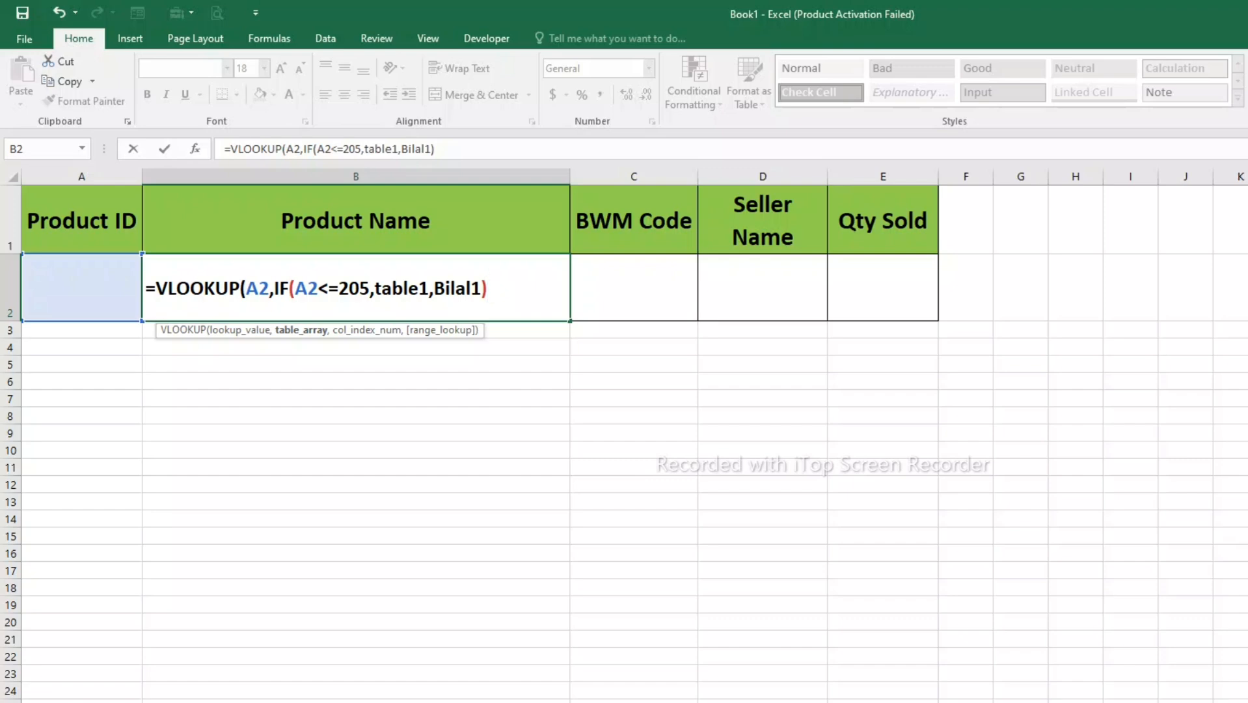
- Use COLUMNS over B5:C5 as the column index, with its starting reference made absolute as $B$5
{"action": "type", "text": ","}
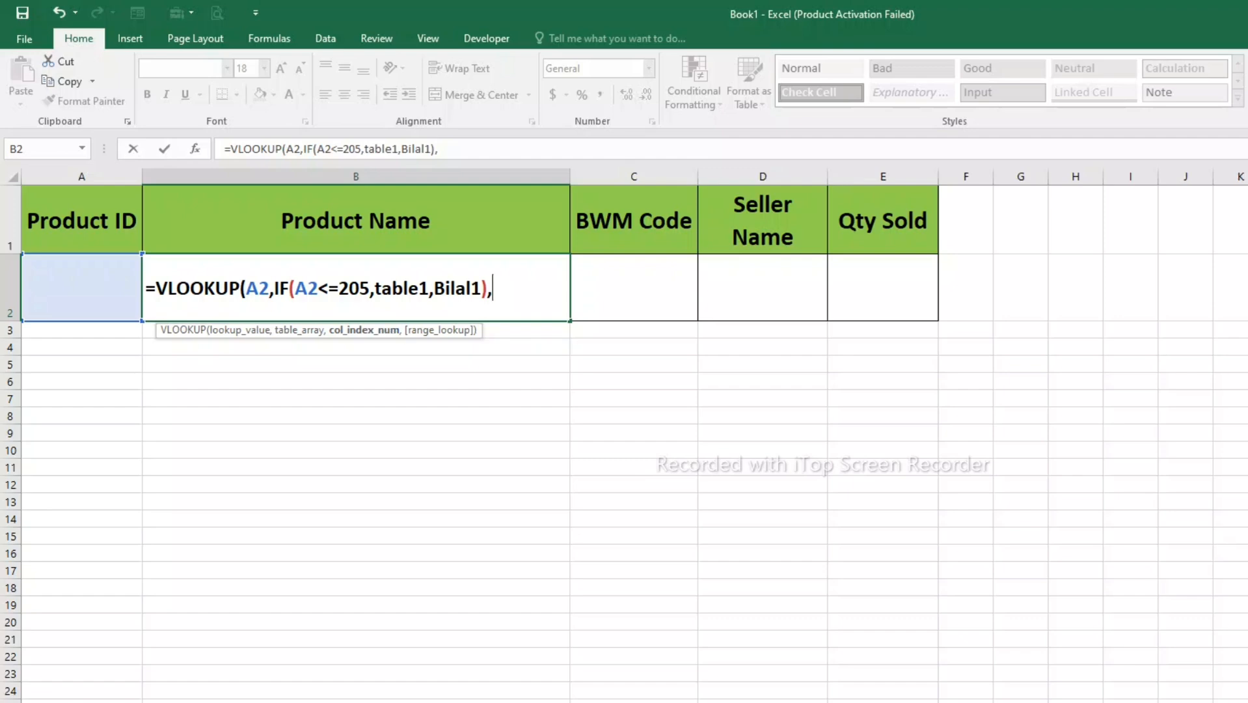
{"action": "type", "text": "columns"}
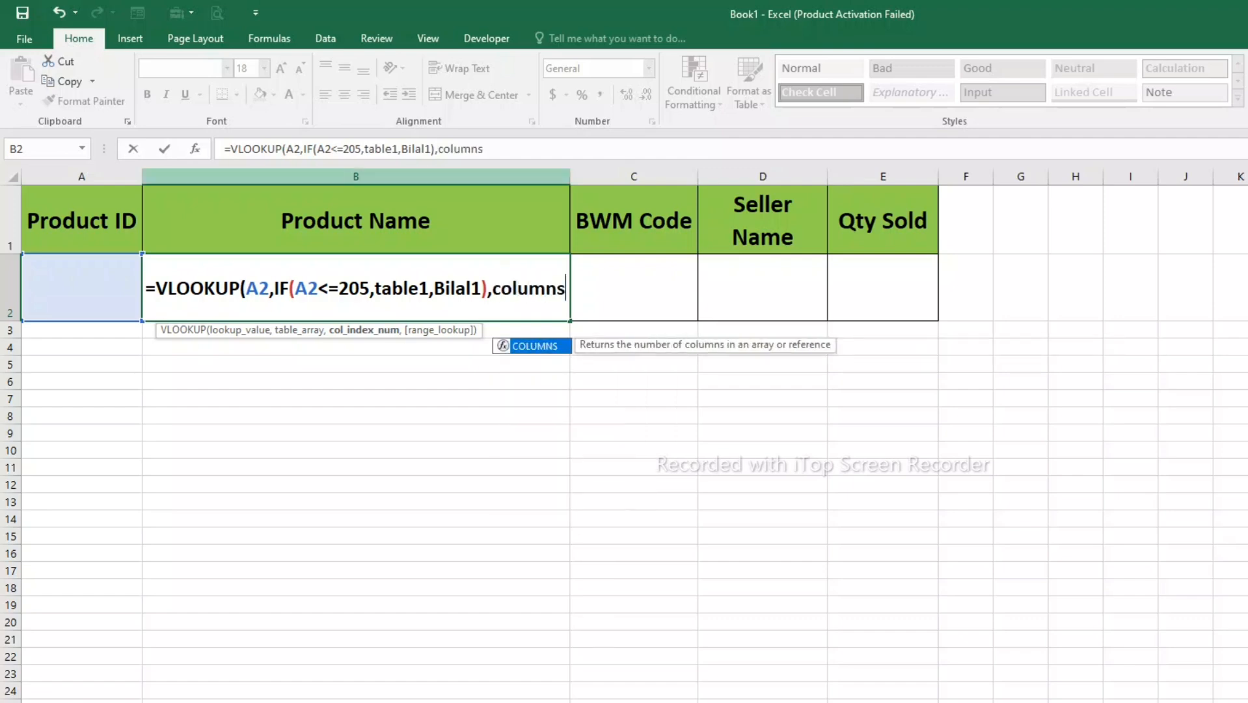
{"action": "key", "text": "Tab"}
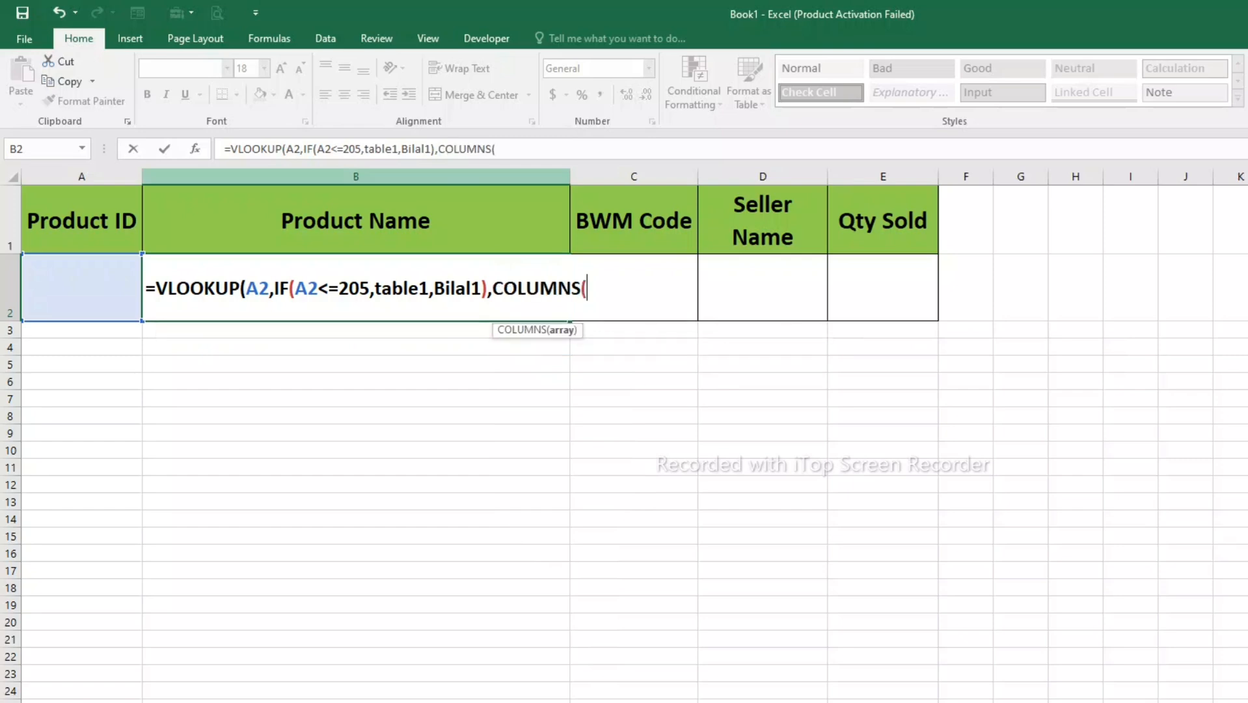
{"action": "left_click_drag", "start_coordinate": [507, 364], "coordinate": [634, 364]}
{"action": "left_click", "coordinate": [598, 288]}
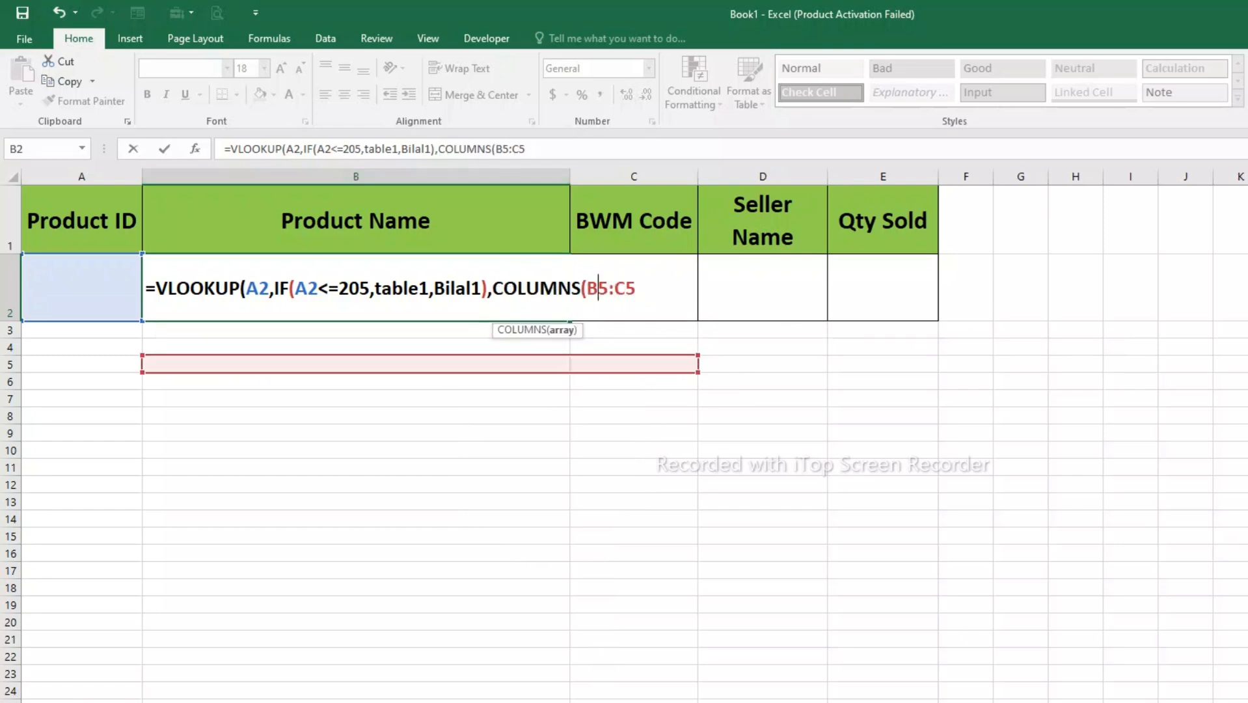
{"action": "key", "text": "F4"}
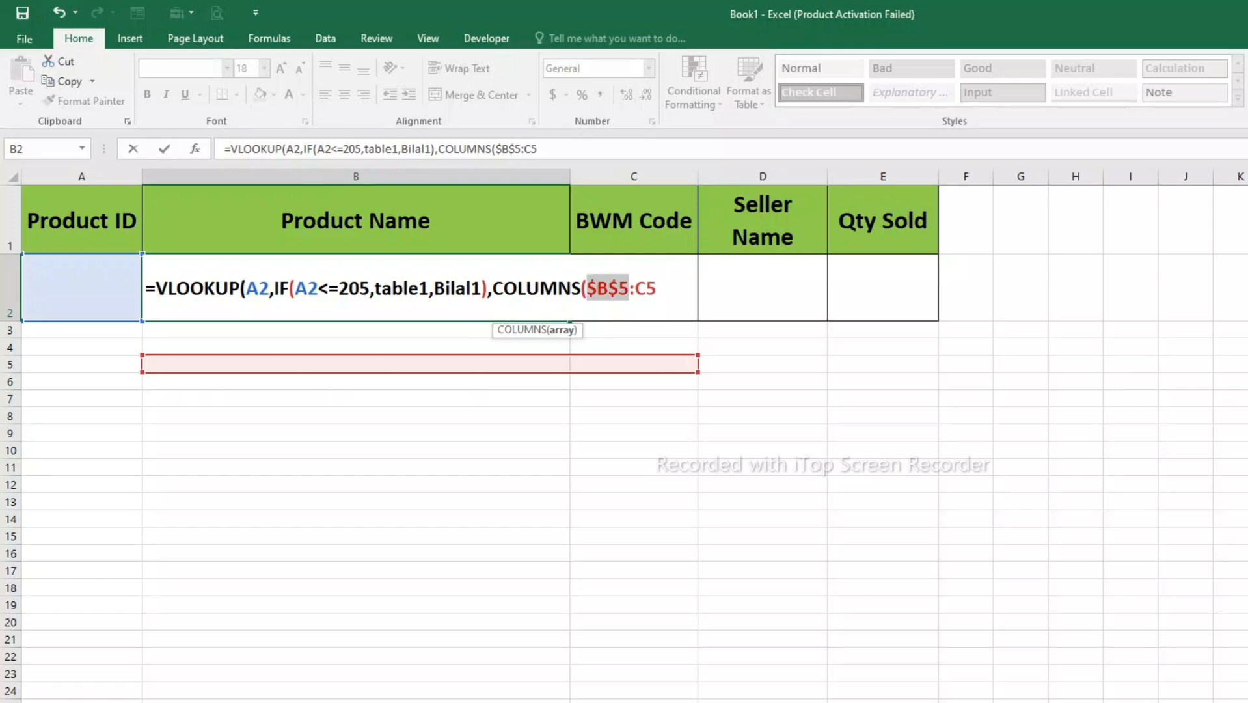
- Make both A2 references in the formula, in the IF test and the lookup value, absolute as $A$2
{"action": "left_click", "coordinate": [308, 288]}
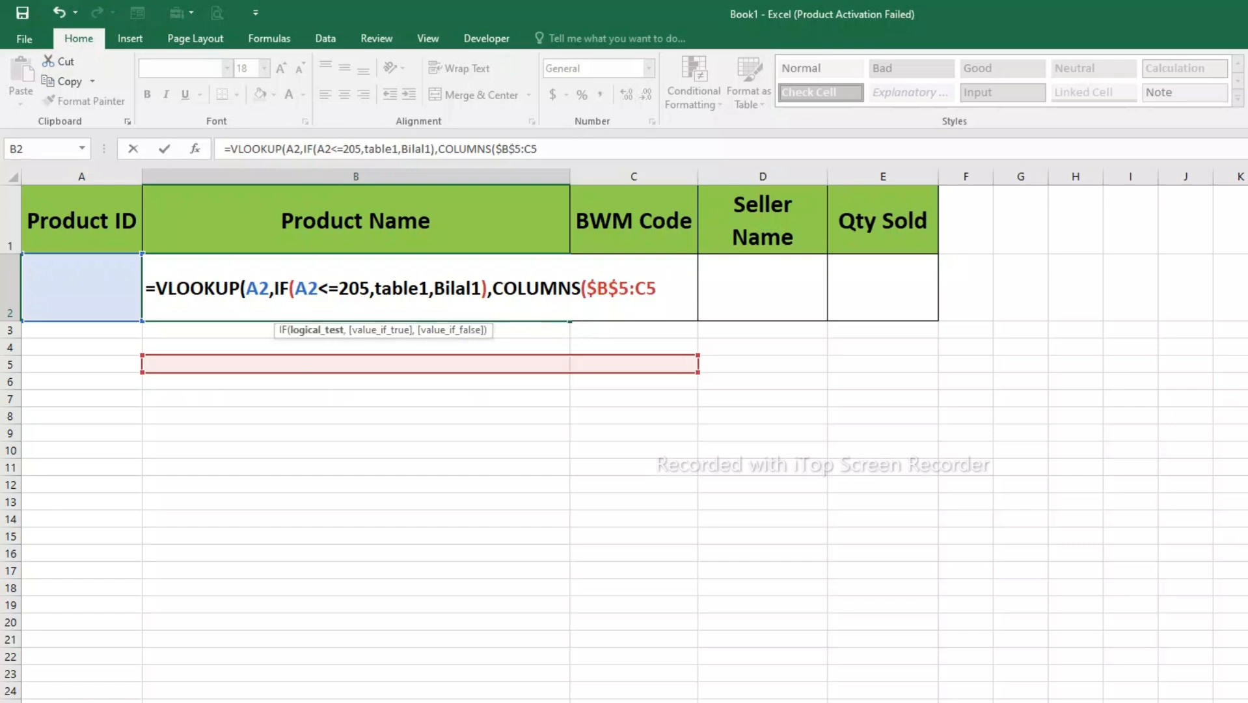
{"action": "key", "text": "F4"}
{"action": "left_click", "coordinate": [259, 288]}
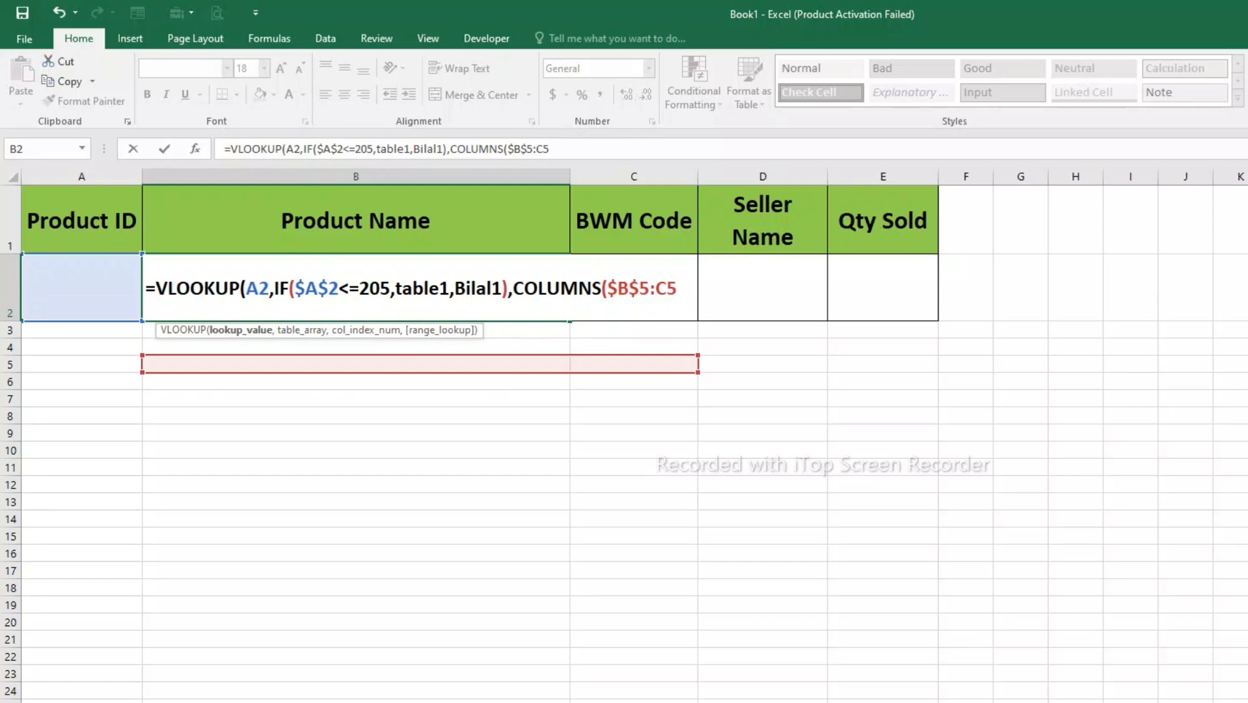
{"action": "key", "text": "F4"}
- Close the COLUMNS function, finish the VLOOKUP in B2 with range lookup 0, and centre the cell horizontally
{"action": "left_click", "coordinate": [698, 288]}
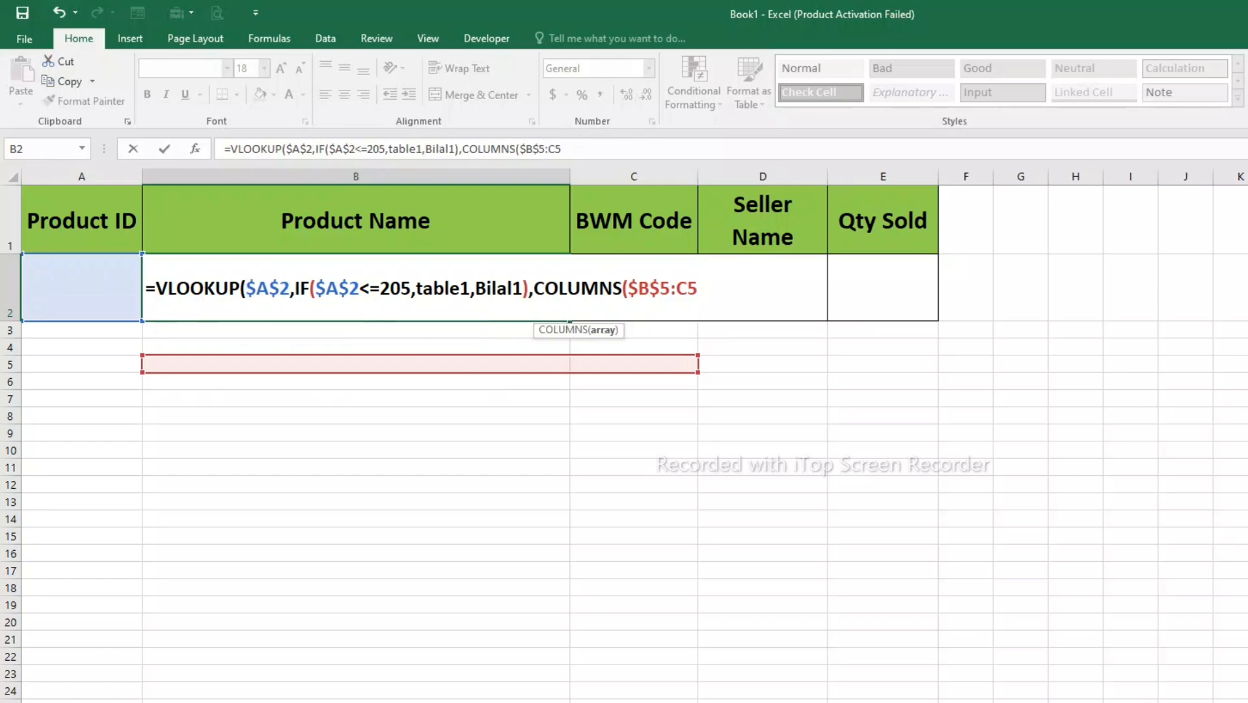
{"action": "type", "text": ")"}
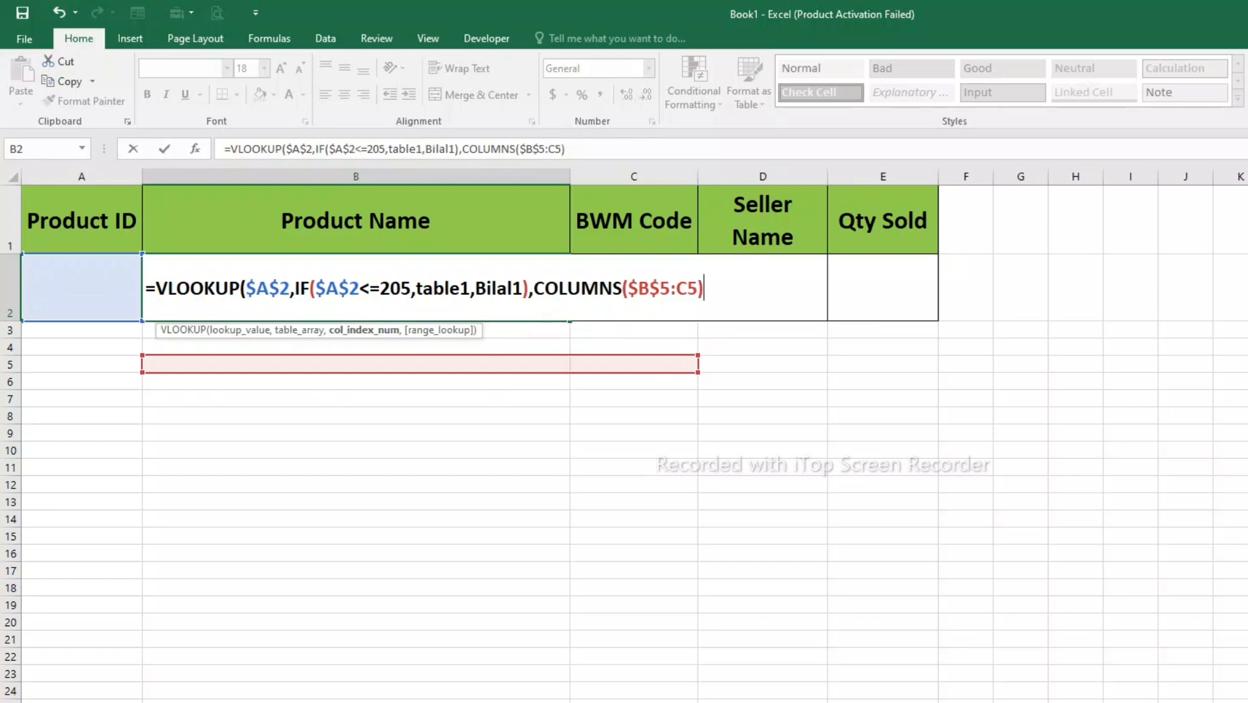
{"action": "type", "text": ",0)"}
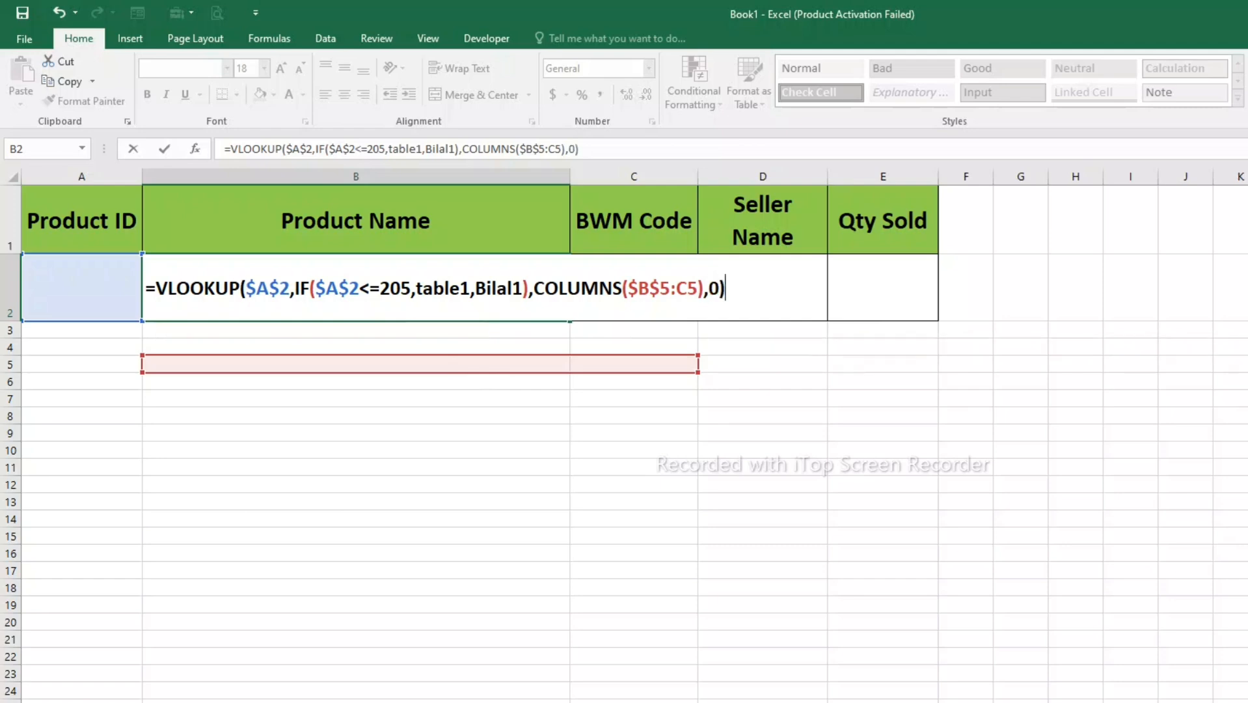
{"action": "key", "text": "Return"}
{"action": "key", "text": "Up"}
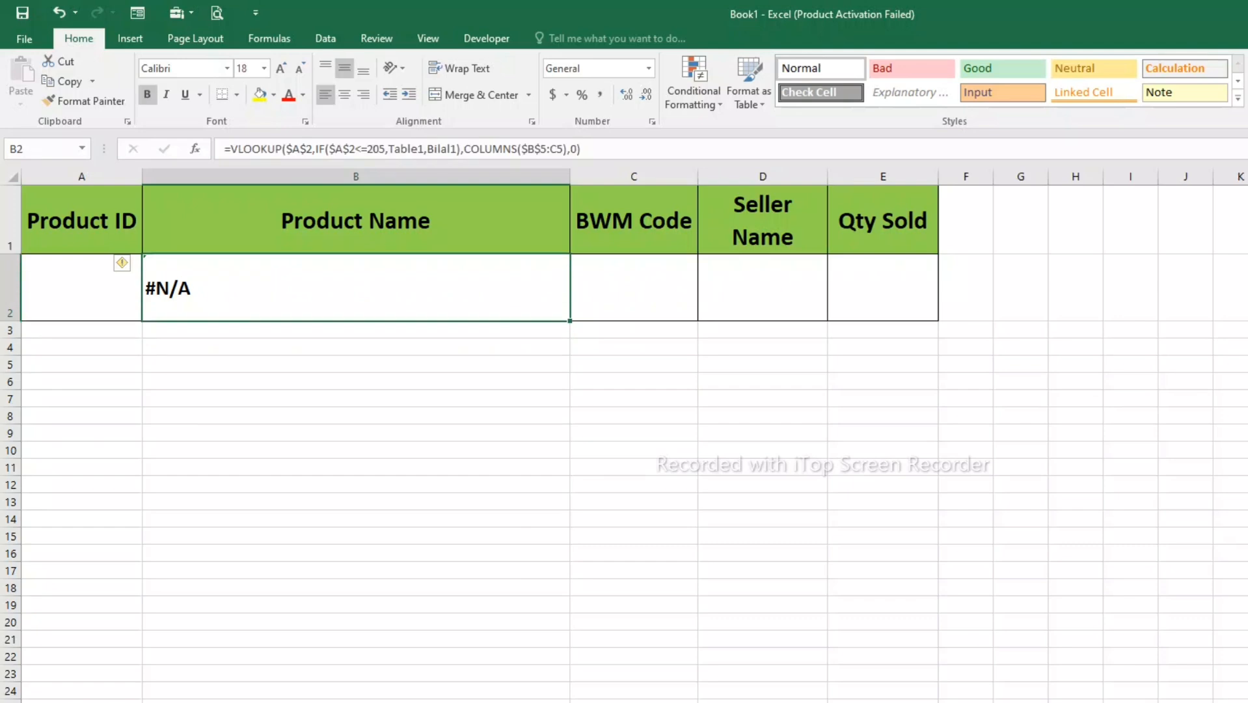
{"action": "left_click", "coordinate": [339, 95]}
- Enter 204 as the Product ID in A2 and a period in A3
{"action": "left_click", "coordinate": [82, 288]}
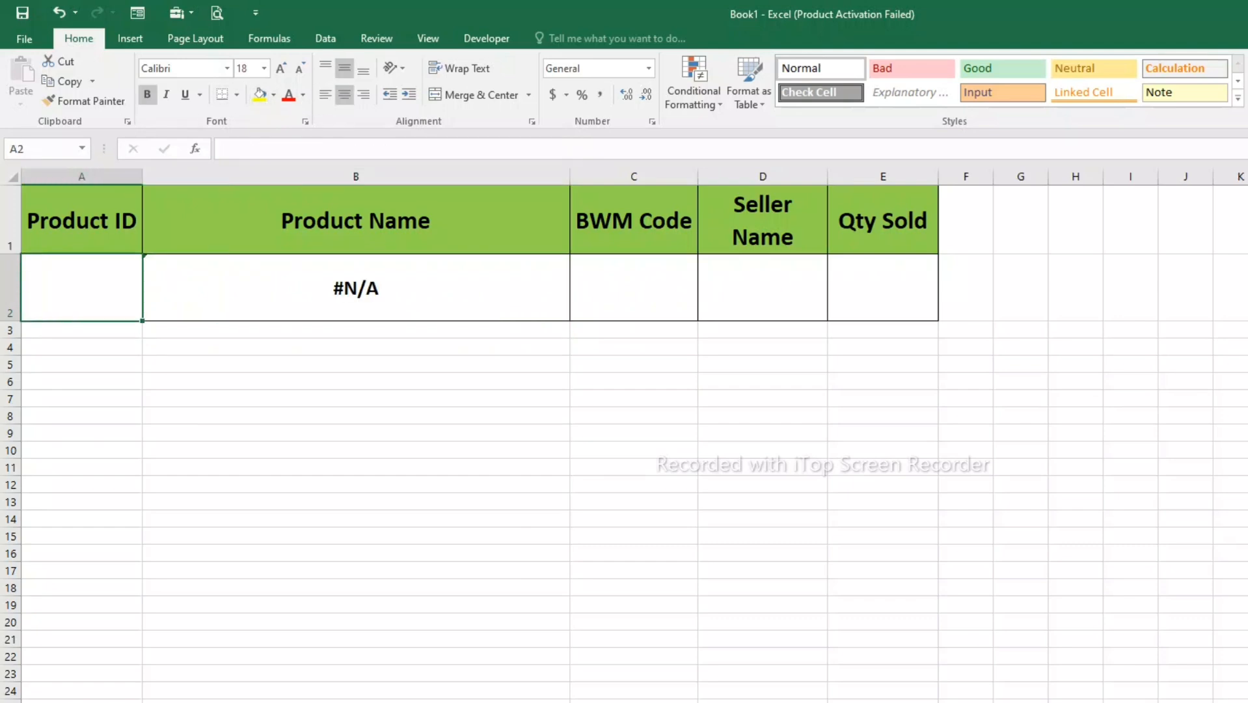
{"action": "type", "text": "204"}
{"action": "key", "text": "Return"}
{"action": "type", "text": "."}
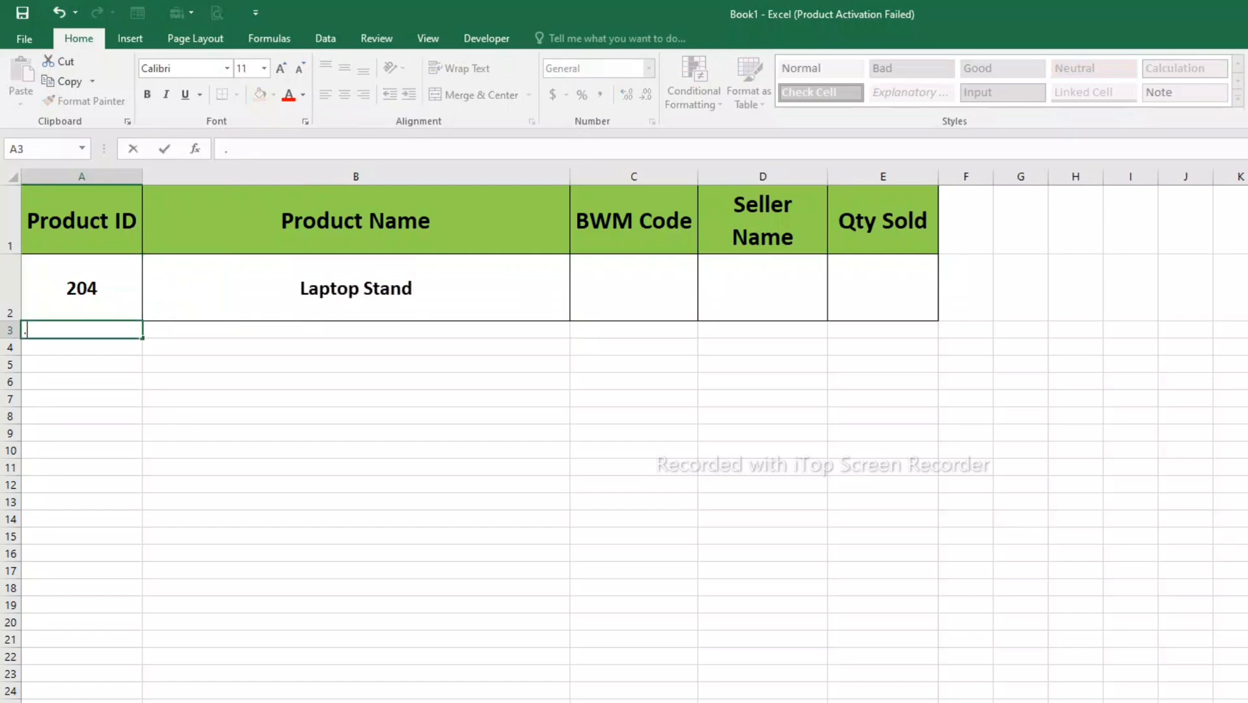
- Compare the product name returned in B2 with the entry for Product ID 204 in its source table
{"action": "left_click", "coordinate": [355, 287]}
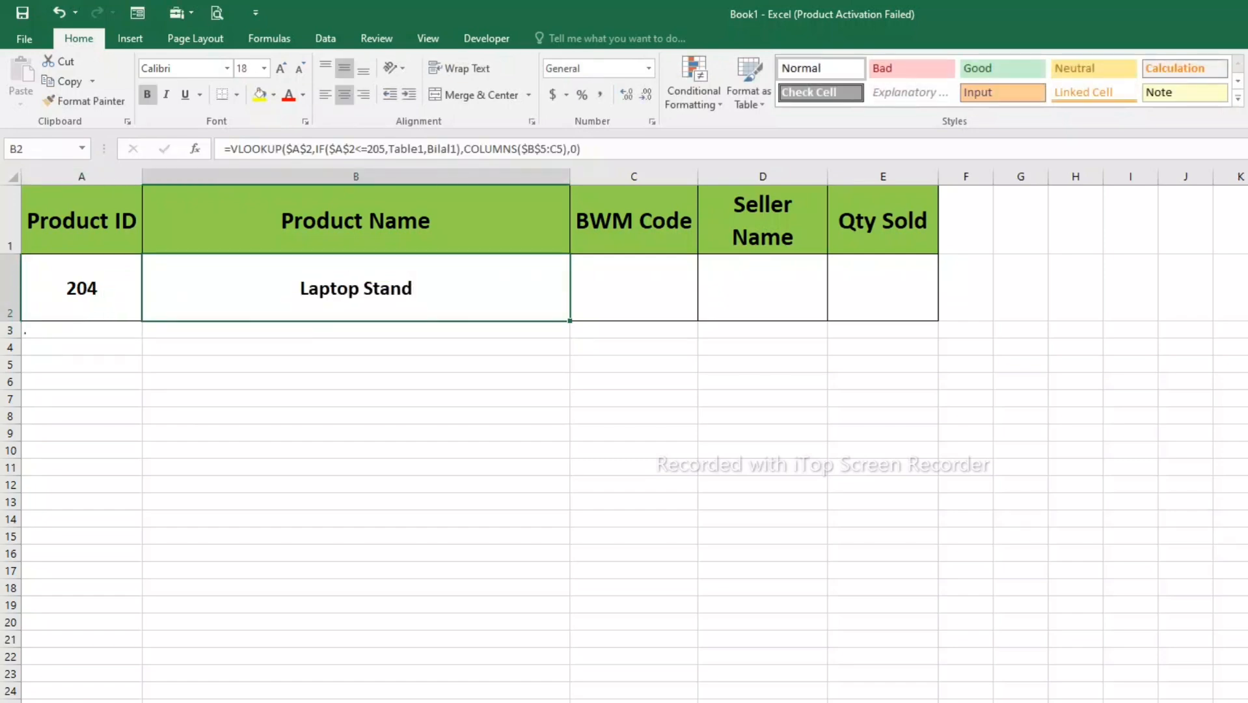
{"action": "key", "text": "ctrl+Page_Up"}
{"action": "left_click", "coordinate": [80, 511]}
{"action": "left_click", "coordinate": [218, 511]}
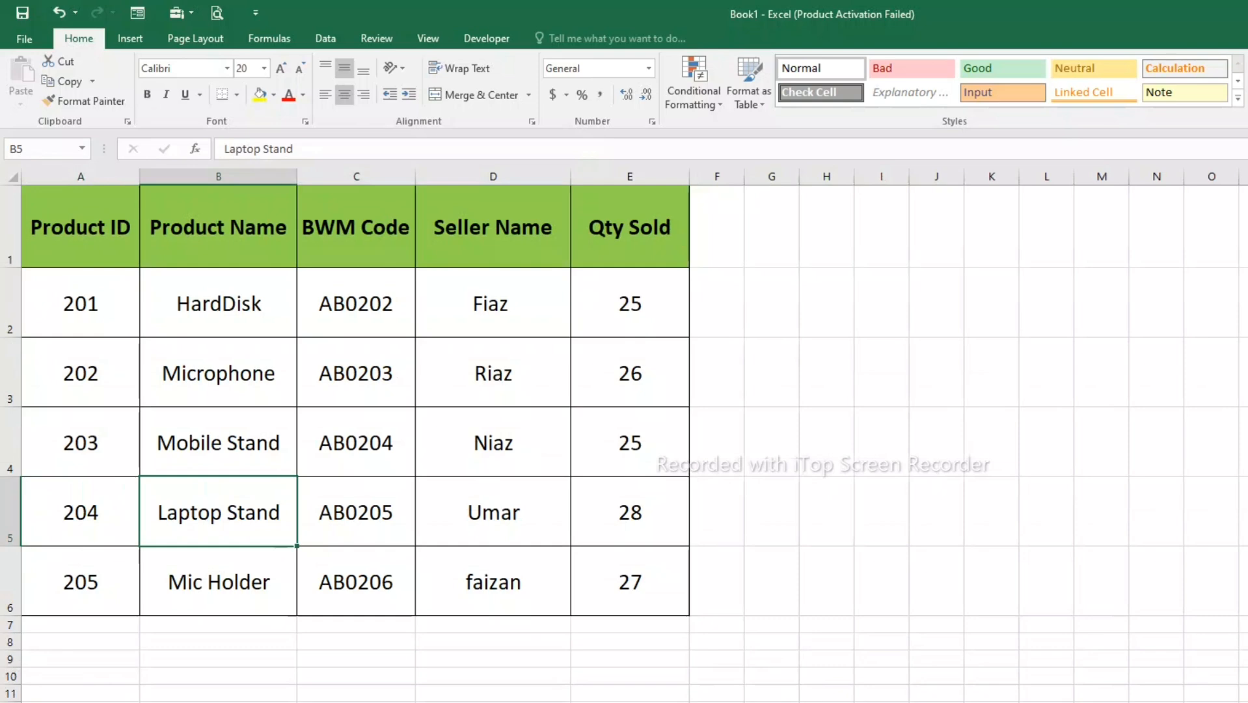
- Set the Product ID in A2 to 210 and check the returned product name against its source table row
{"action": "key", "text": "ctrl+Page_Down"}
{"action": "left_click", "coordinate": [81, 287]}
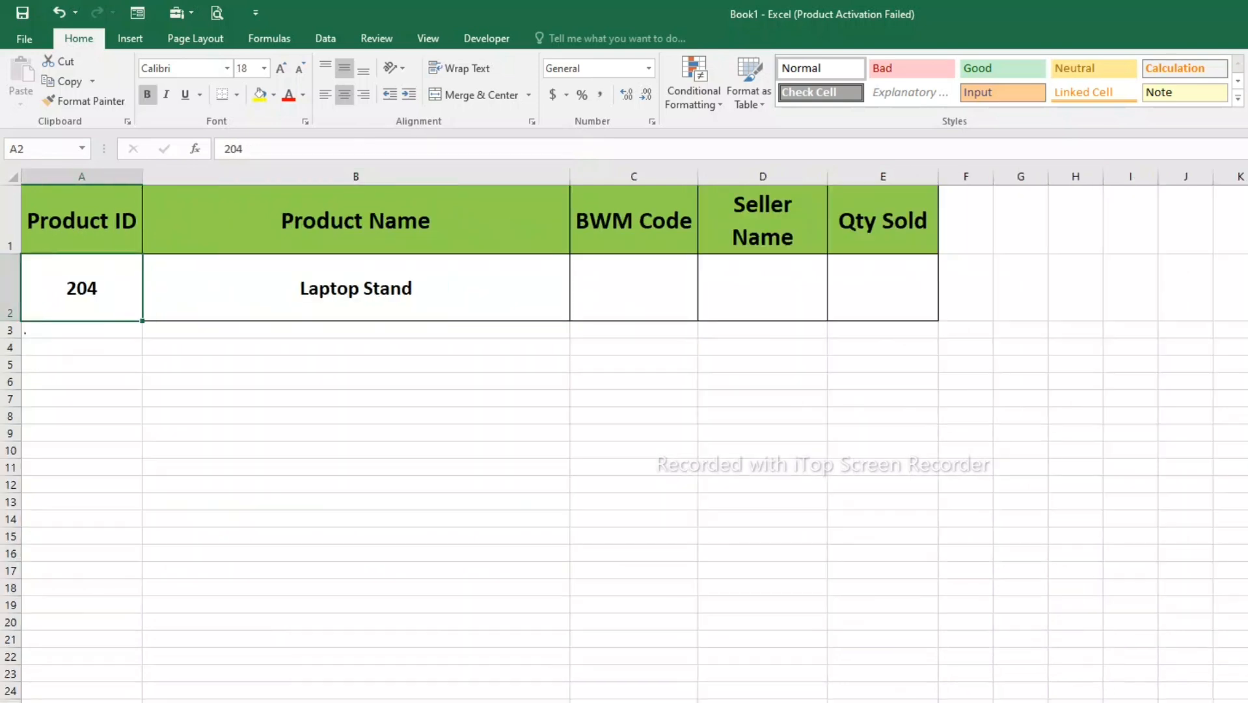
{"action": "type", "text": "210"}
{"action": "key", "text": "Return"}
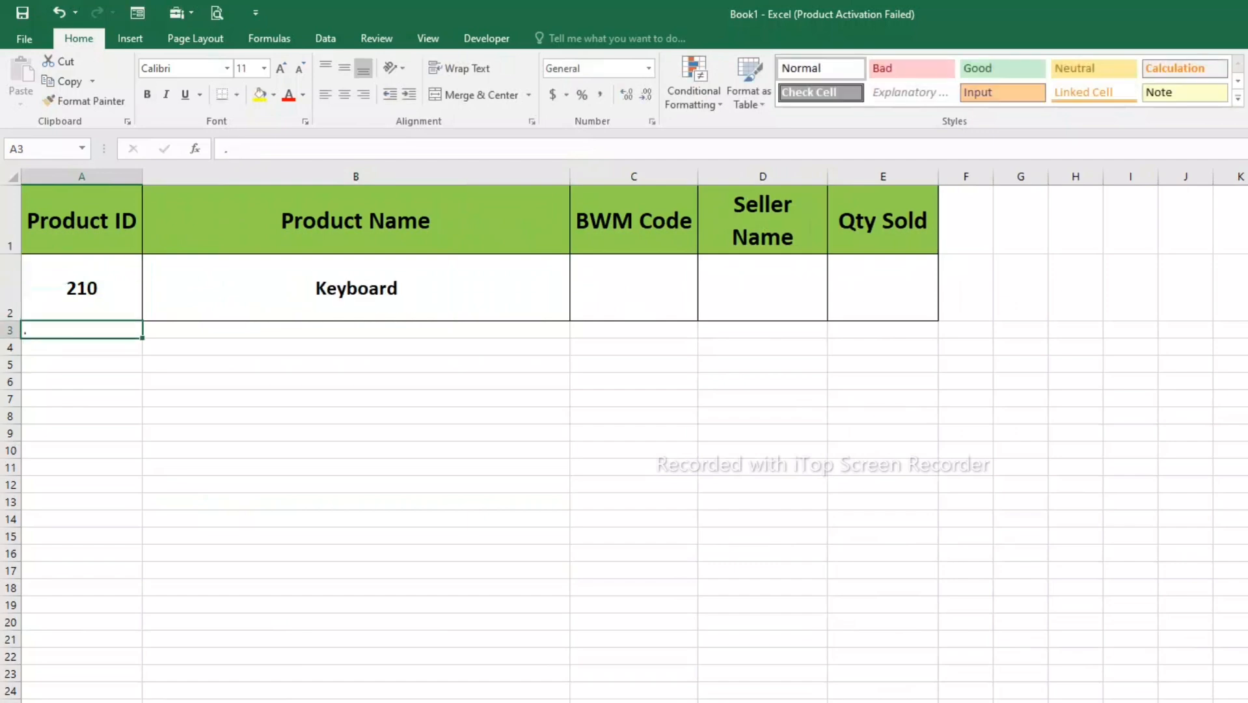
{"action": "left_click", "coordinate": [355, 288]}
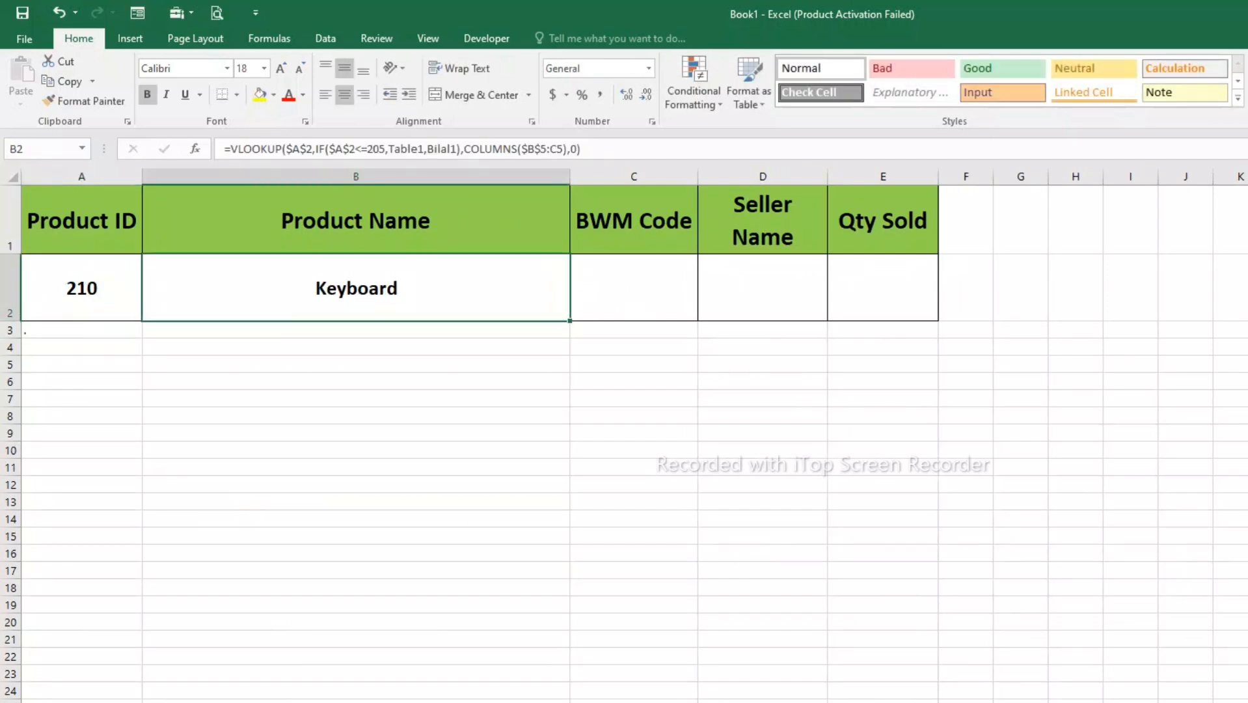
{"action": "key", "text": "ctrl+Page_Up"}
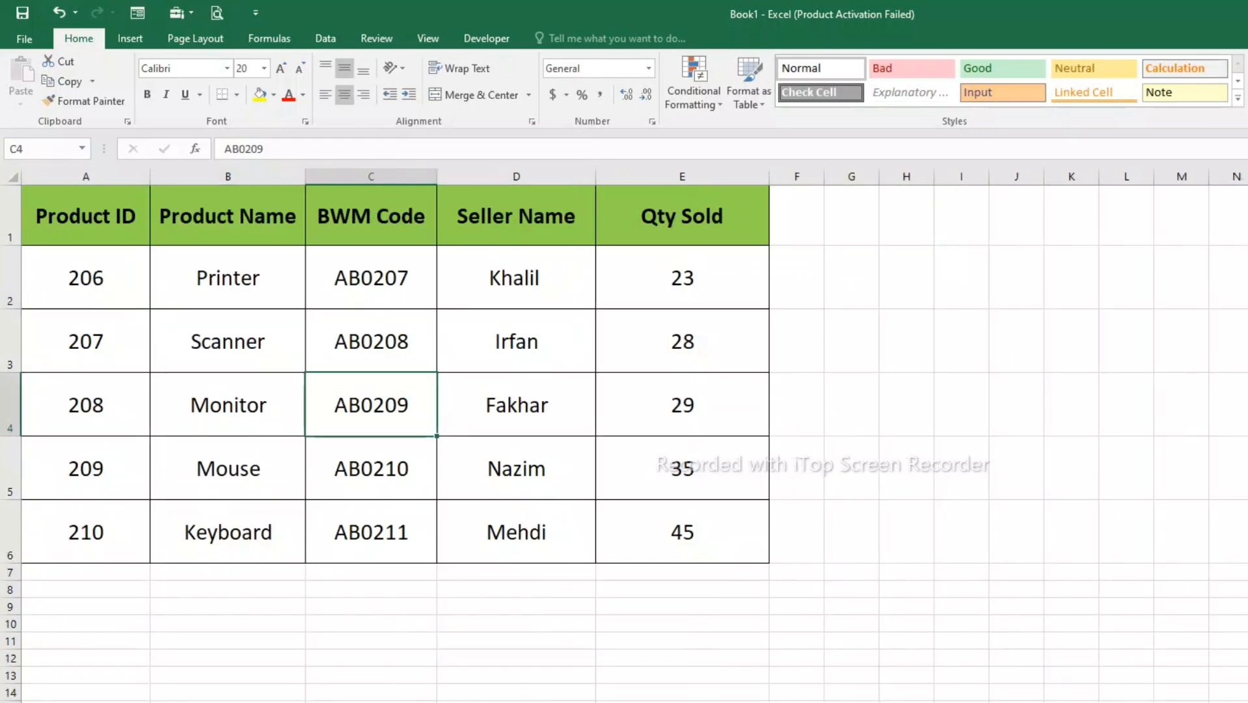
{"action": "left_click", "coordinate": [86, 532]}
{"action": "left_click", "coordinate": [228, 532]}
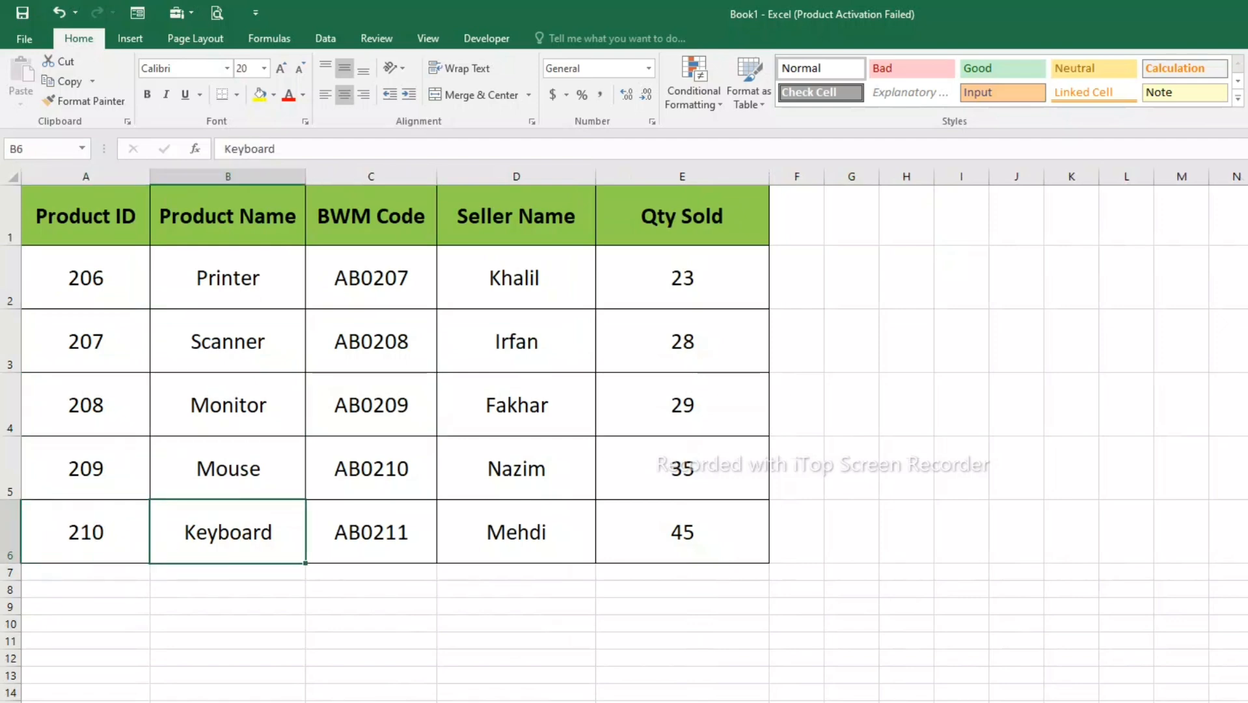
- Fill the B2 lookup formula across to E2 and inspect the filled cells
{"action": "key", "text": "ctrl+Page_Down"}
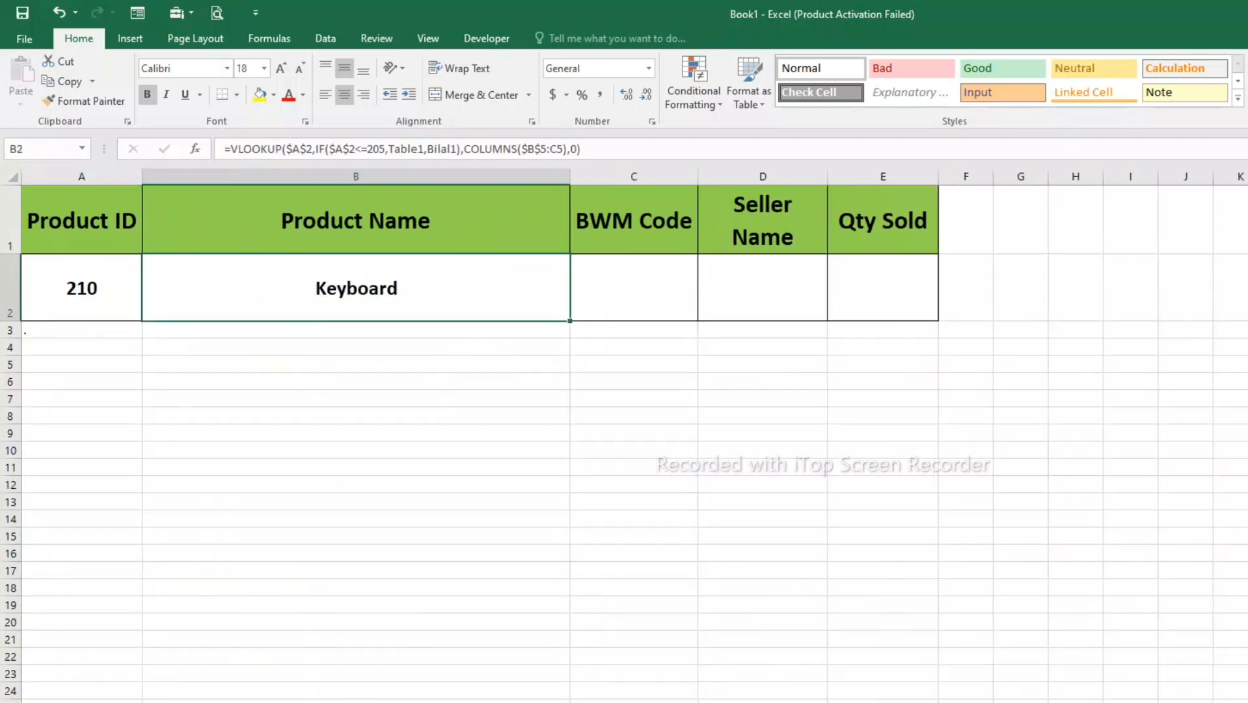
{"action": "left_click_drag", "start_coordinate": [569, 320], "coordinate": [885, 306]}
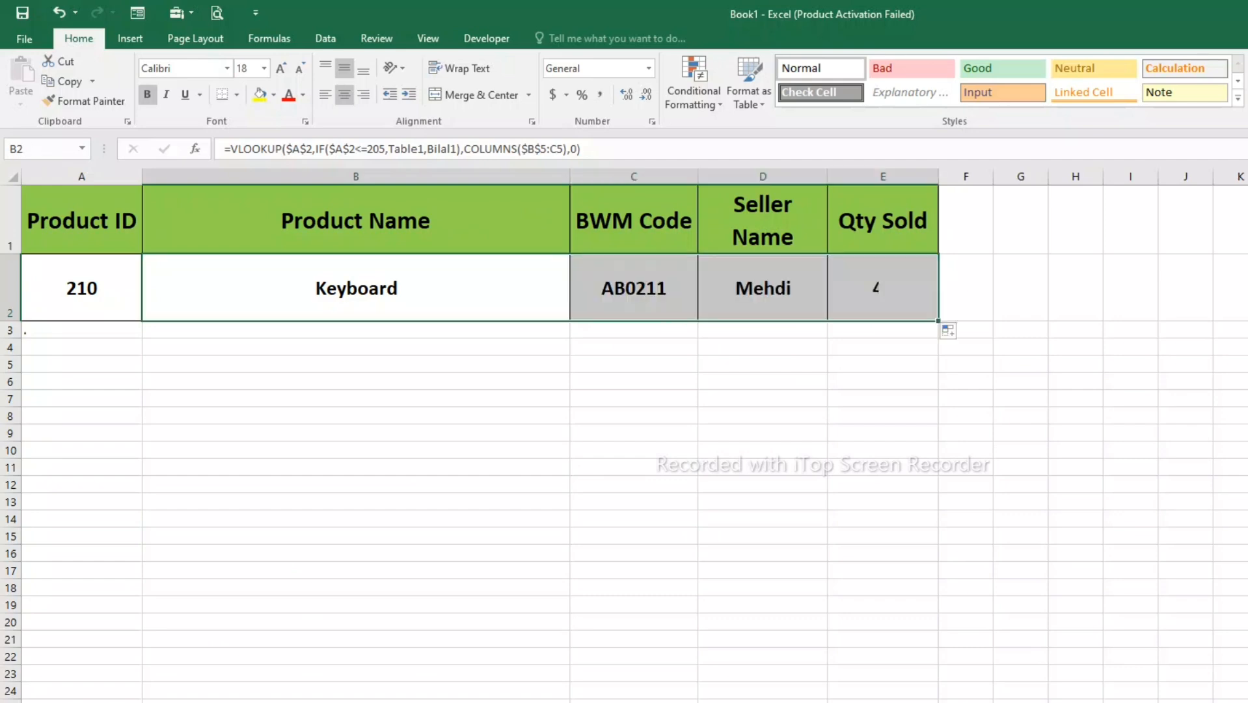
{"action": "left_click", "coordinate": [634, 288]}
{"action": "left_click", "coordinate": [762, 287]}
{"action": "left_click", "coordinate": [882, 287]}
- Compare the lookup results in B2:E2 for Product ID 210 with that product's row in the source table
{"action": "left_click", "coordinate": [356, 288]}
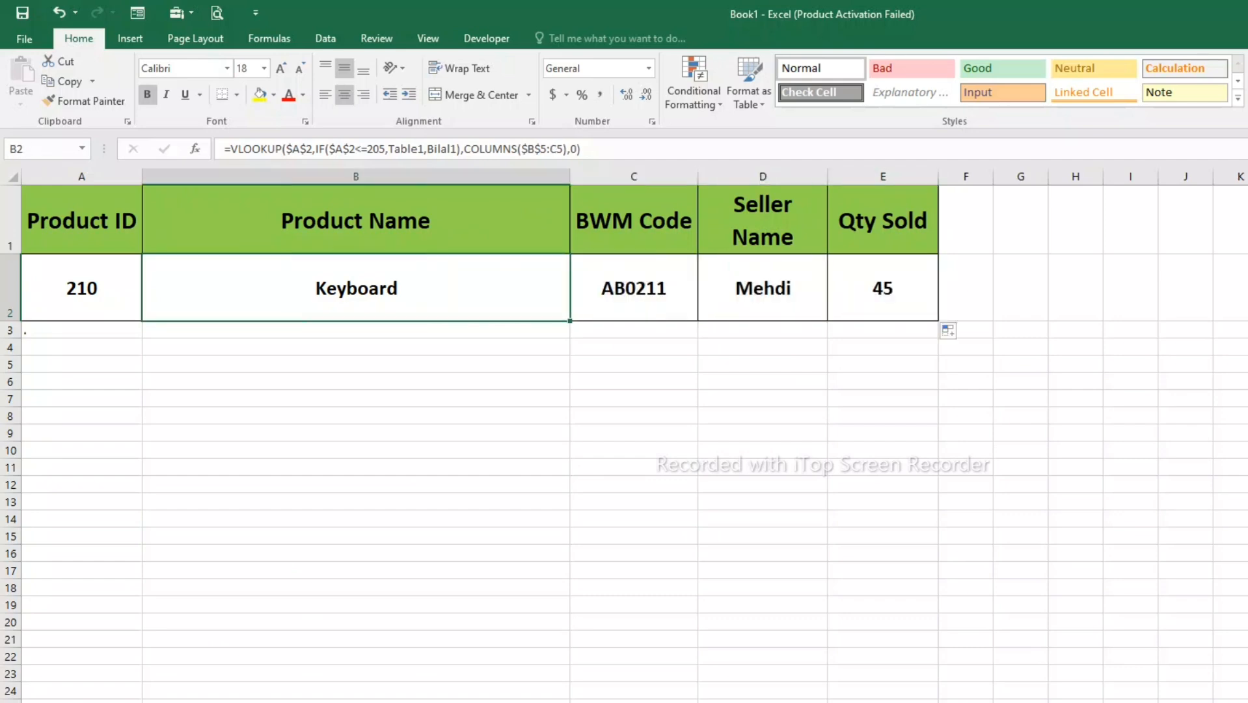
{"action": "left_click", "coordinate": [634, 288]}
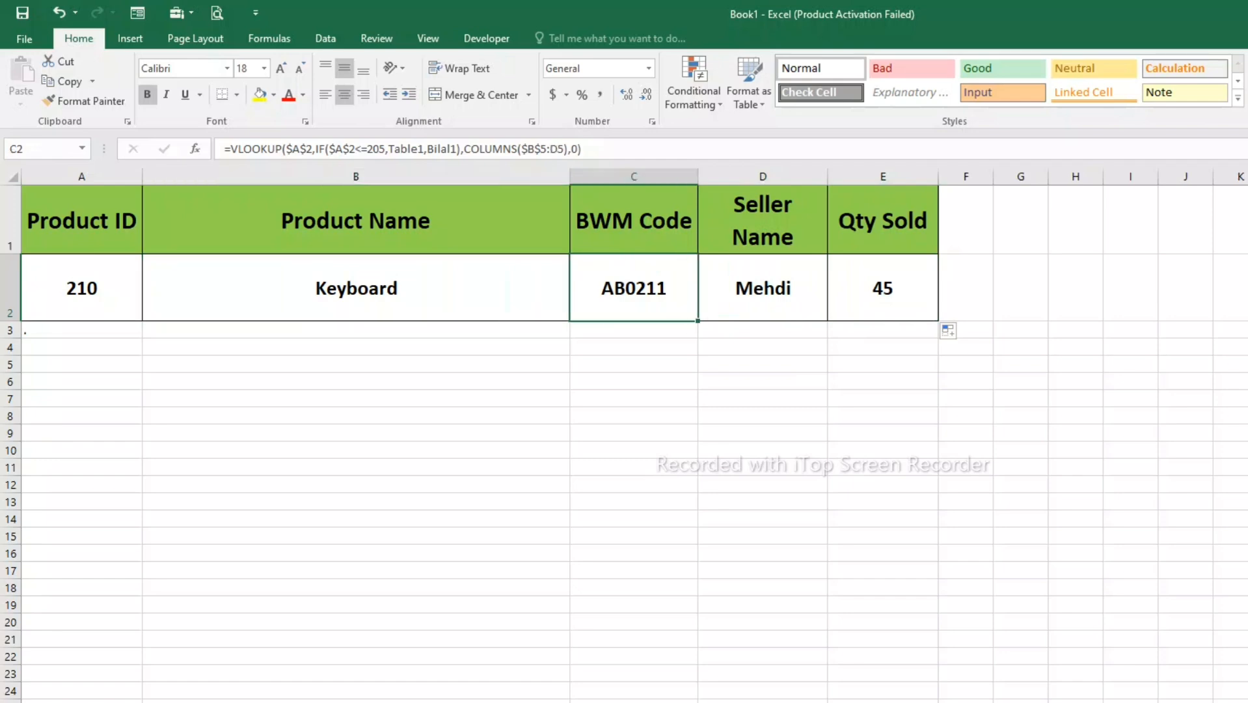
{"action": "left_click", "coordinate": [762, 288]}
{"action": "left_click", "coordinate": [882, 287]}
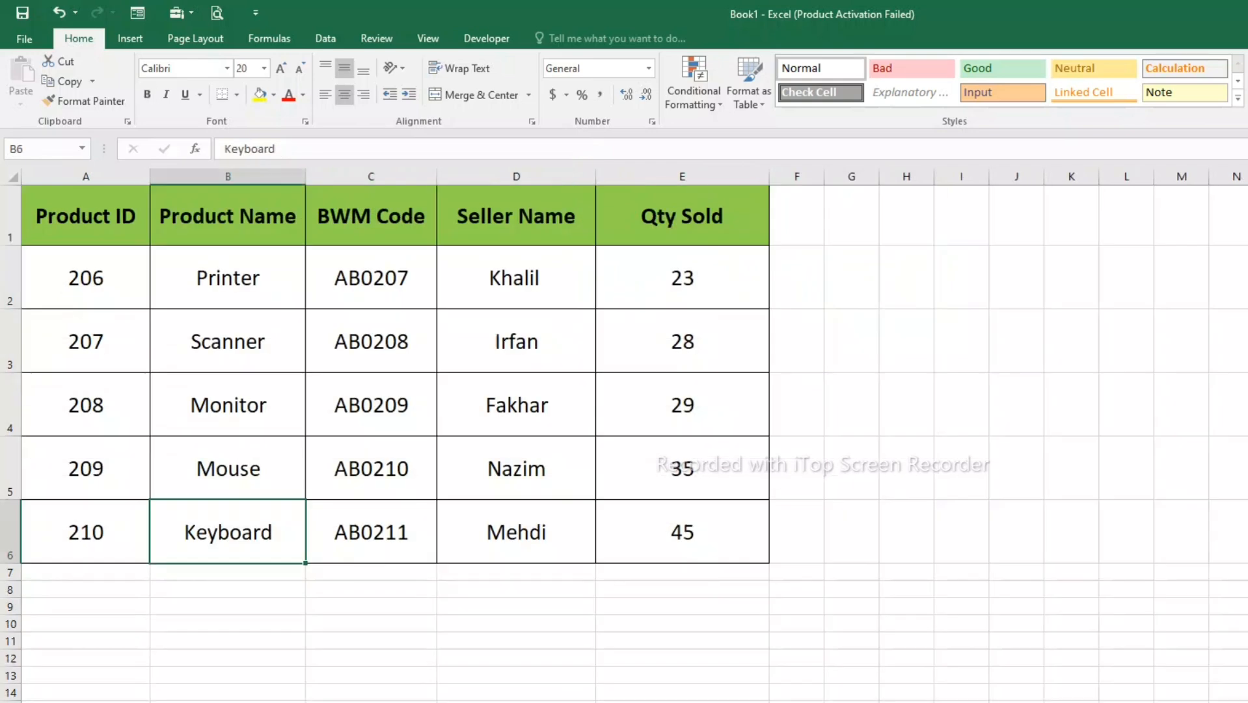
{"action": "left_click", "coordinate": [371, 532]}
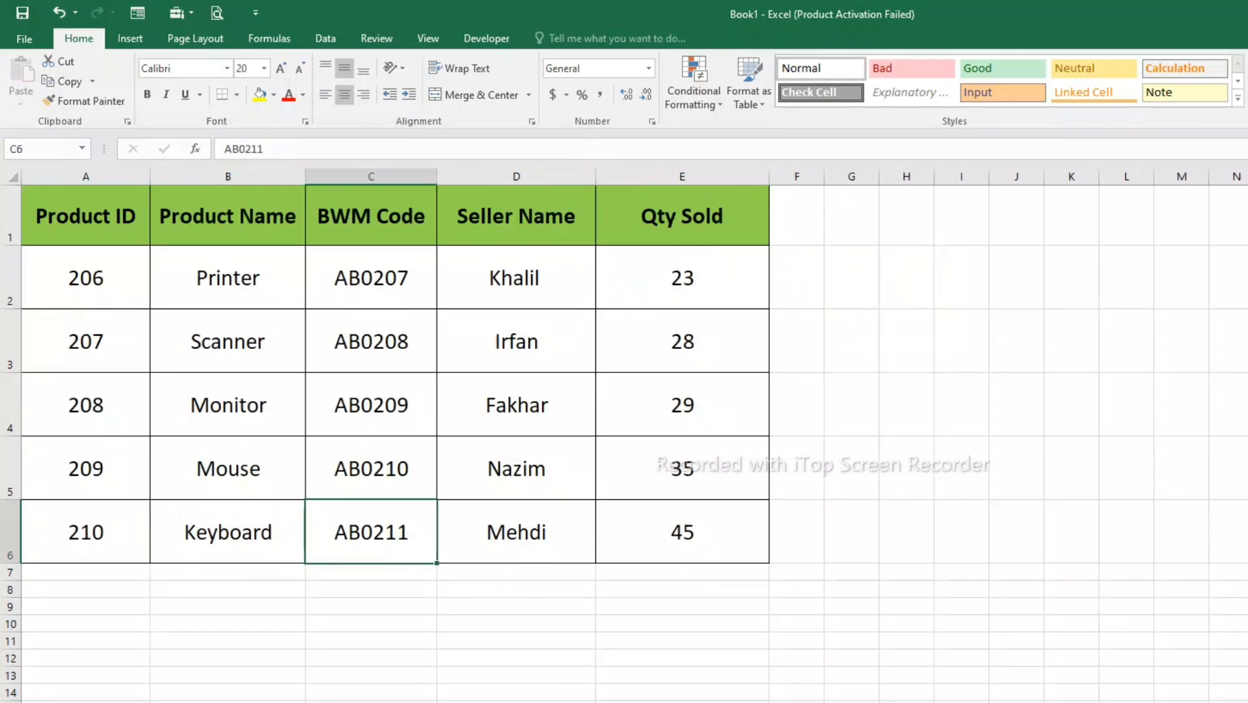
{"action": "left_click", "coordinate": [516, 532]}
{"action": "left_click", "coordinate": [682, 531]}
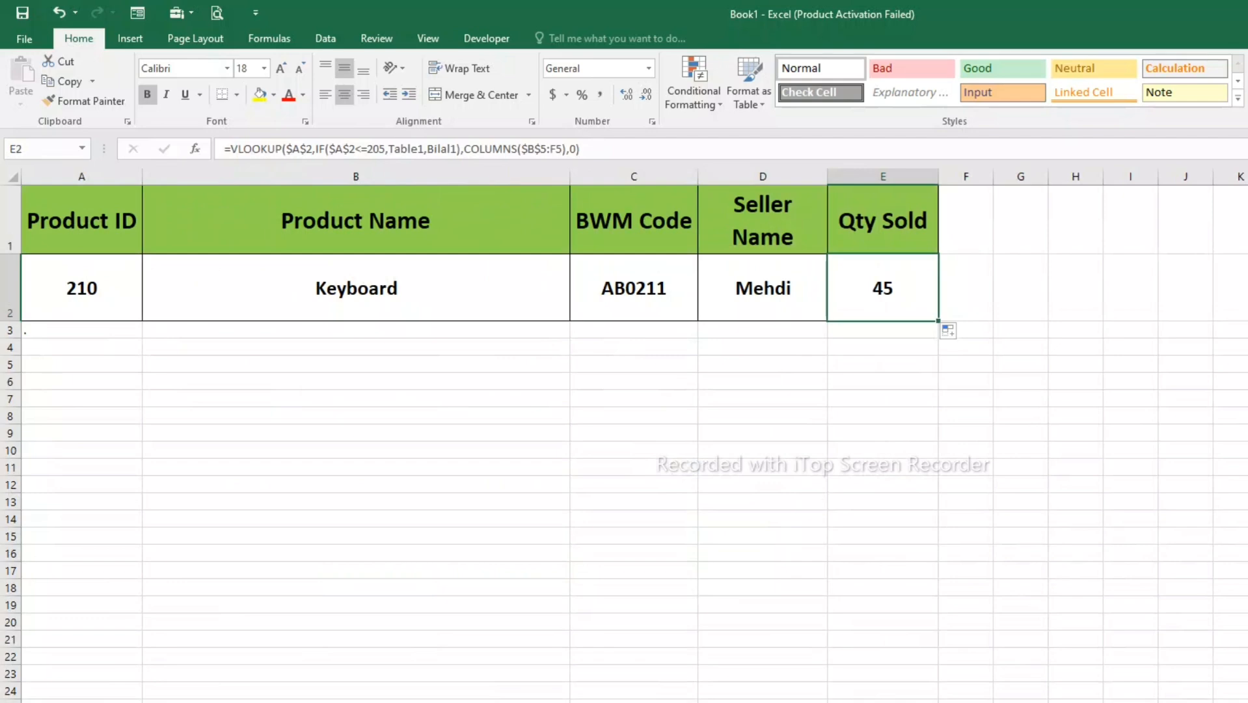
- Set the Product ID in A2 to 203 and inspect the details returned in B2:E2
{"action": "left_click", "coordinate": [82, 288]}
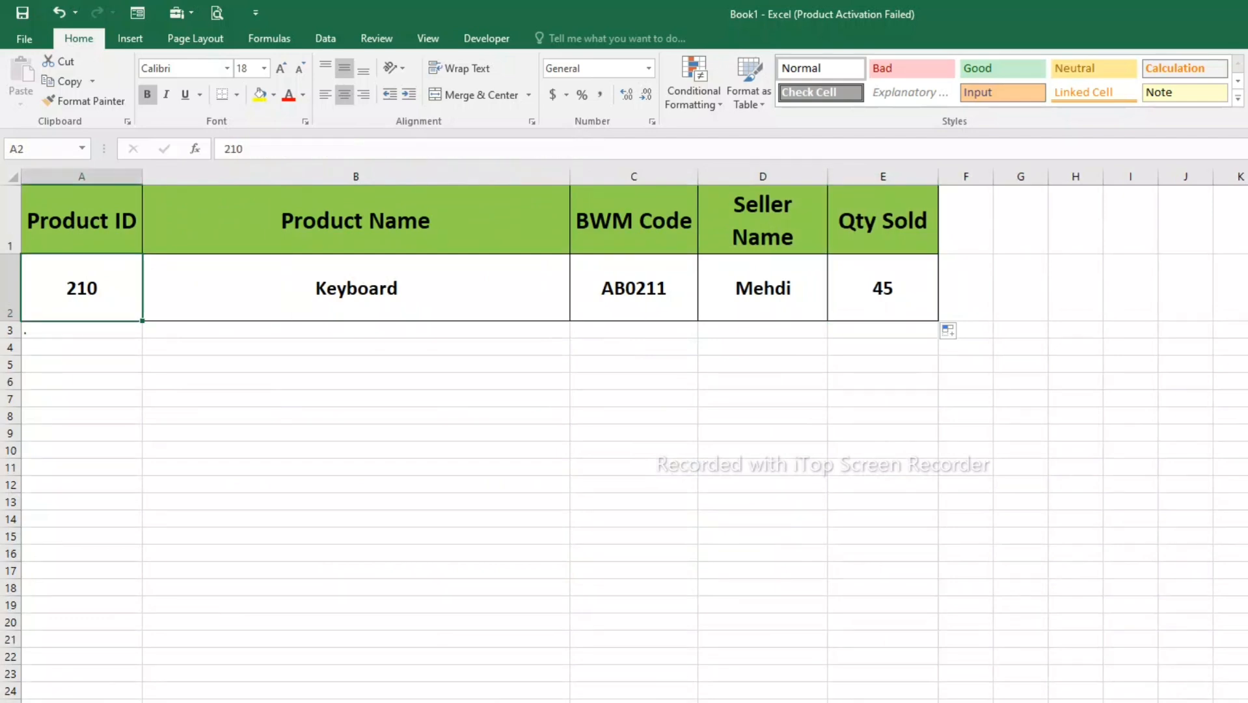
{"action": "type", "text": "203"}
{"action": "key", "text": "Return"}
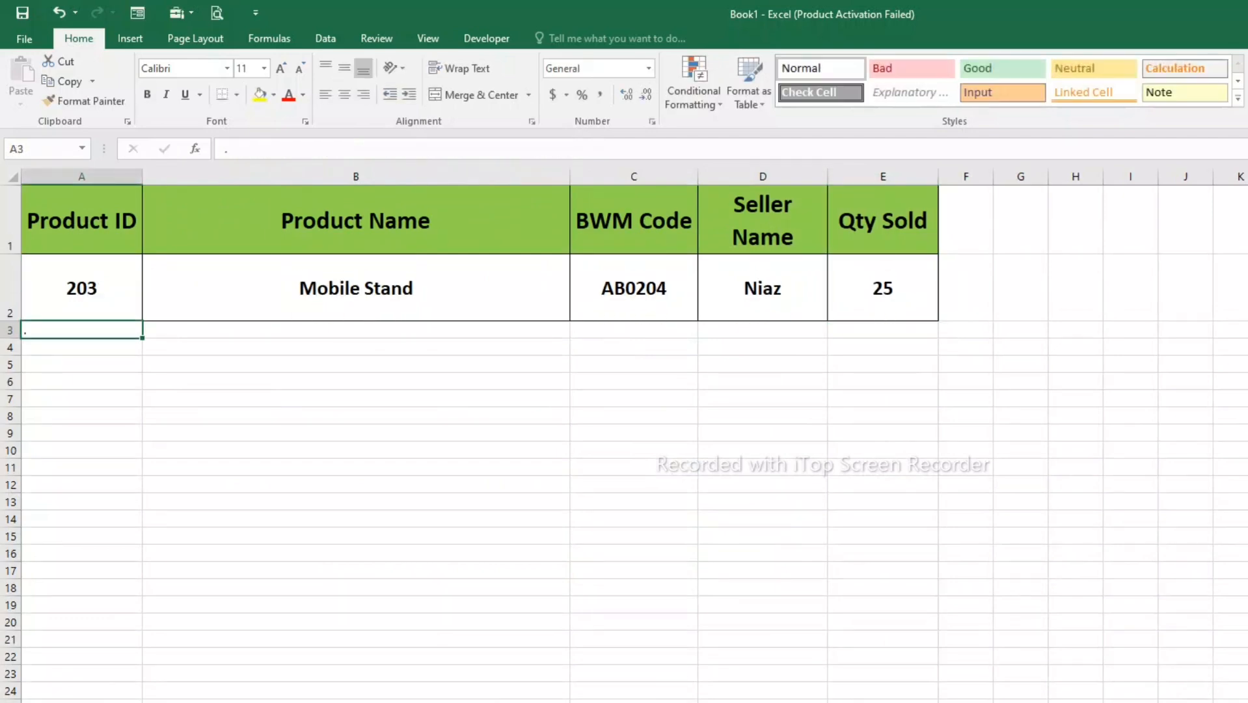
{"action": "left_click", "coordinate": [356, 287]}
{"action": "left_click", "coordinate": [633, 287]}
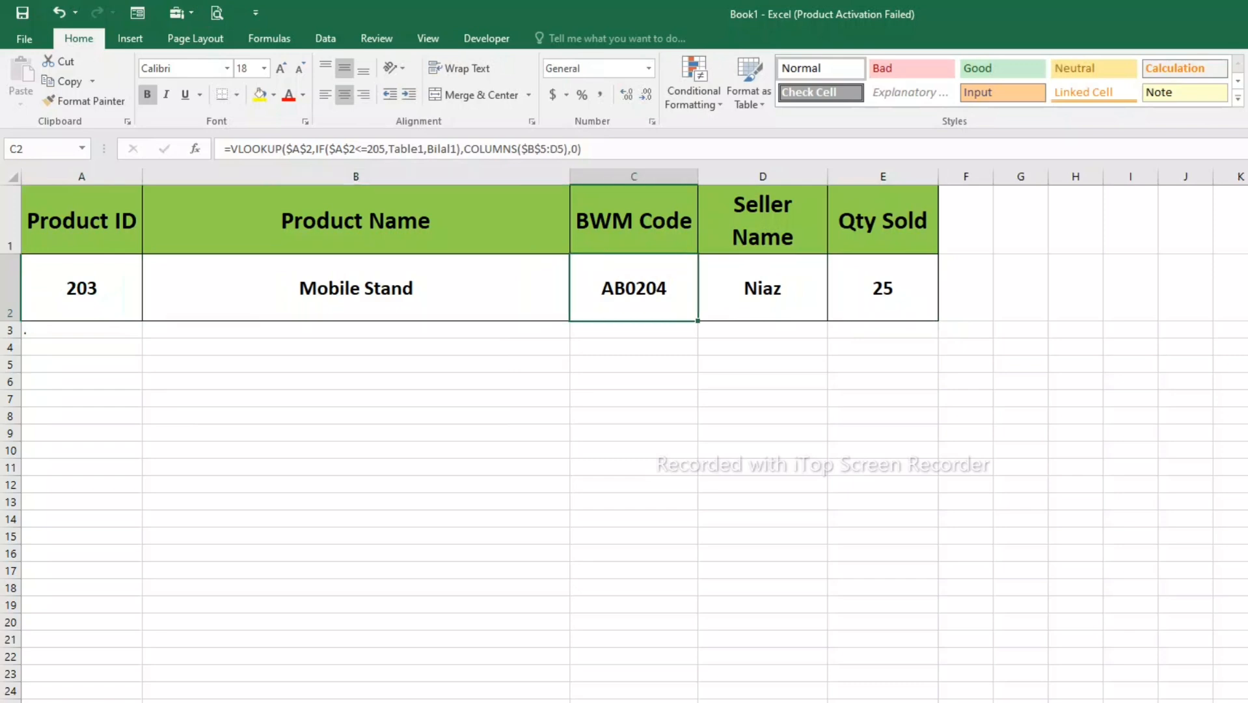
{"action": "left_click", "coordinate": [762, 288]}
{"action": "left_click", "coordinate": [882, 287]}
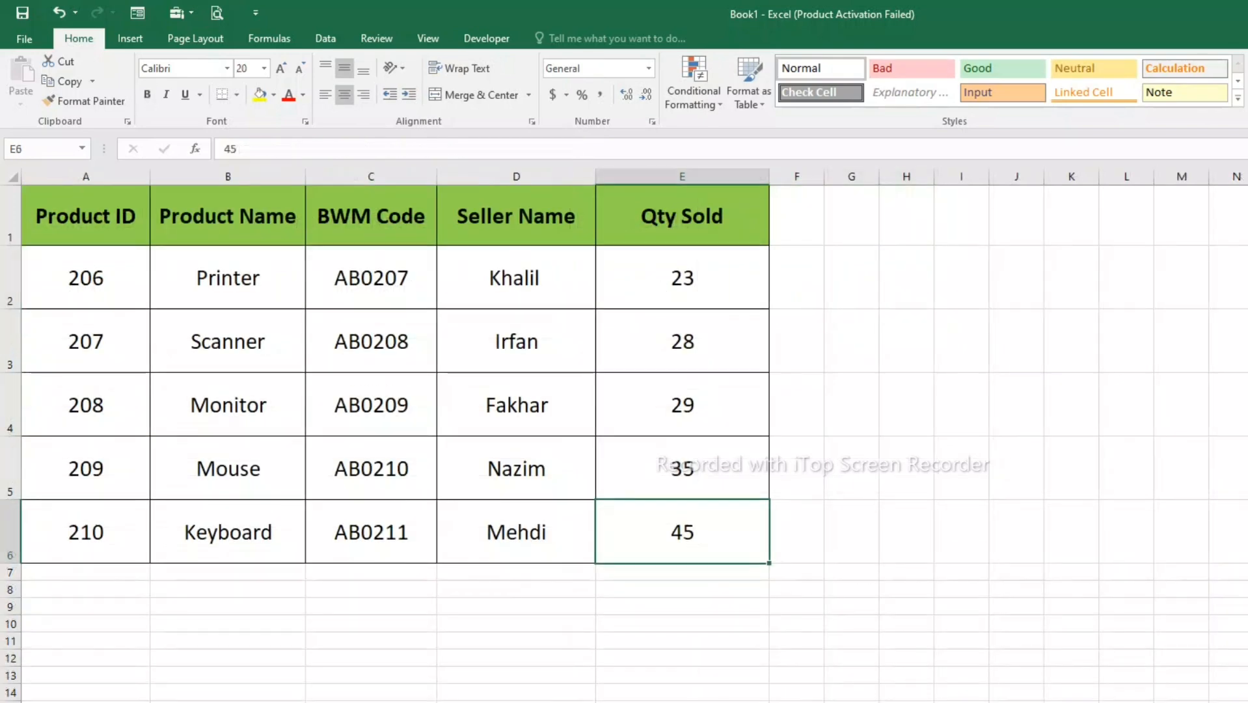
- Check the source tables' Product IDs and examine each field in the row for Product ID 203
{"action": "left_click_drag", "start_coordinate": [86, 278], "coordinate": [86, 531]}
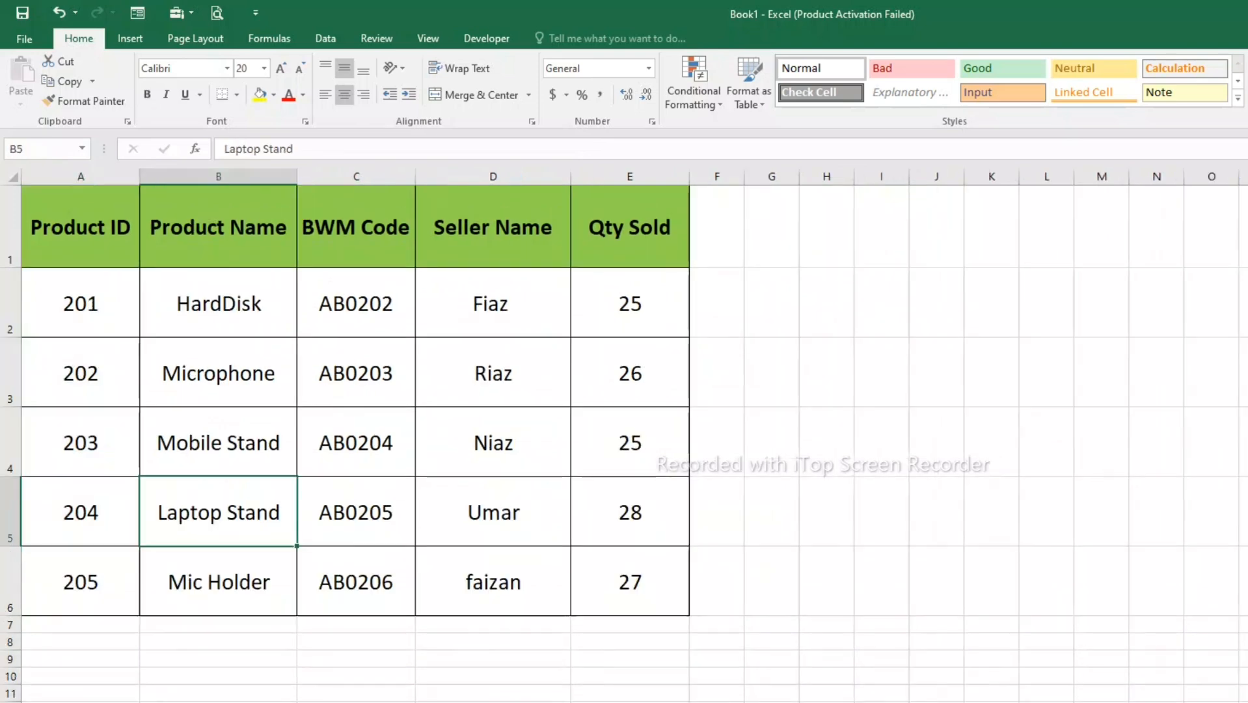
{"action": "left_click_drag", "start_coordinate": [80, 442], "coordinate": [630, 442]}
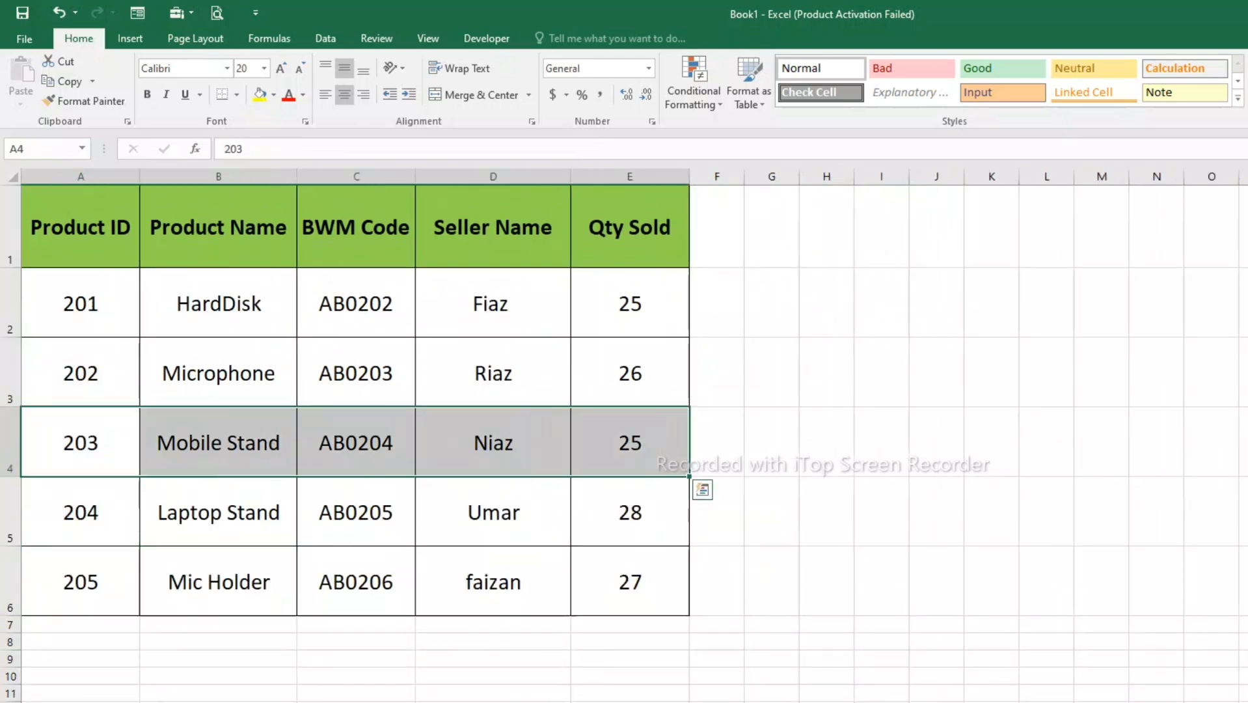
{"action": "left_click", "coordinate": [218, 442]}
{"action": "left_click", "coordinate": [355, 442]}
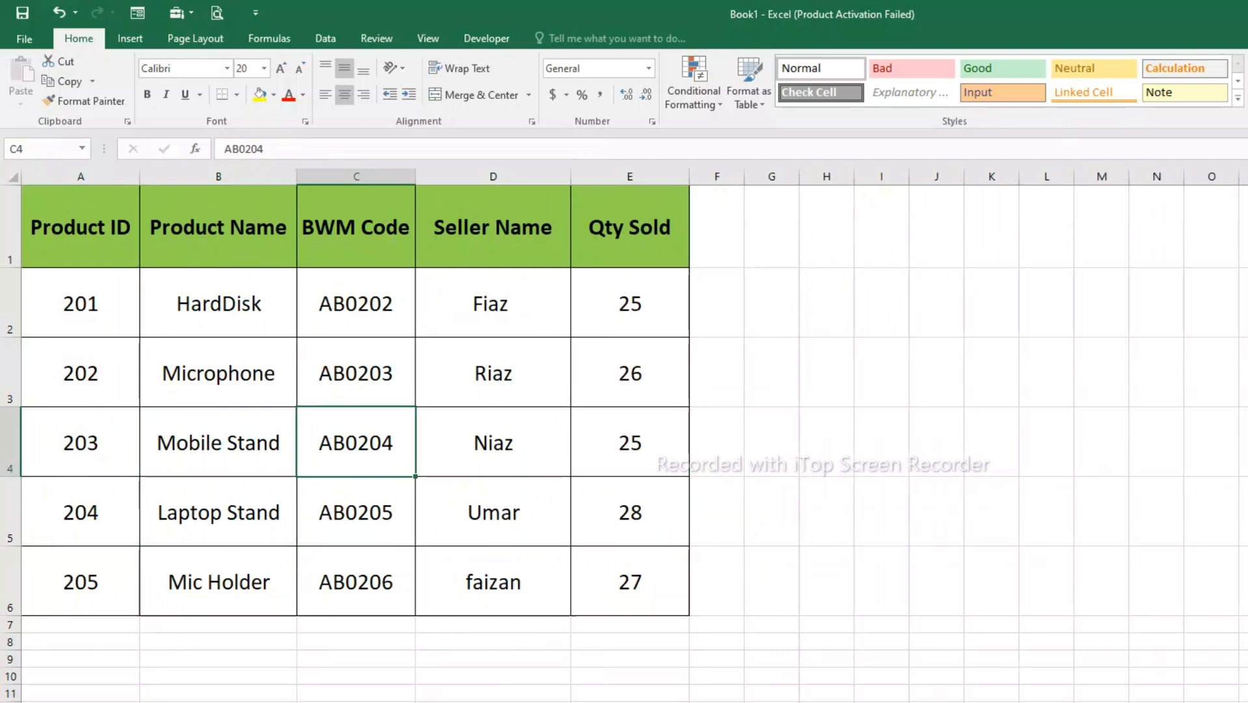
{"action": "left_click", "coordinate": [493, 442]}
{"action": "left_click", "coordinate": [630, 442]}
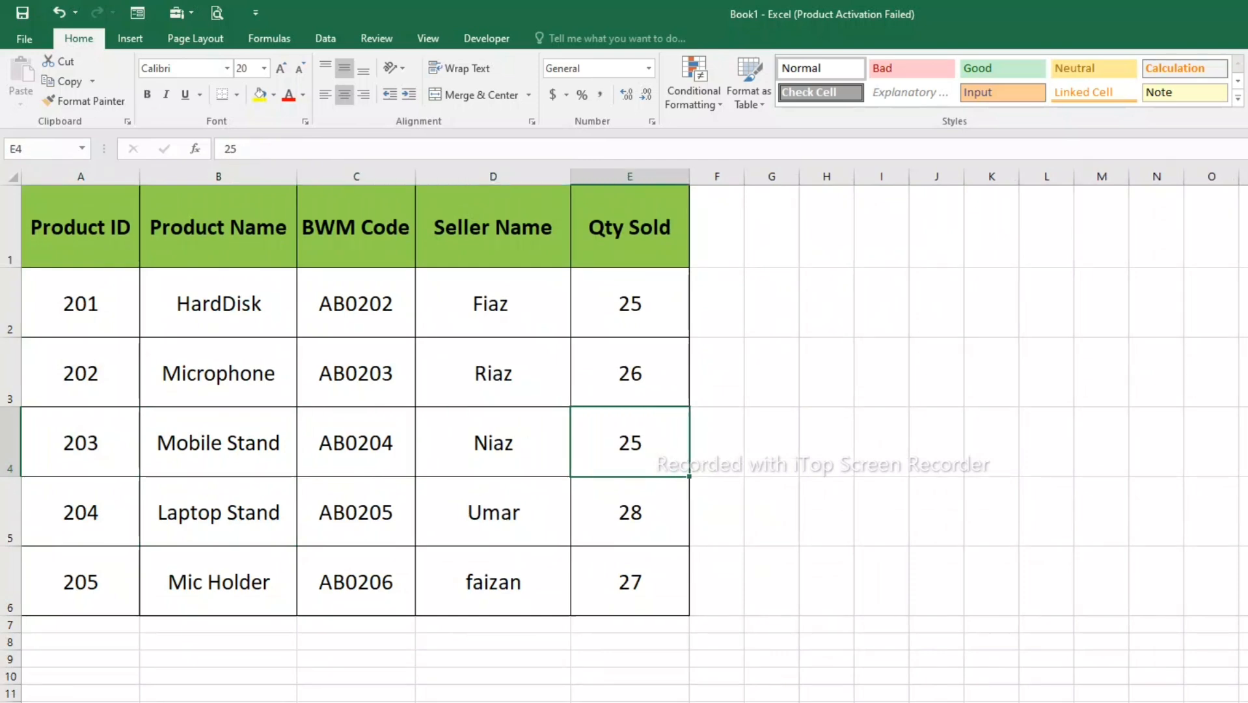
- Test the lookup with 211 as the Product ID in A2
{"action": "key", "text": "ctrl+Page_Down"}
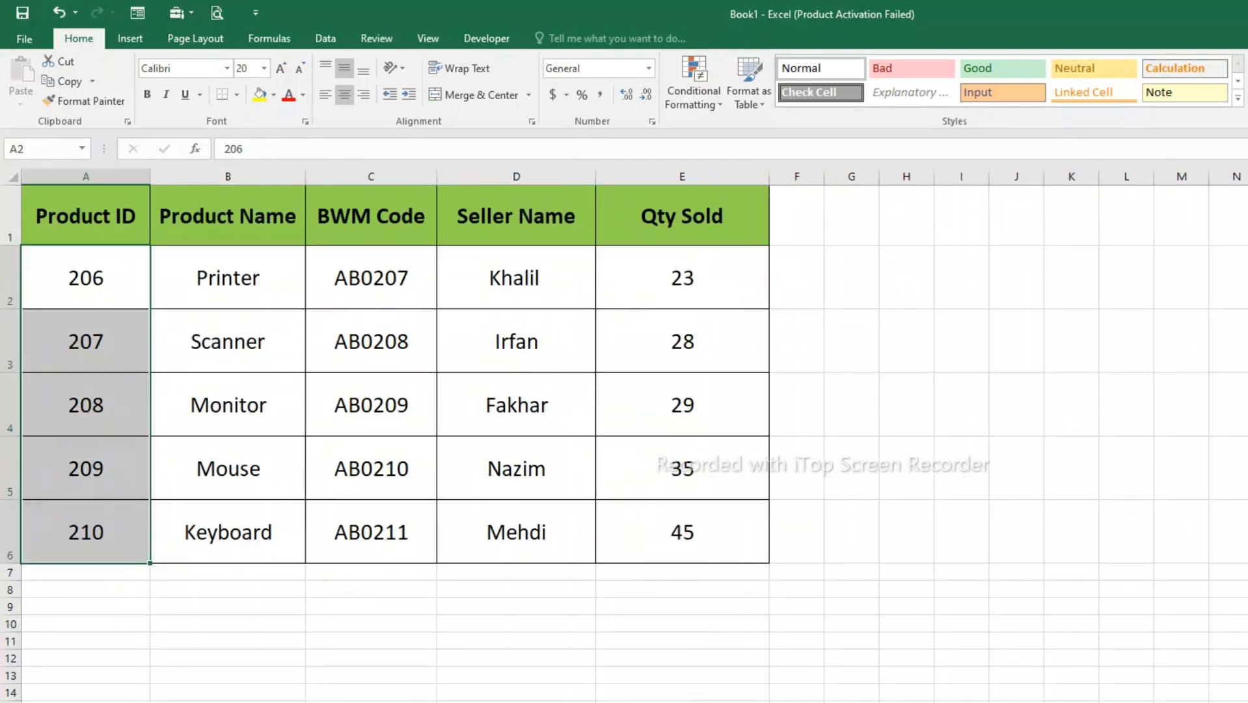
{"action": "key", "text": "ctrl+Page_Down"}
{"action": "left_click", "coordinate": [81, 287]}
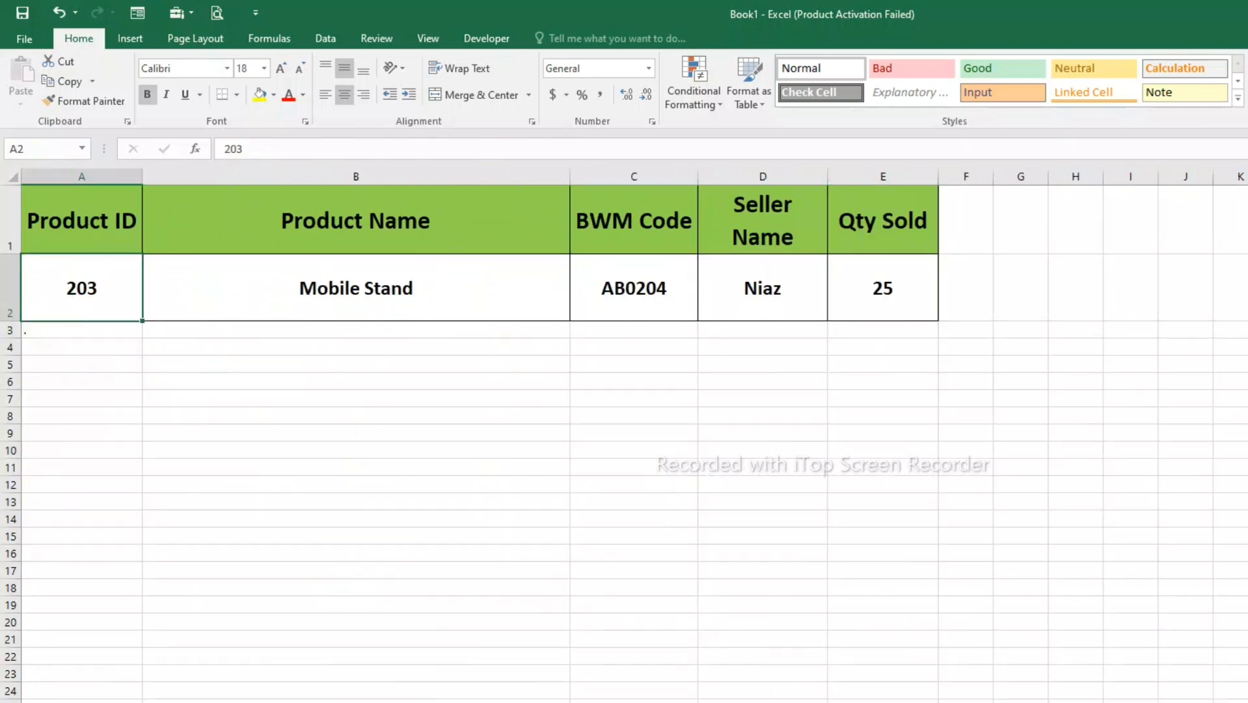
{"action": "type", "text": "211"}
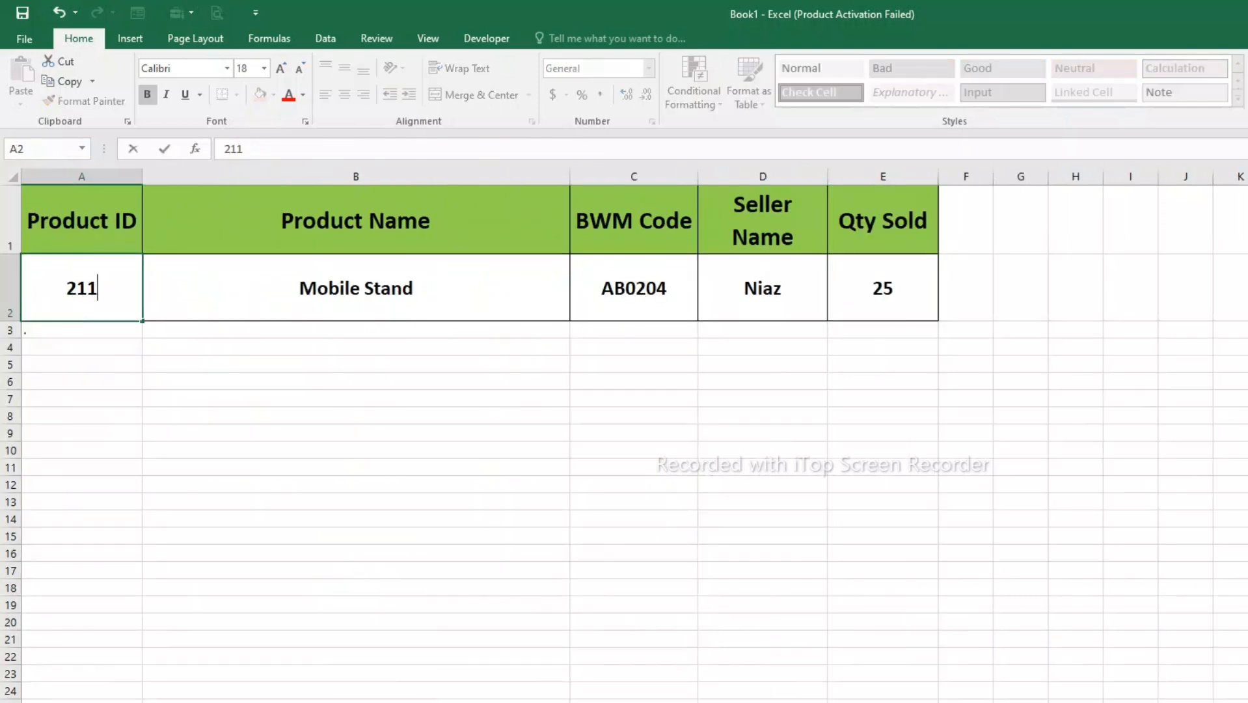
{"action": "key", "text": "Return"}
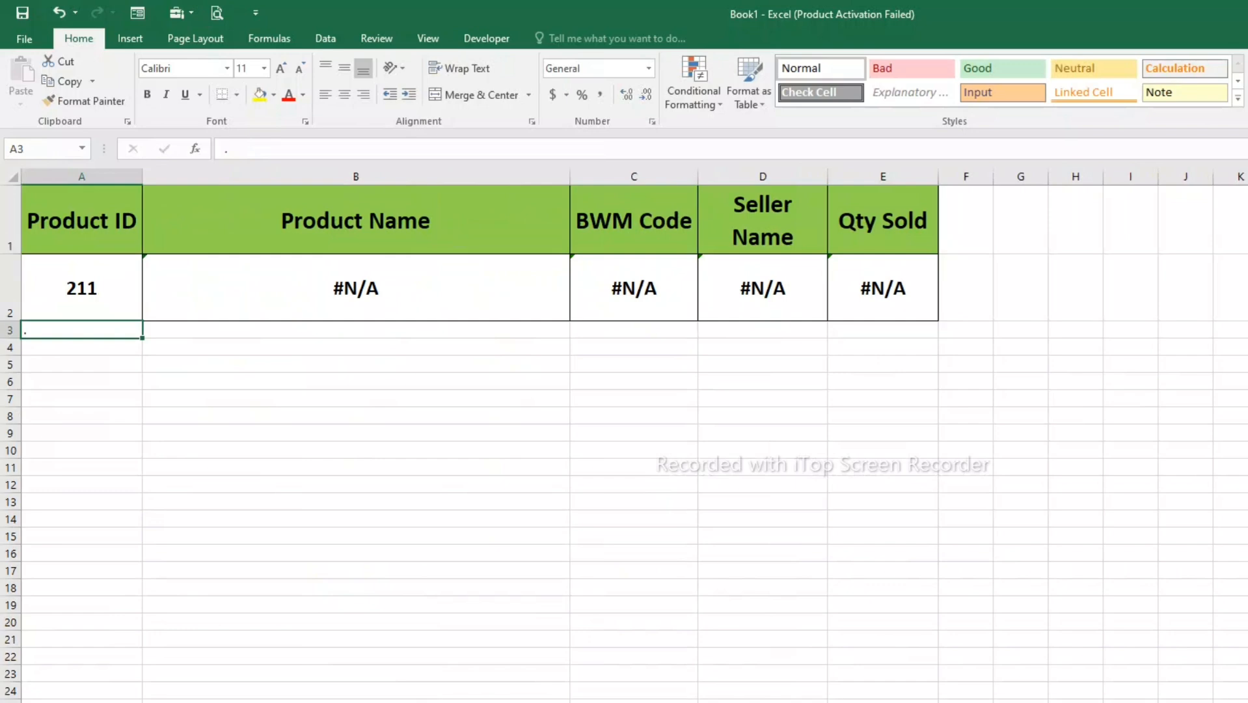
- Set the Product ID in A2 back to 204
{"action": "left_click", "coordinate": [82, 287]}
{"action": "type", "text": "204"}
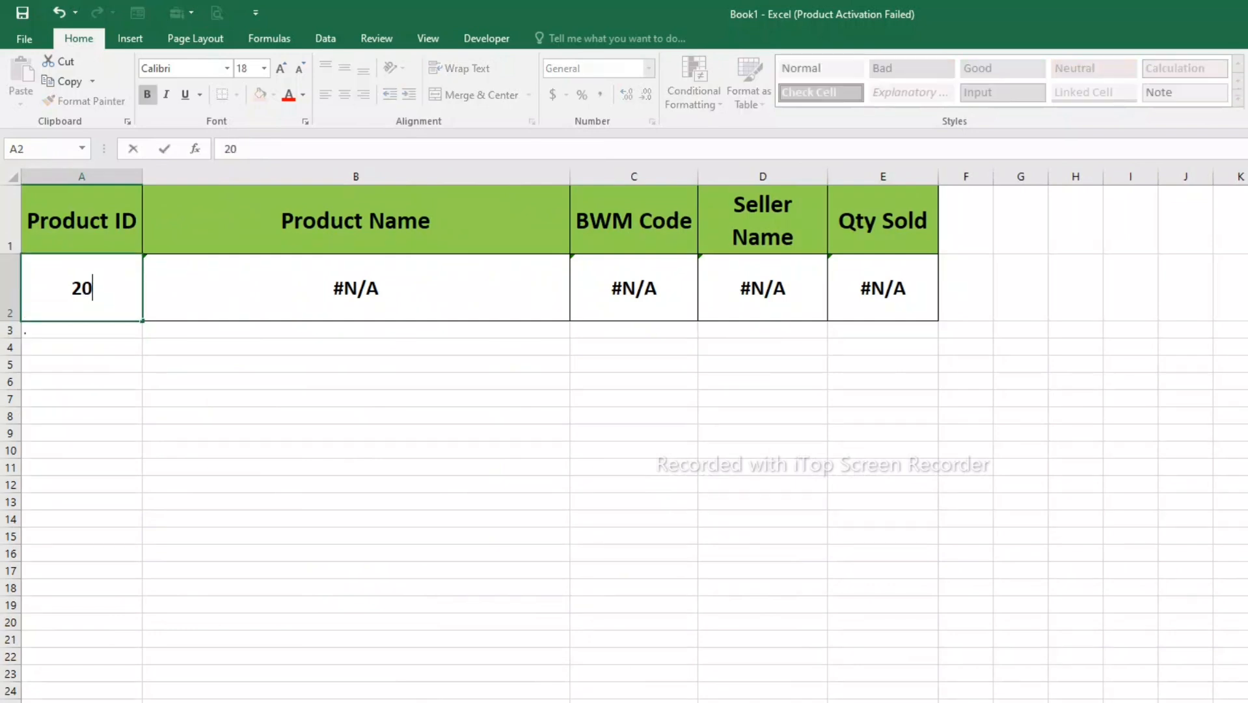
{"action": "key", "text": "Return"}
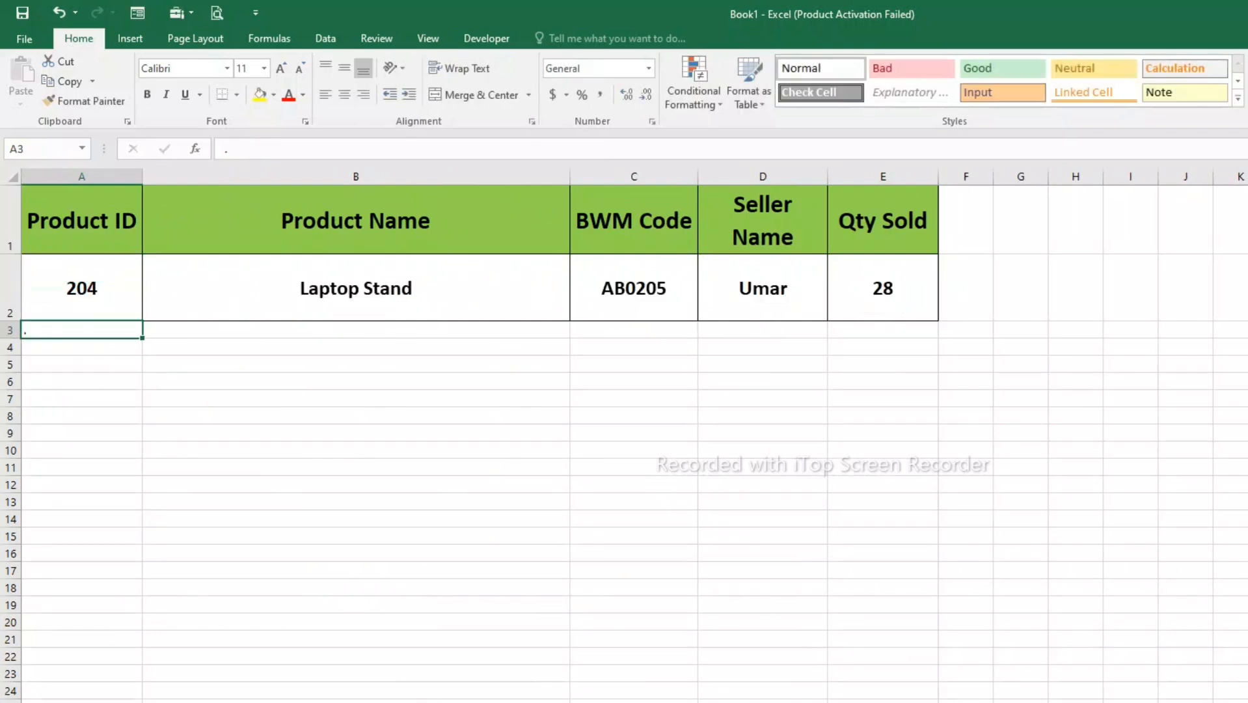
- Wrap the VLOOKUP formula in B2 in an IFERROR that returns "Nil" when no match is found
{"action": "double_click", "coordinate": [357, 287]}
{"action": "left_click", "coordinate": [76, 288]}
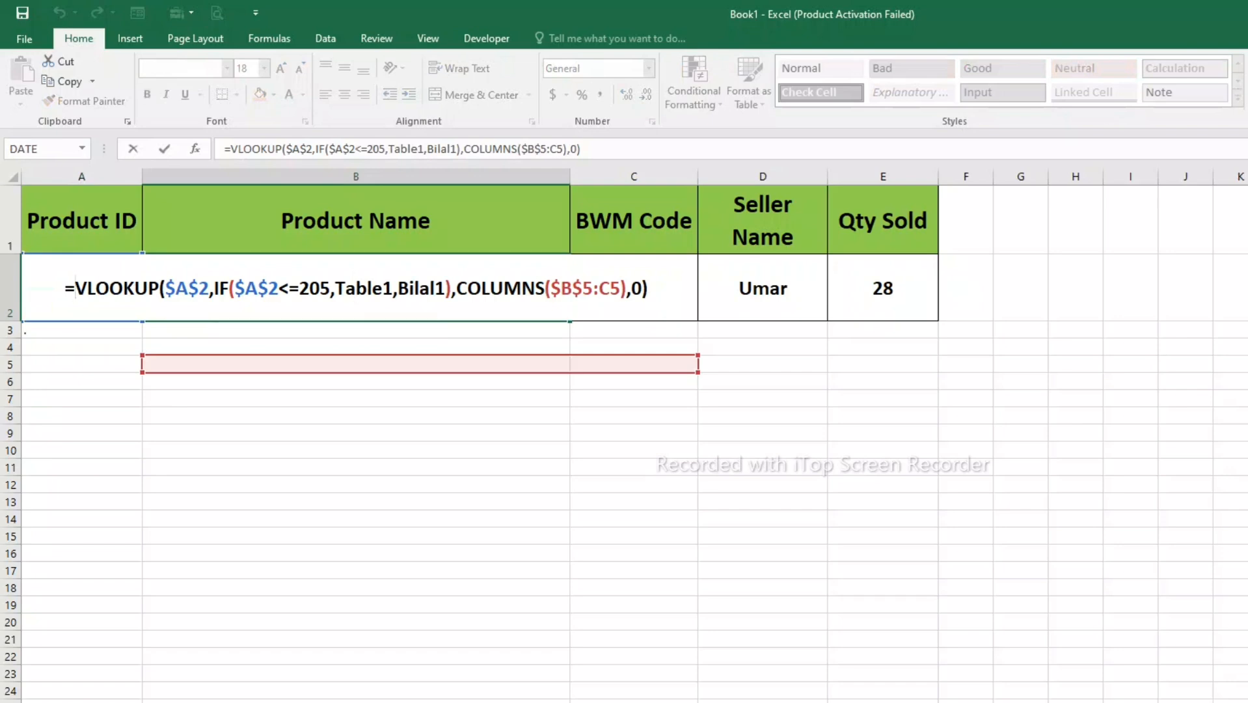
{"action": "type", "text": "iferror"}
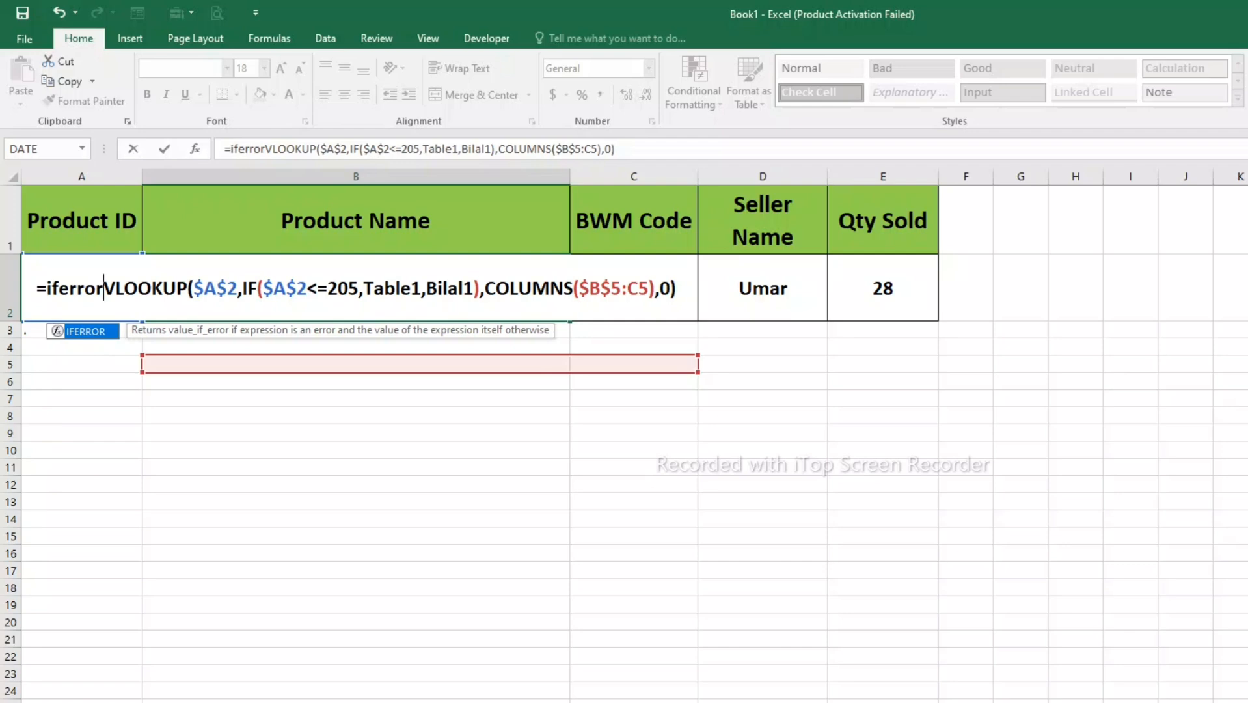
{"action": "key", "text": "Tab"}
{"action": "key", "text": "End"}
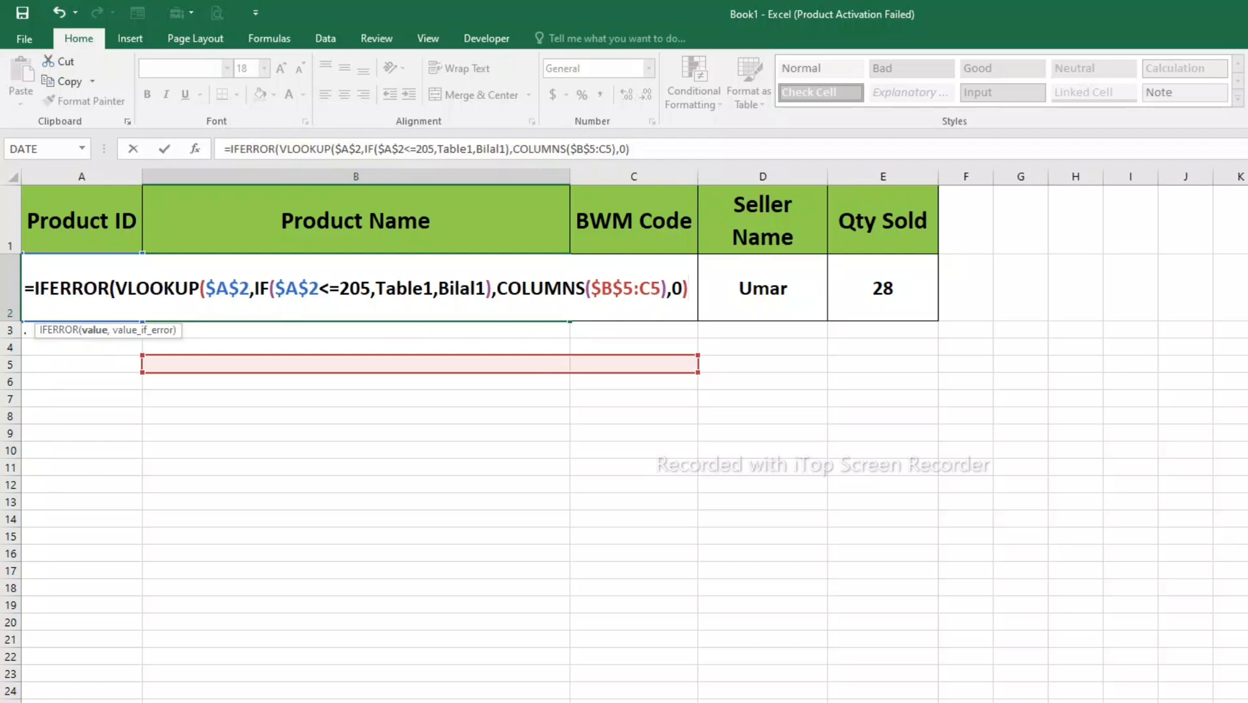
{"action": "type", "text": ","}
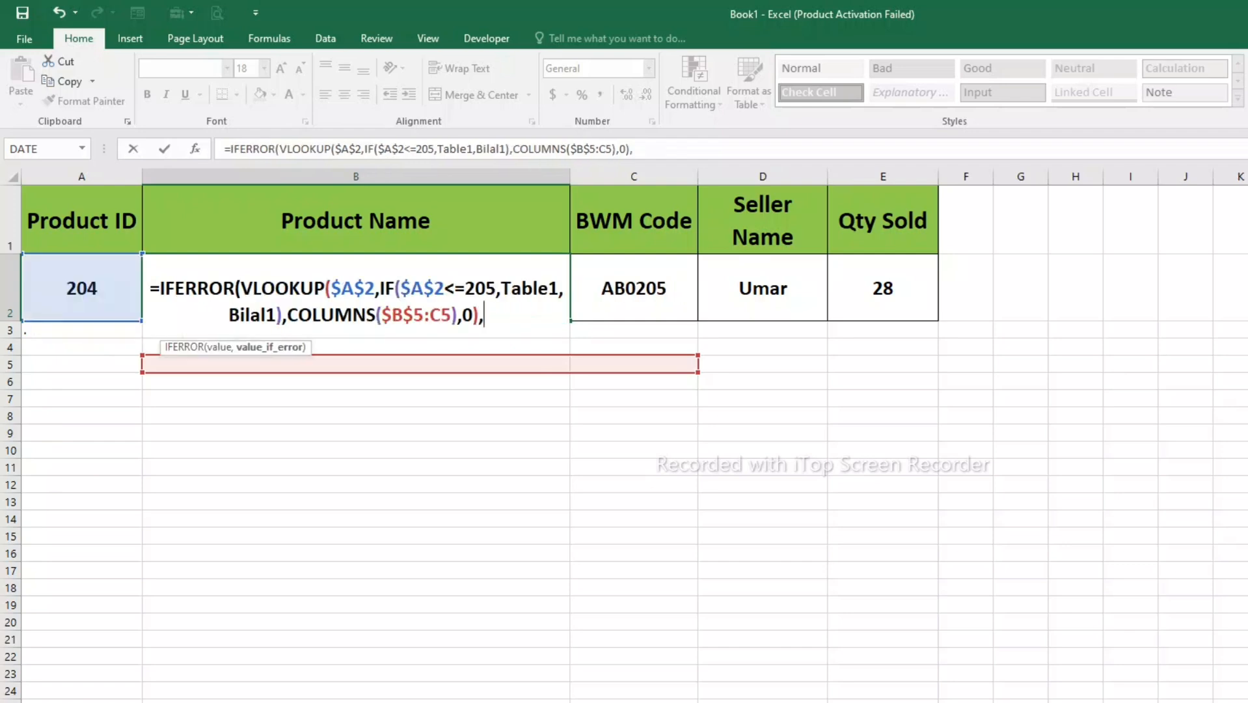
{"action": "type", "text": "\""}
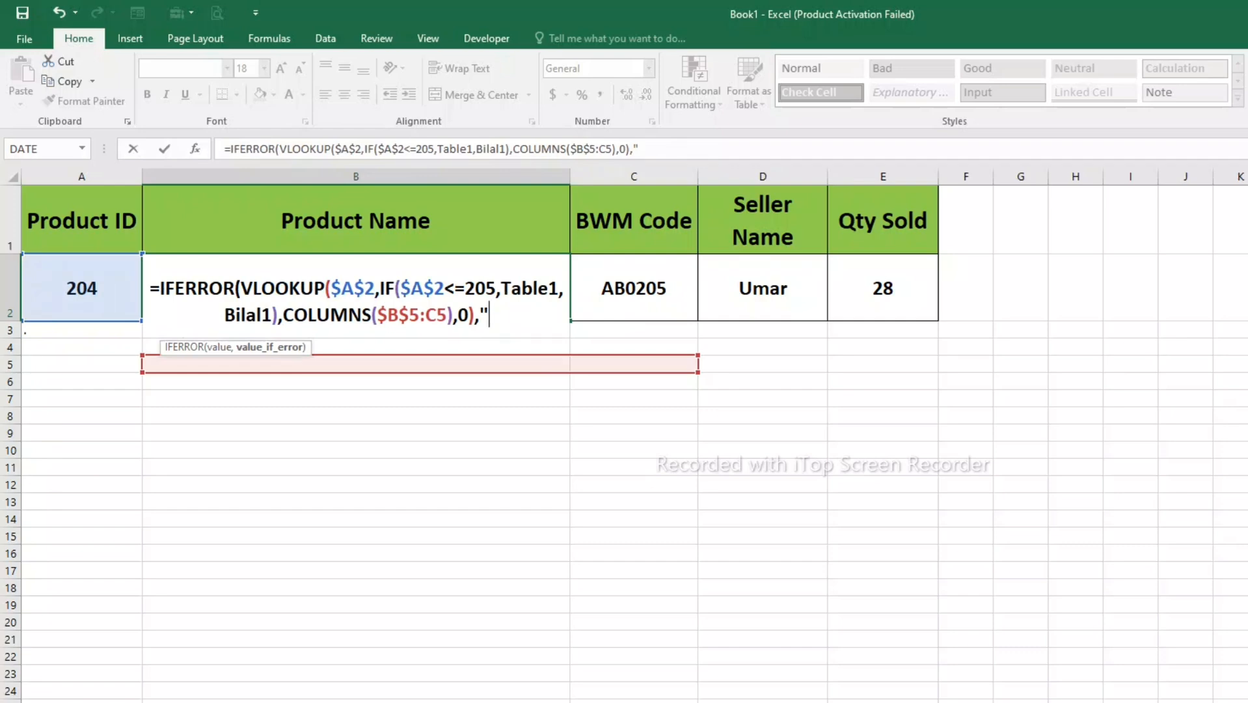
{"action": "type", "text": "Nil"}
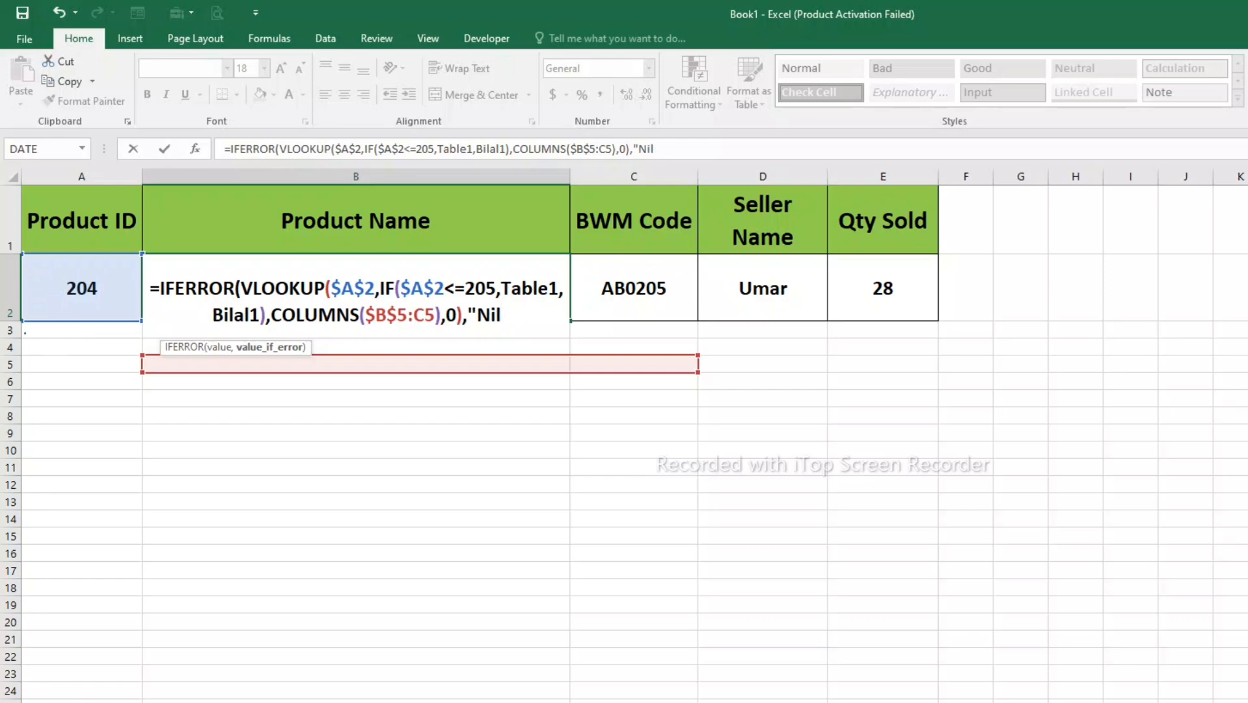
{"action": "type", "text": "\")"}
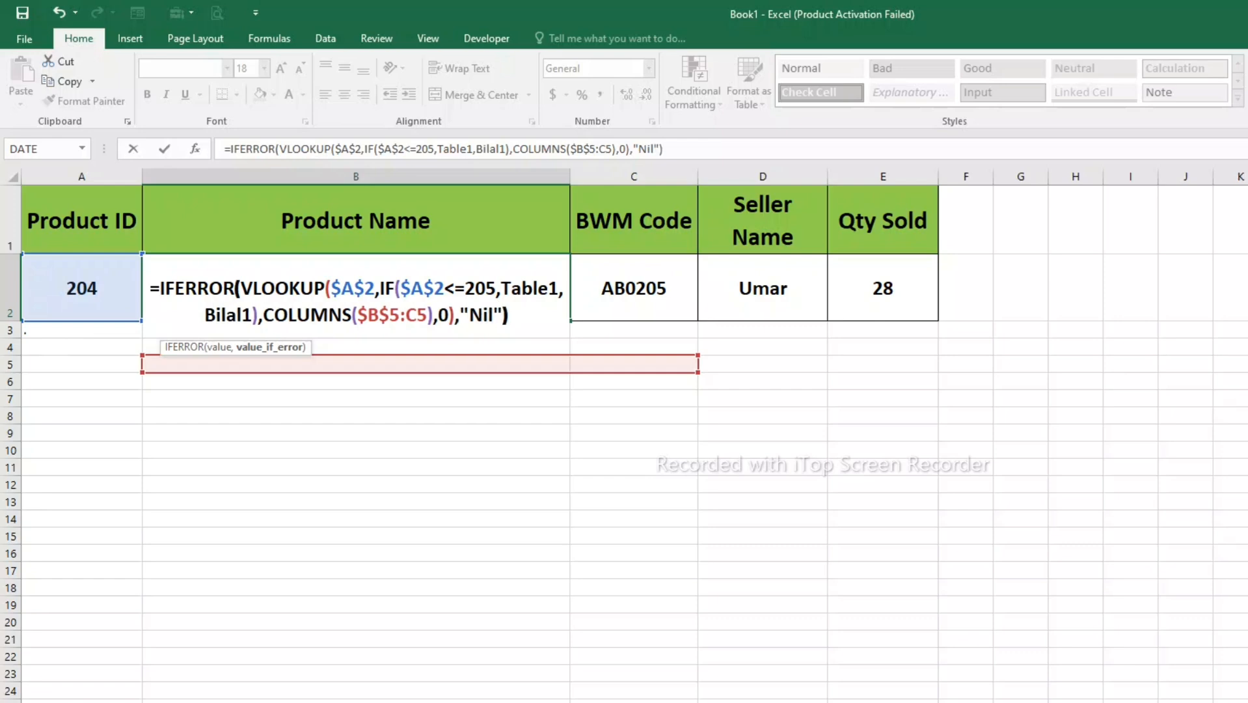
{"action": "key", "text": "Return"}
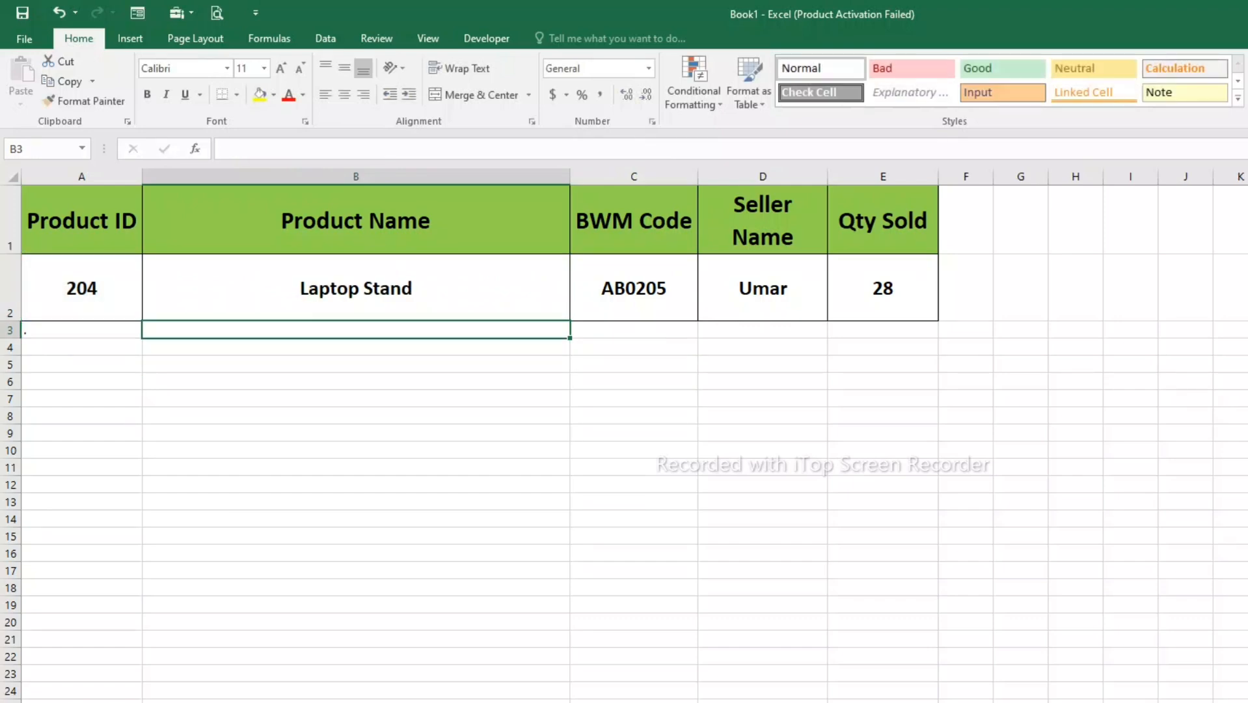
- Set the Product ID in A2 to 211 and fill B2's IFERROR formula across to E2
{"action": "left_click", "coordinate": [81, 288]}
{"action": "type", "text": "211"}
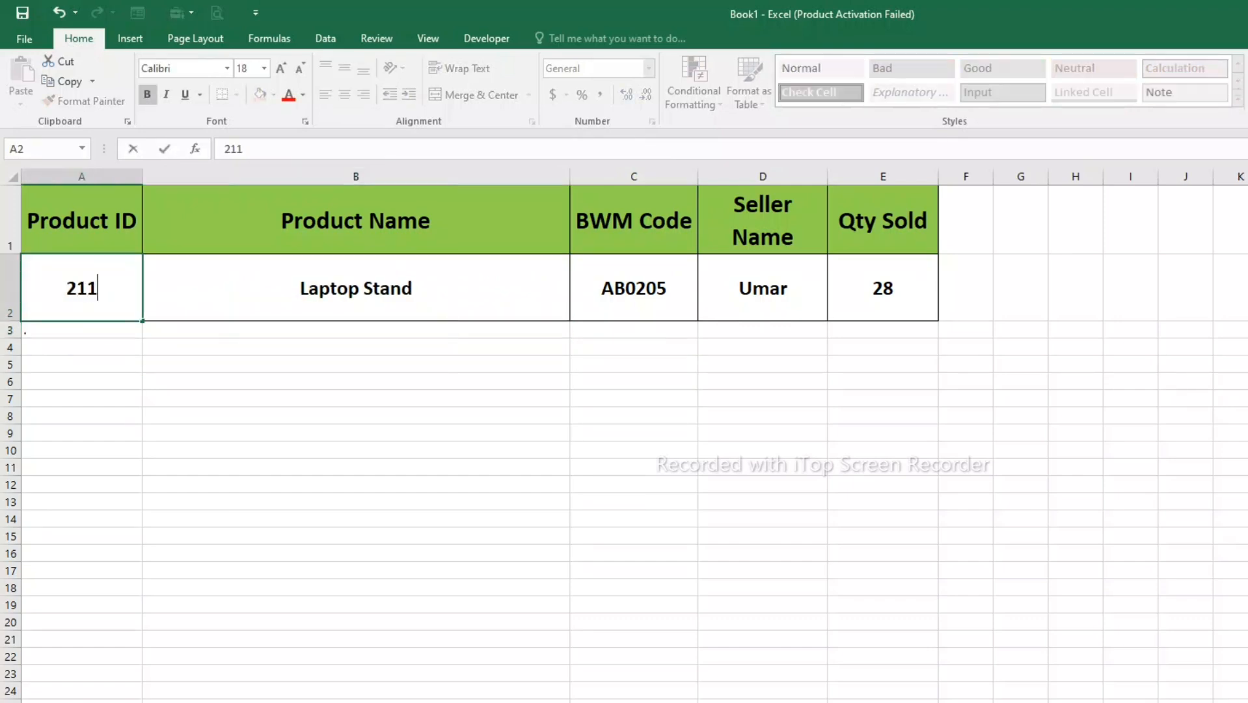
{"action": "key", "text": "Return"}
{"action": "left_click", "coordinate": [356, 287]}
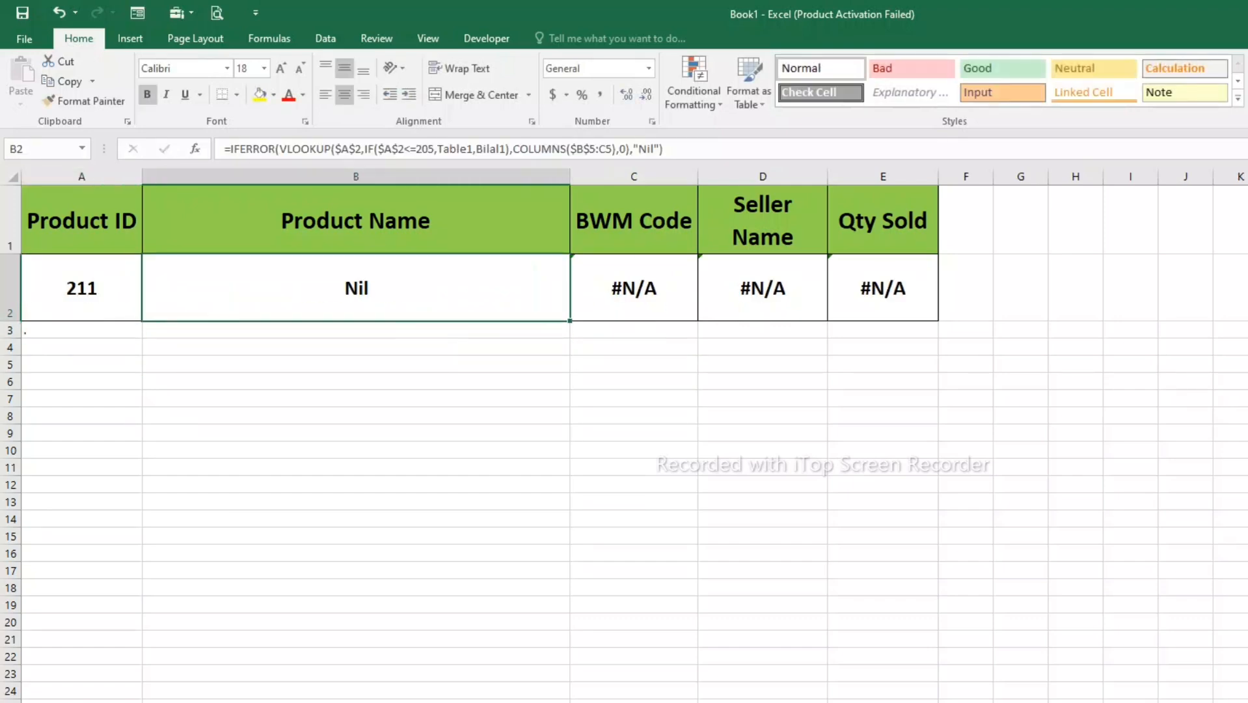
{"action": "left_click_drag", "start_coordinate": [570, 320], "coordinate": [937, 315]}
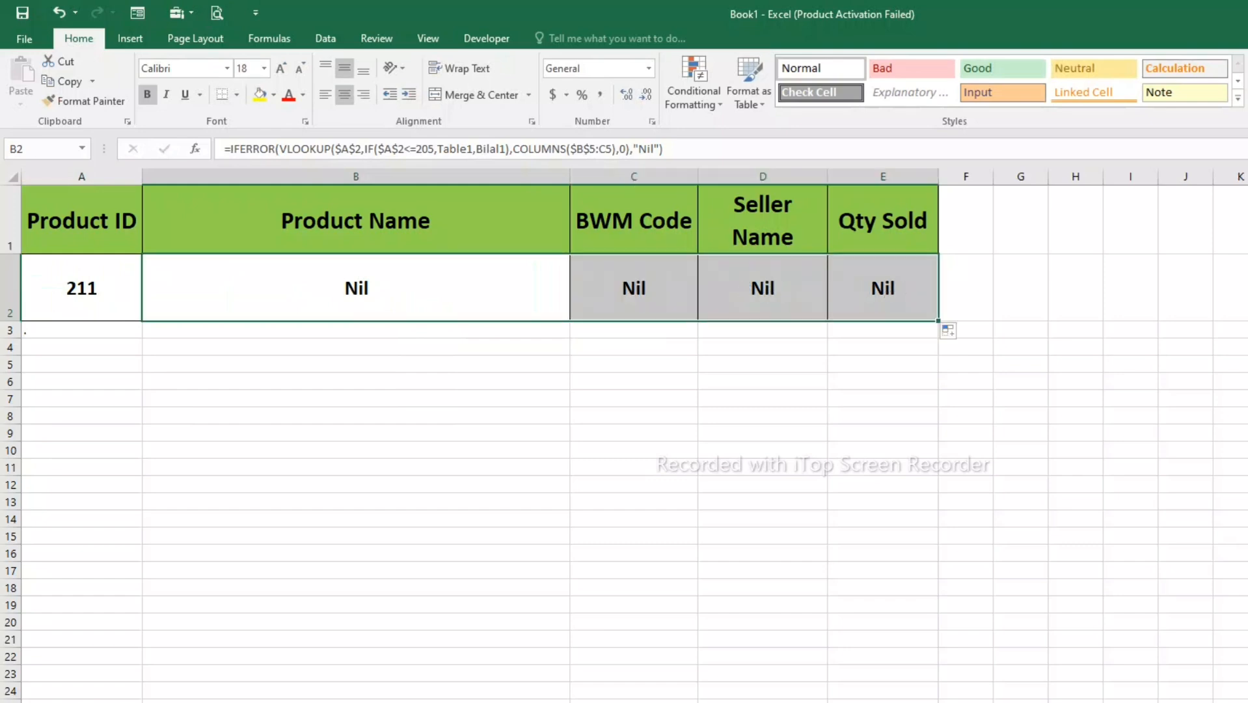
- Test the IFERROR lookup with 225 as the Product ID in A2
{"action": "left_click", "coordinate": [356, 288]}
{"action": "left_click", "coordinate": [81, 287]}
{"action": "type", "text": "25"}
{"action": "key", "text": "BackSpace"}
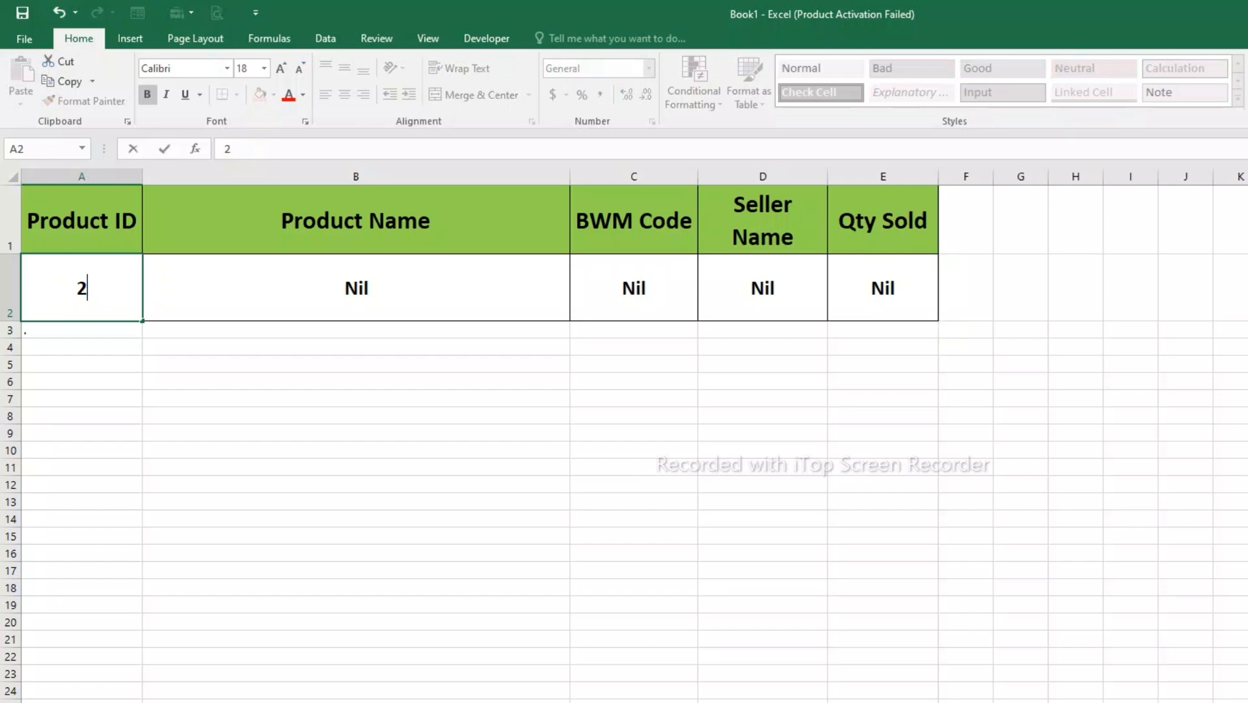
{"action": "type", "text": "25"}
{"action": "key", "text": "Return"}
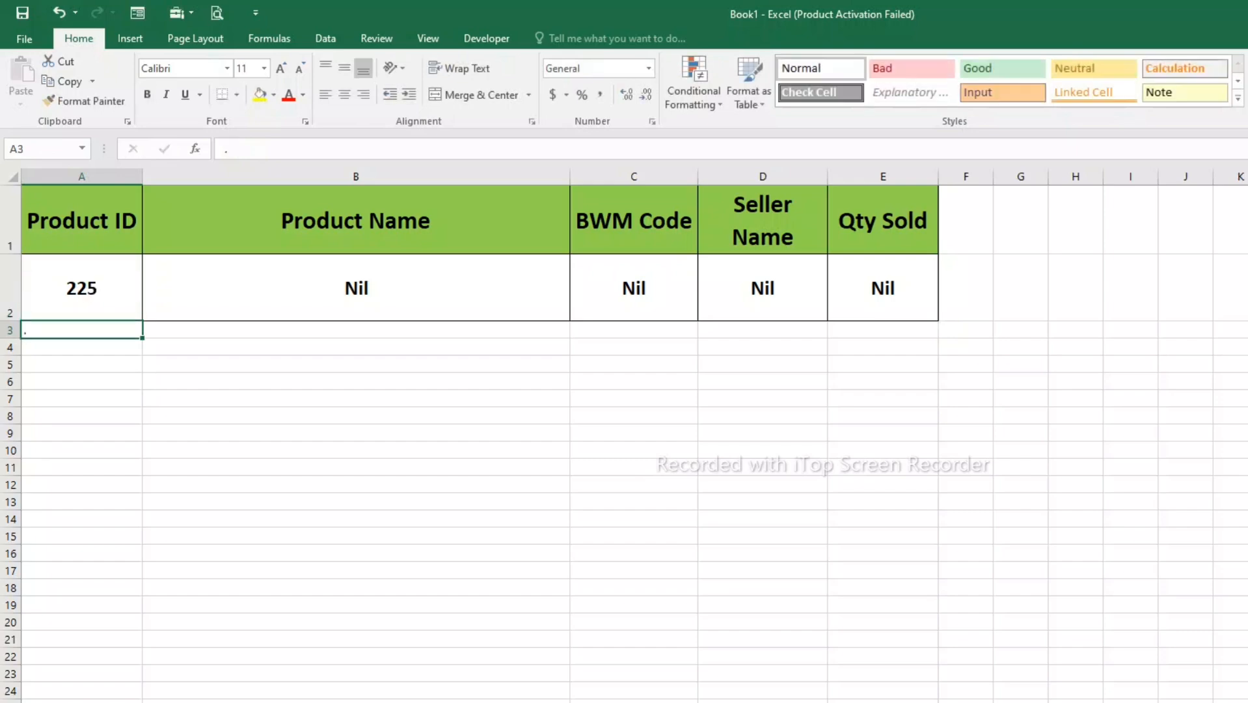
- Change the Product ID in A2 to 203 and check the details returned across B2:E2
{"action": "left_click", "coordinate": [356, 288]}
{"action": "left_click", "coordinate": [81, 287]}
{"action": "type", "text": "2023"}
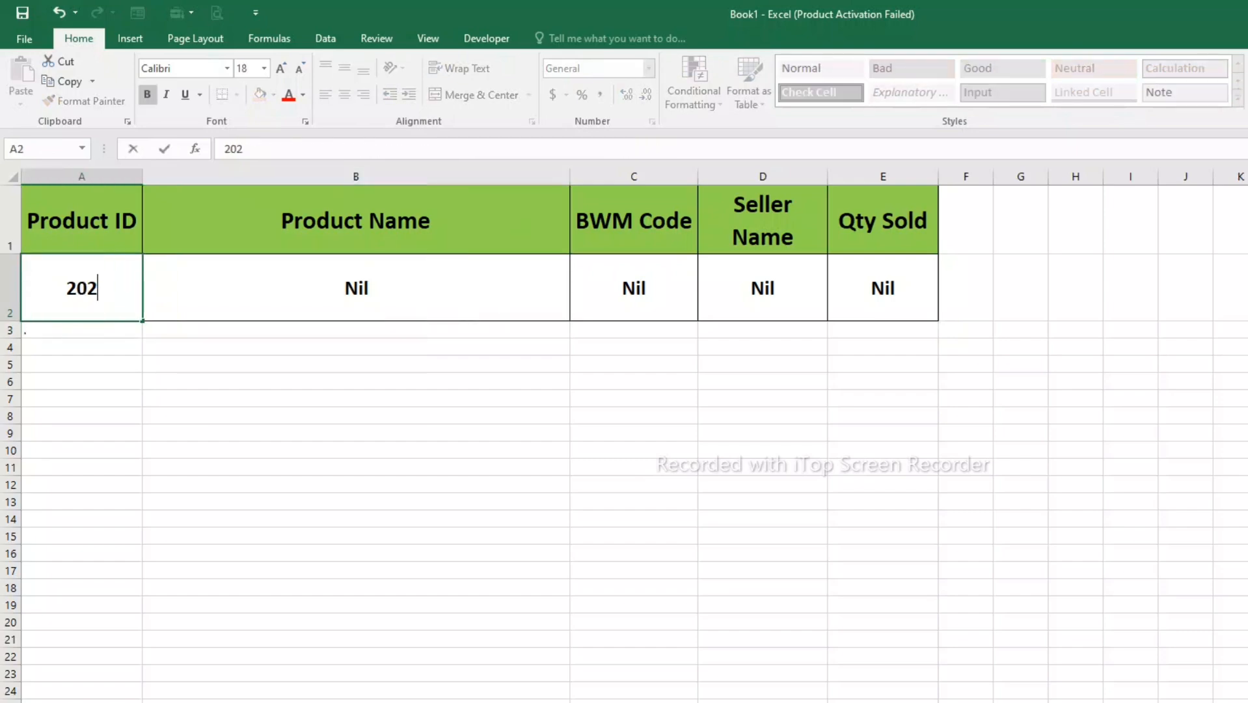
{"action": "key", "text": "Return"}
{"action": "left_click", "coordinate": [356, 287]}
{"action": "left_click", "coordinate": [81, 288]}
{"action": "type", "text": "203"}
{"action": "key", "text": "Return"}
{"action": "left_click", "coordinate": [356, 288]}
{"action": "left_click_drag", "start_coordinate": [356, 287], "coordinate": [882, 287]}
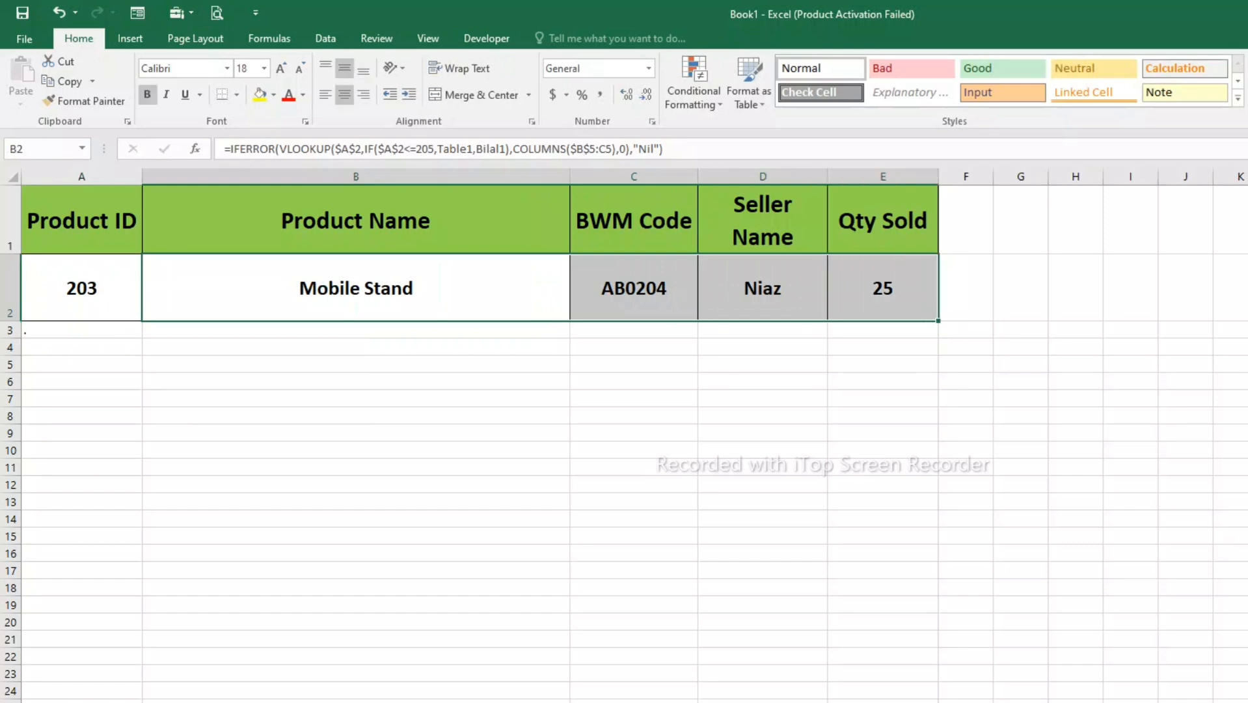
- Set the Product ID in A2 back to 211 and inspect the fallback results across B2:E2
{"action": "left_click", "coordinate": [82, 288]}
{"action": "type", "text": "2011"}
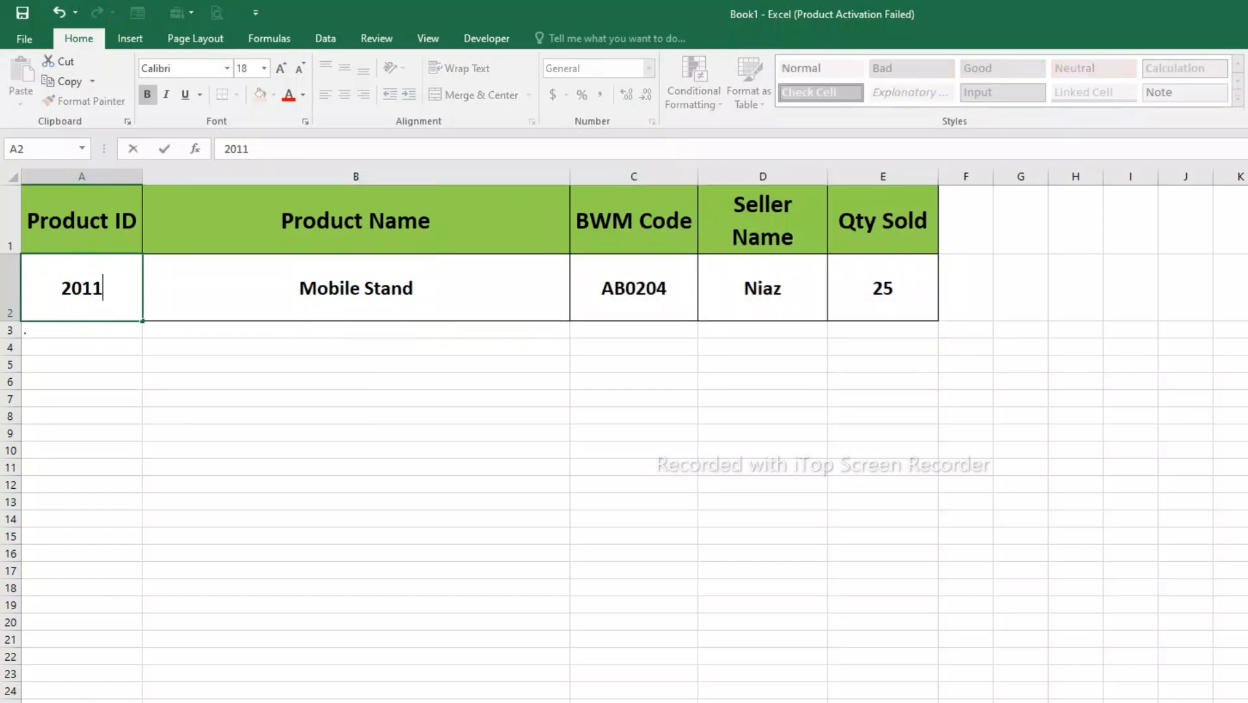
{"action": "key", "text": "BackSpace"}
{"action": "key", "text": "BackSpace"}
{"action": "key", "text": "BackSpace"}
{"action": "type", "text": "11"}
{"action": "key", "text": "Return"}
{"action": "left_click_drag", "start_coordinate": [356, 287], "coordinate": [882, 288]}
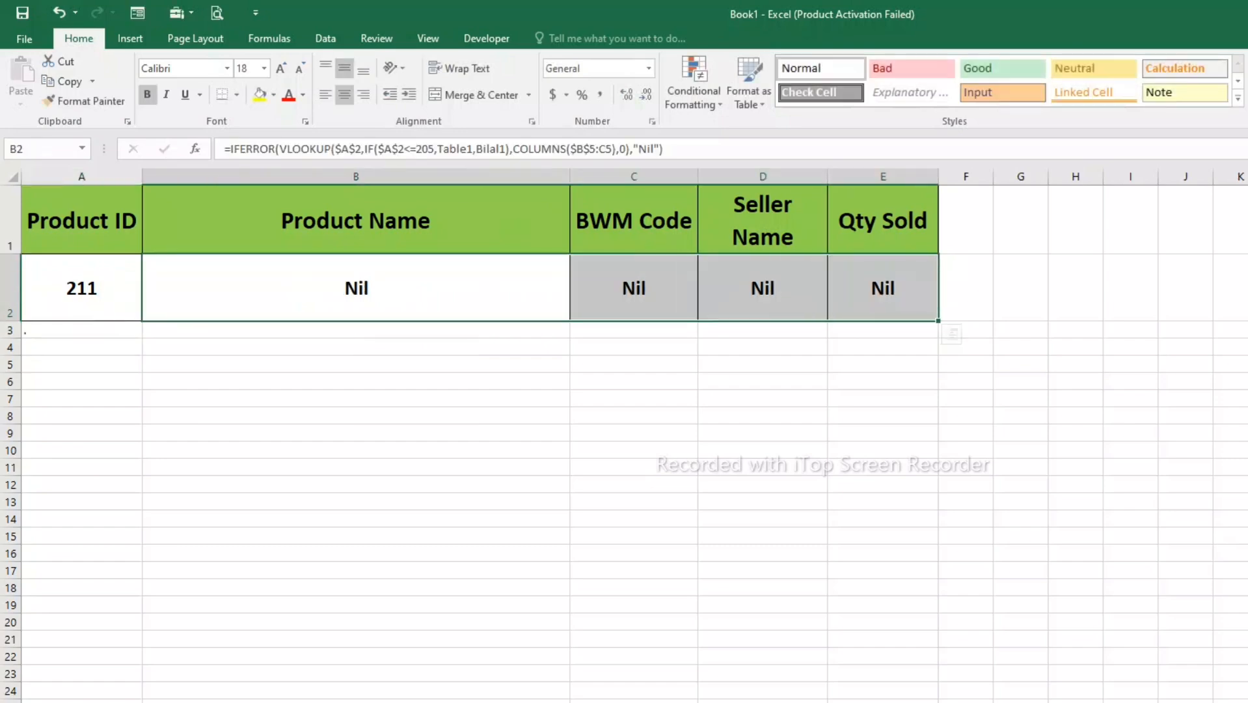
- Change the IFERROR fallback text in B2 to "Not found" and fill the formula across to E2
{"action": "left_click", "coordinate": [416, 416]}
{"action": "double_click", "coordinate": [436, 288]}
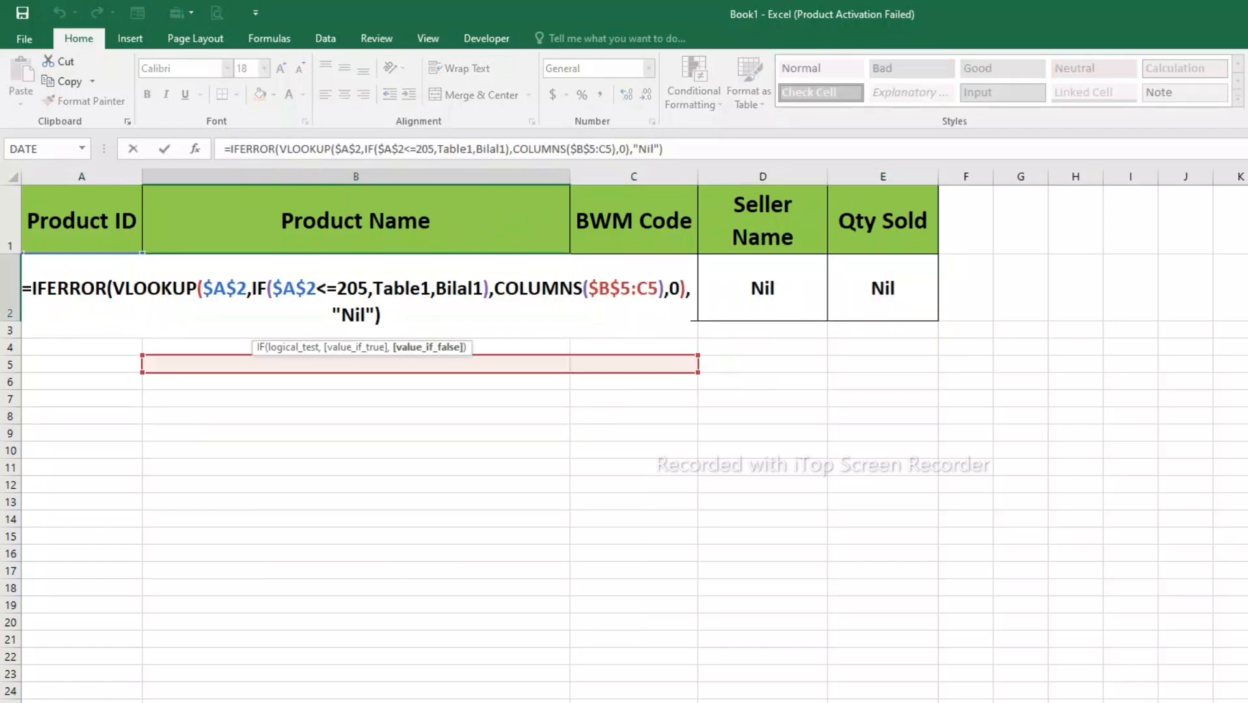
{"action": "left_click", "coordinate": [365, 315]}
{"action": "key", "text": "BackSpace"}
{"action": "key", "text": "BackSpace"}
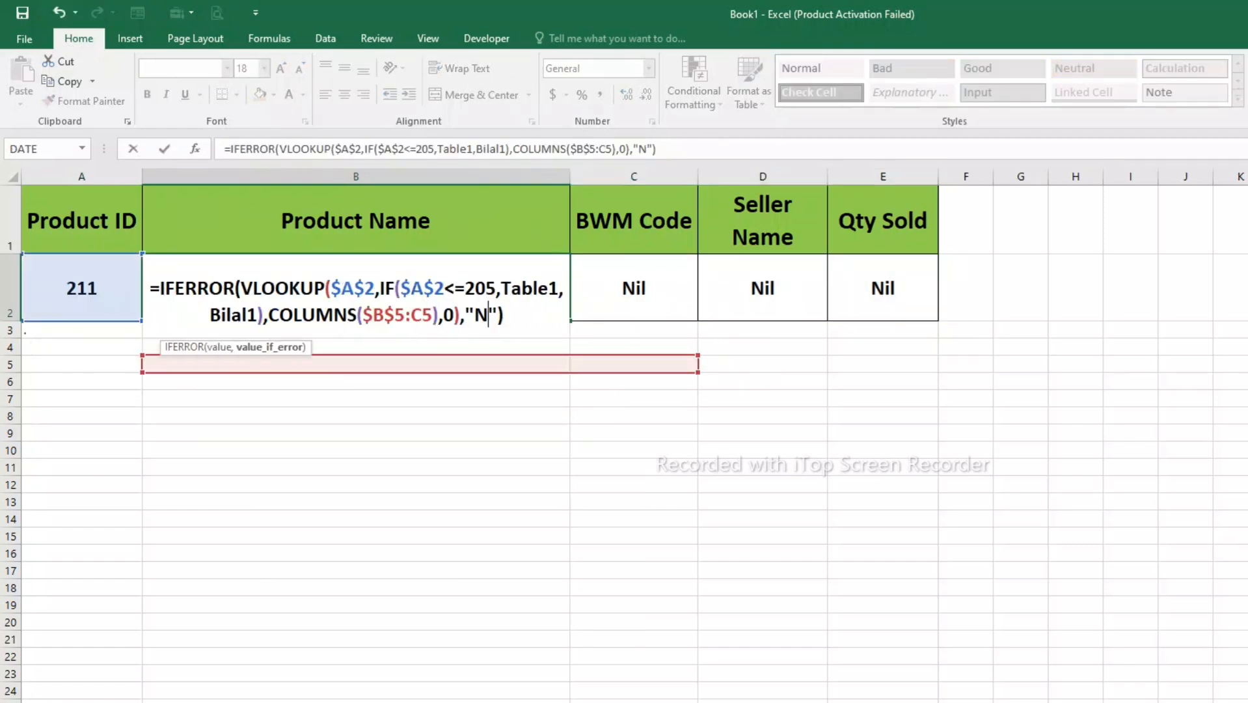
{"action": "type", "text": "ot fou"}
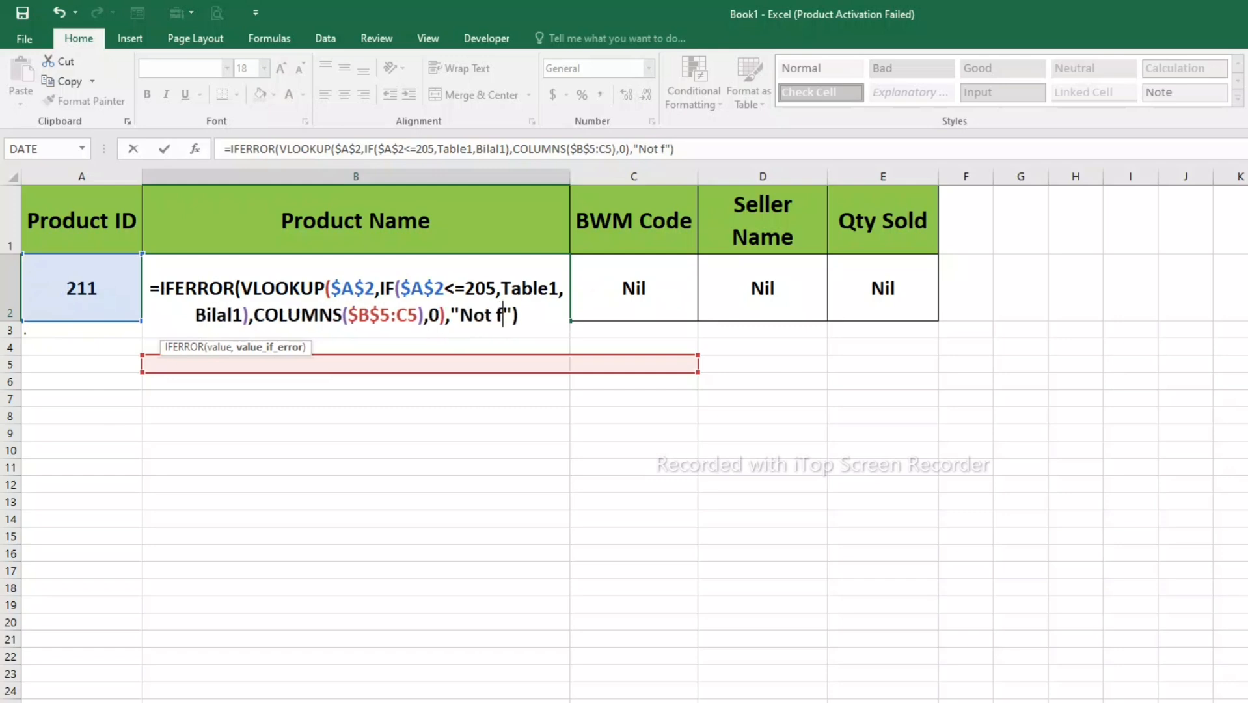
{"action": "type", "text": "mnd"}
{"action": "key", "text": "BackSpace"}
{"action": "key", "text": "BackSpace"}
{"action": "key", "text": "BackSpace"}
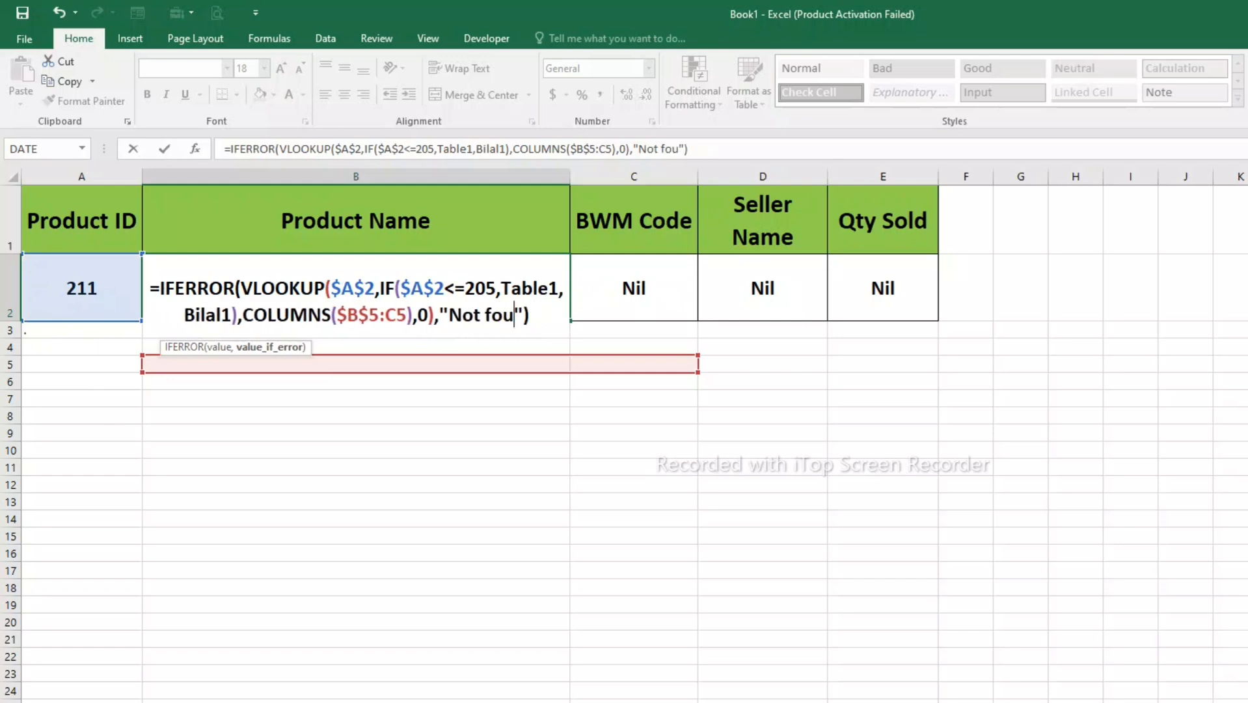
{"action": "type", "text": "nd"}
{"action": "key", "text": "Return"}
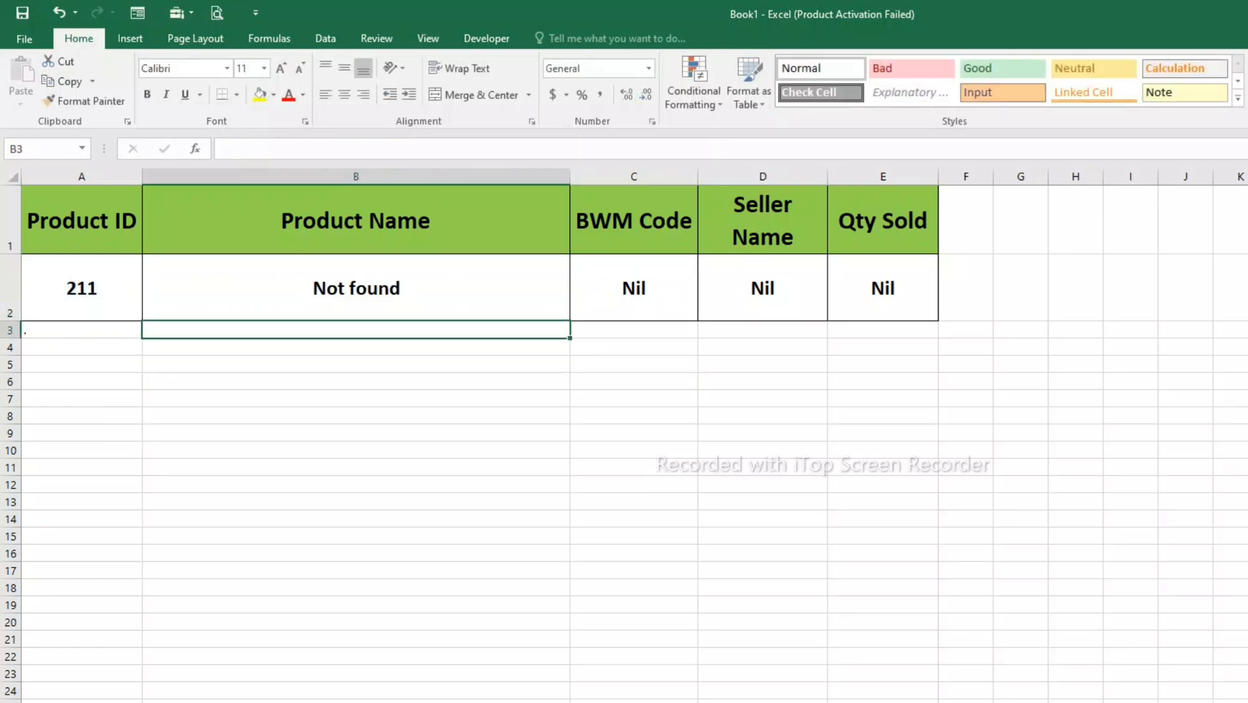
{"action": "left_click", "coordinate": [356, 288]}
{"action": "left_click_drag", "start_coordinate": [569, 320], "coordinate": [935, 306]}
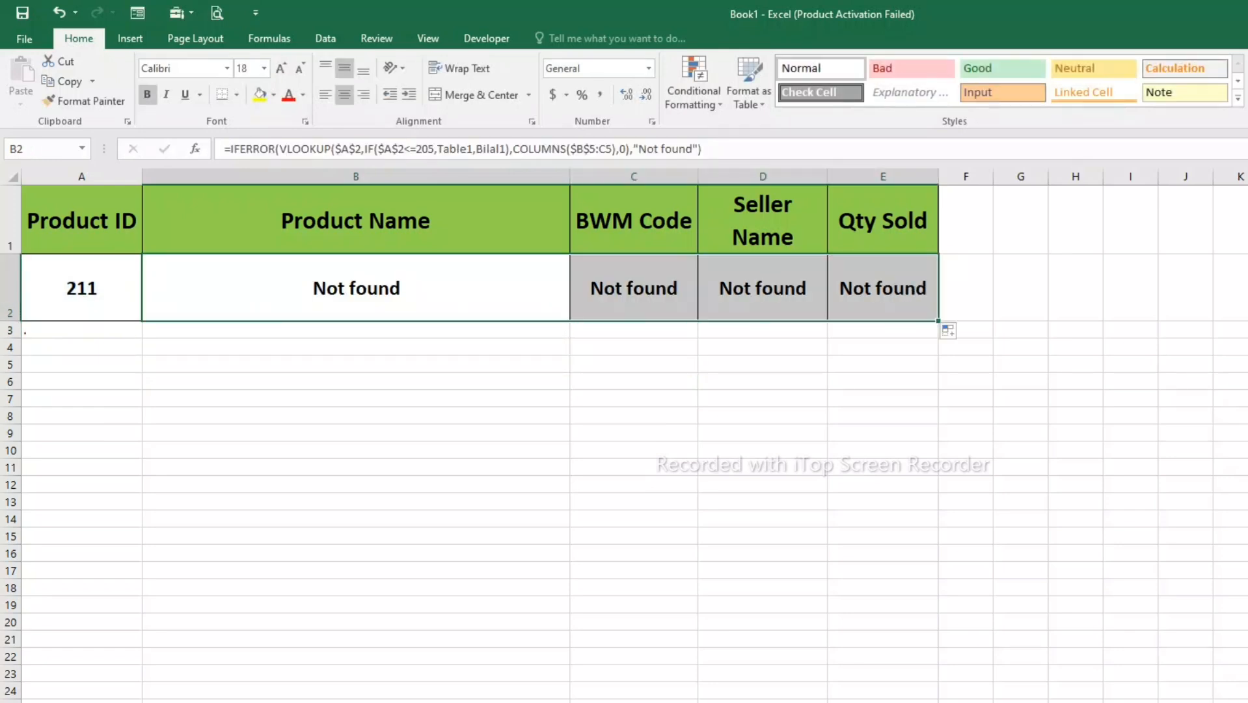
- Set the Product ID in A2 to 201 and examine each returned field from B2 to E2
{"action": "left_click", "coordinate": [81, 287]}
{"action": "type", "text": "201"}
{"action": "key", "text": "Return"}
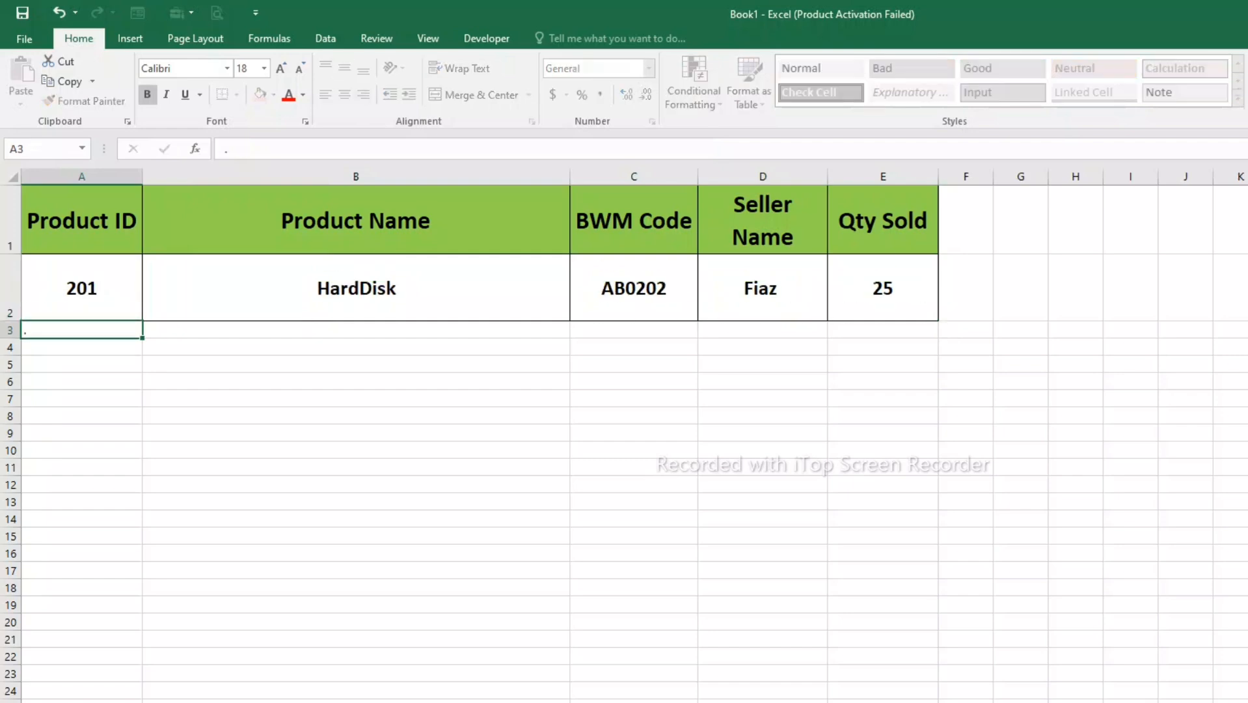
{"action": "left_click", "coordinate": [356, 288]}
{"action": "key", "text": "Right"}
{"action": "key", "text": "Right"}
{"action": "key", "text": "Right"}
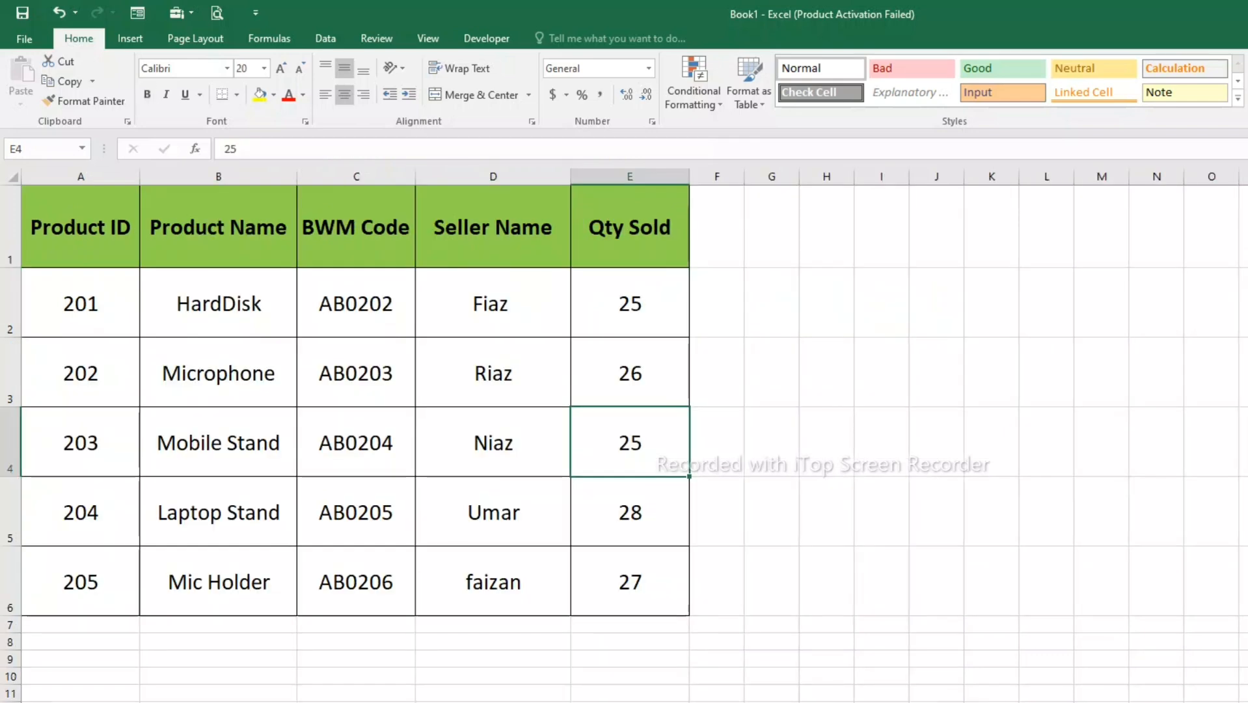
- Compare with the source table by examining each field in the row for Product ID 201
{"action": "left_click", "coordinate": [219, 304]}
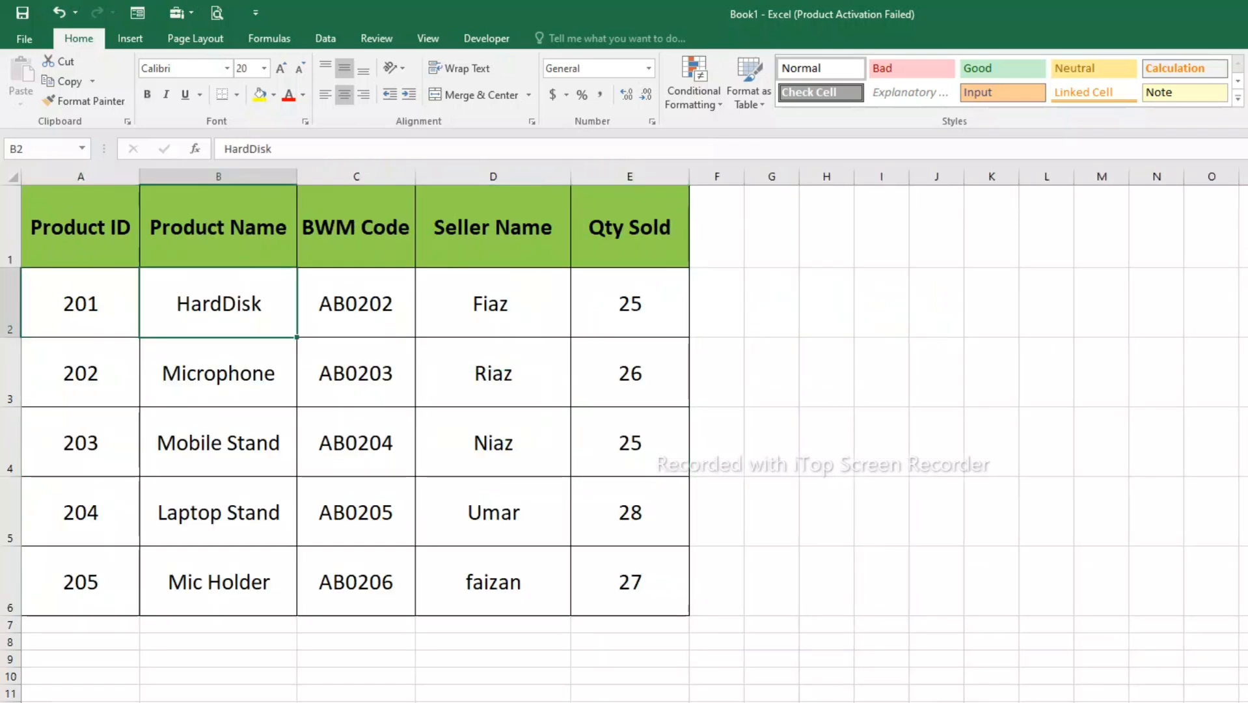
{"action": "key", "text": "Right"}
{"action": "key", "text": "Right"}
{"action": "key", "text": "Right"}
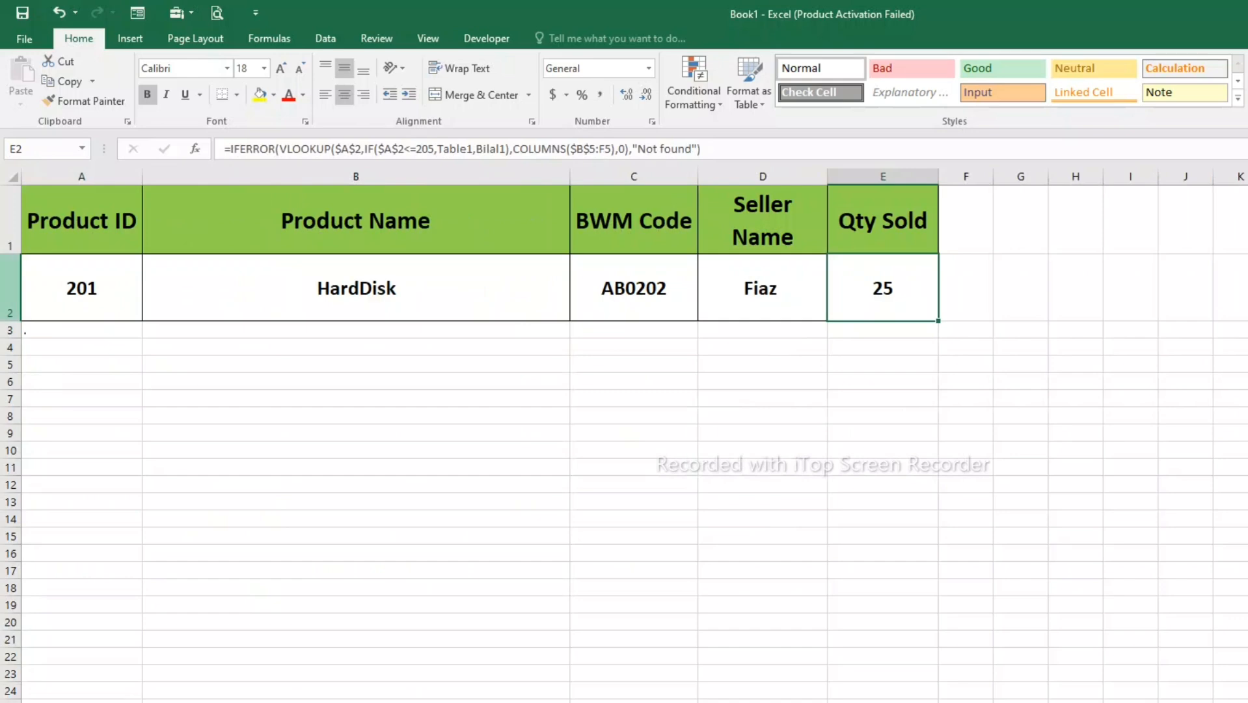
- Return to the lookup sheet, set the Product ID in A2 to 250 and inspect the results in B2:E2
{"action": "left_click", "coordinate": [10, 286]}
{"action": "left_click", "coordinate": [81, 287]}
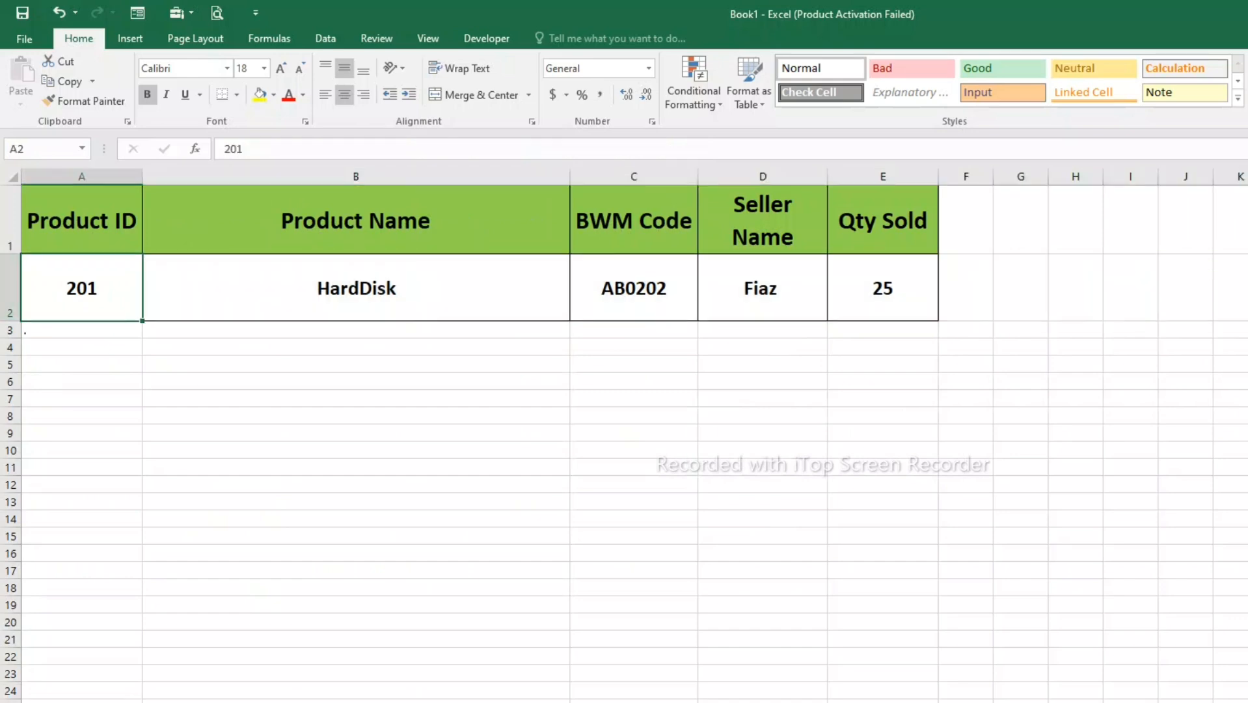
{"action": "key", "text": "F2"}
{"action": "key", "text": "BackSpace"}
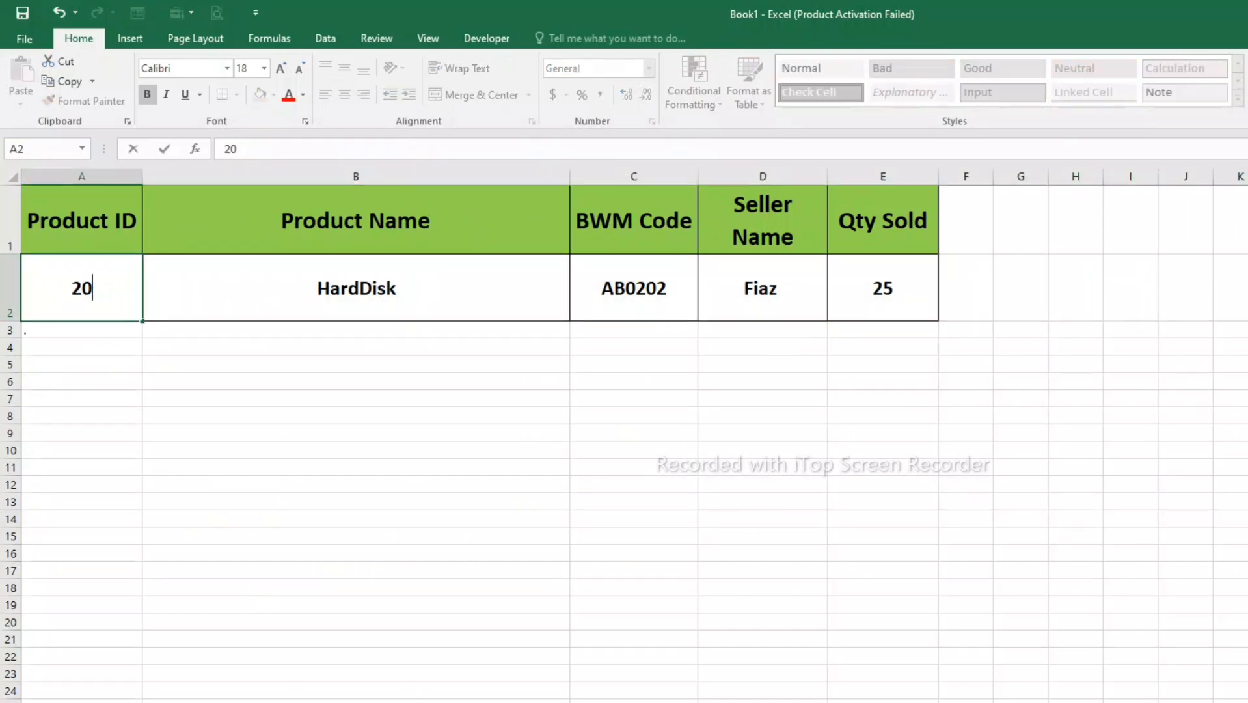
{"action": "key", "text": "BackSpace"}
{"action": "type", "text": "50"}
{"action": "key", "text": "Return"}
{"action": "left_click_drag", "start_coordinate": [356, 288], "coordinate": [882, 288]}
- Save the workbook containing the lookup sheet
{"action": "left_click", "coordinate": [763, 415]}
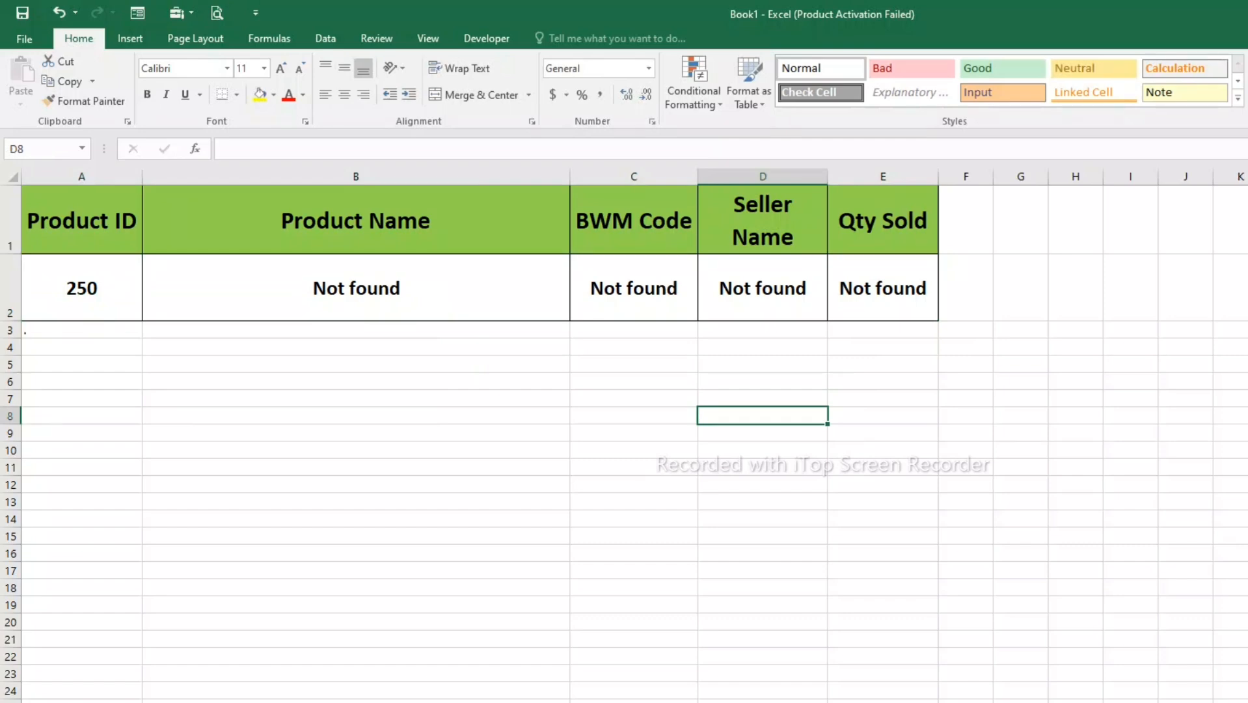
{"action": "left_click", "coordinate": [355, 501]}
{"action": "left_click", "coordinate": [356, 221]}
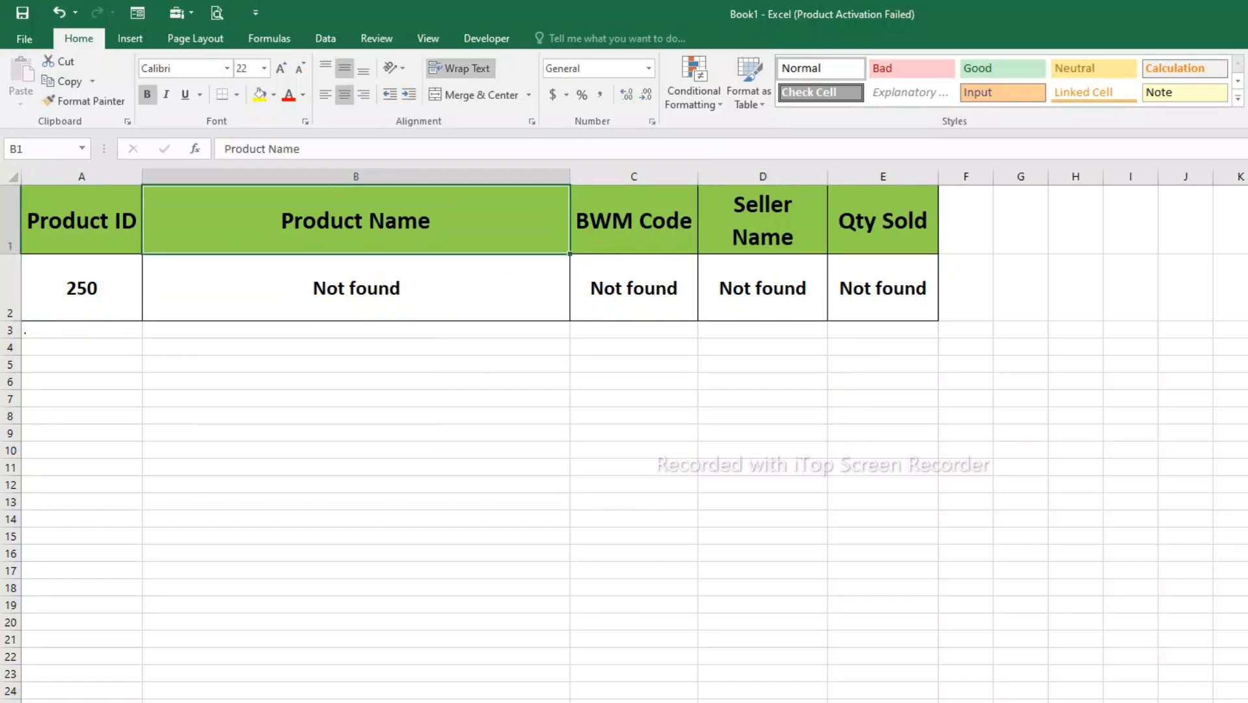
{"action": "key", "text": "ctrl+s"}
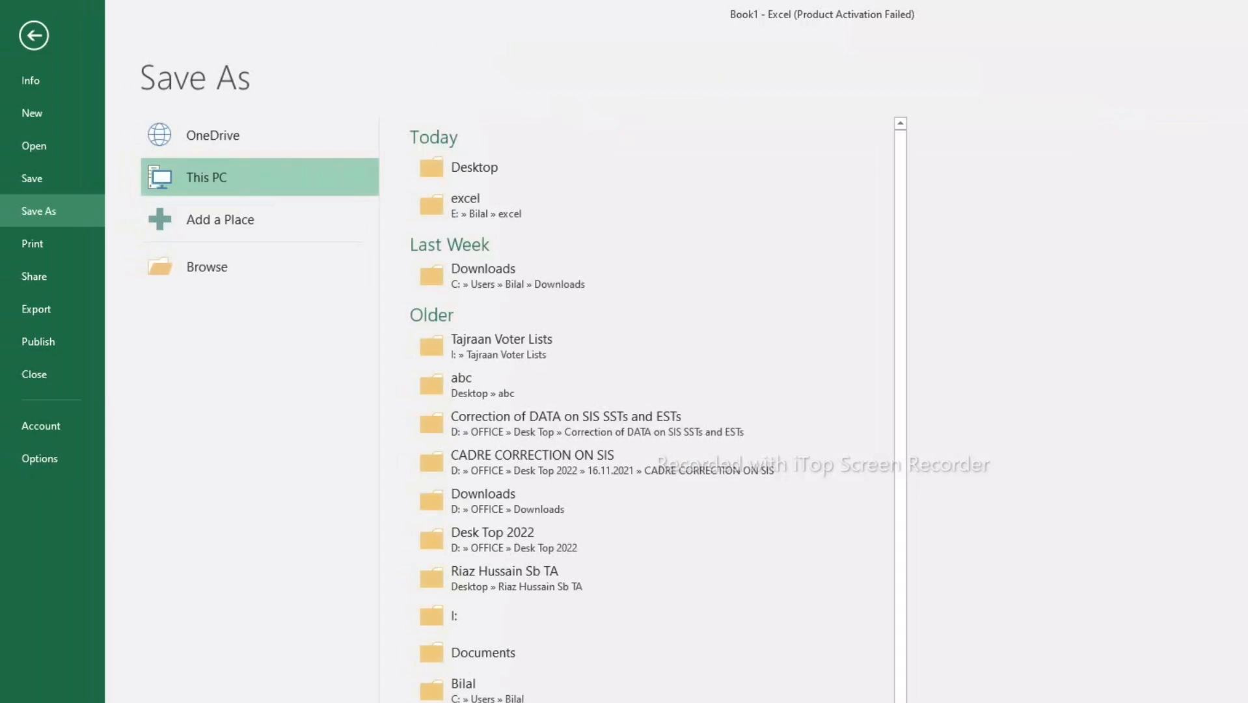